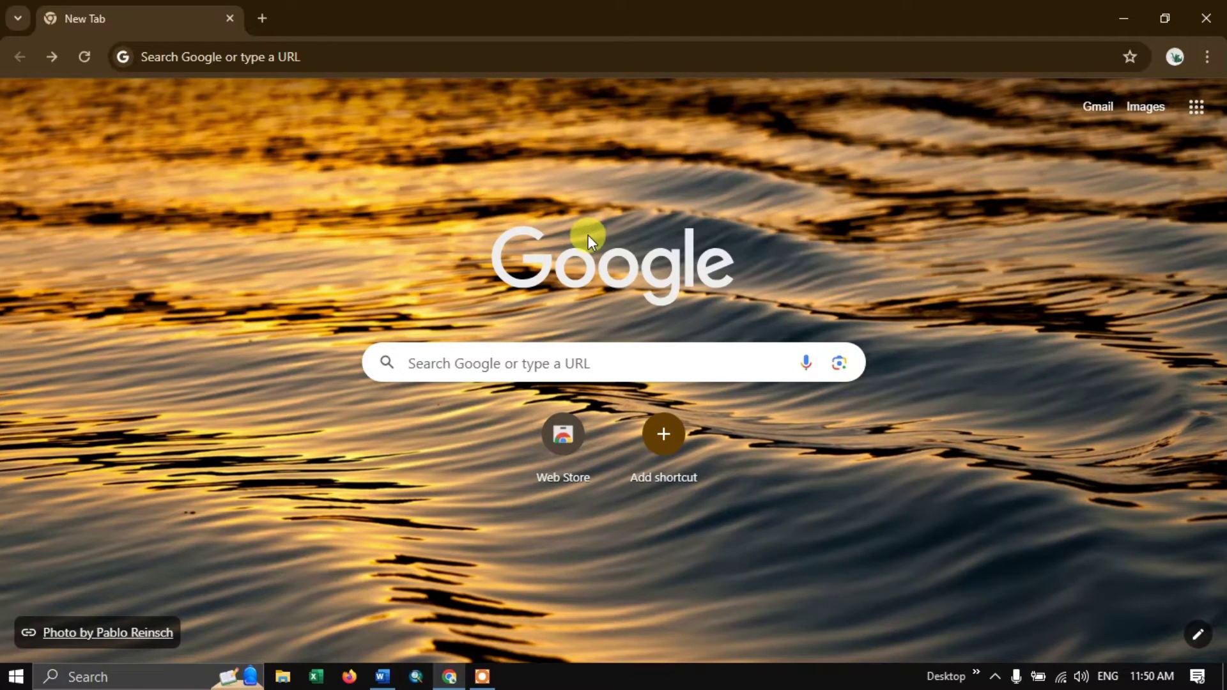
Switch from Chrome's blank tab to the LISS IV Imagery notes in Word.
click(381, 676)
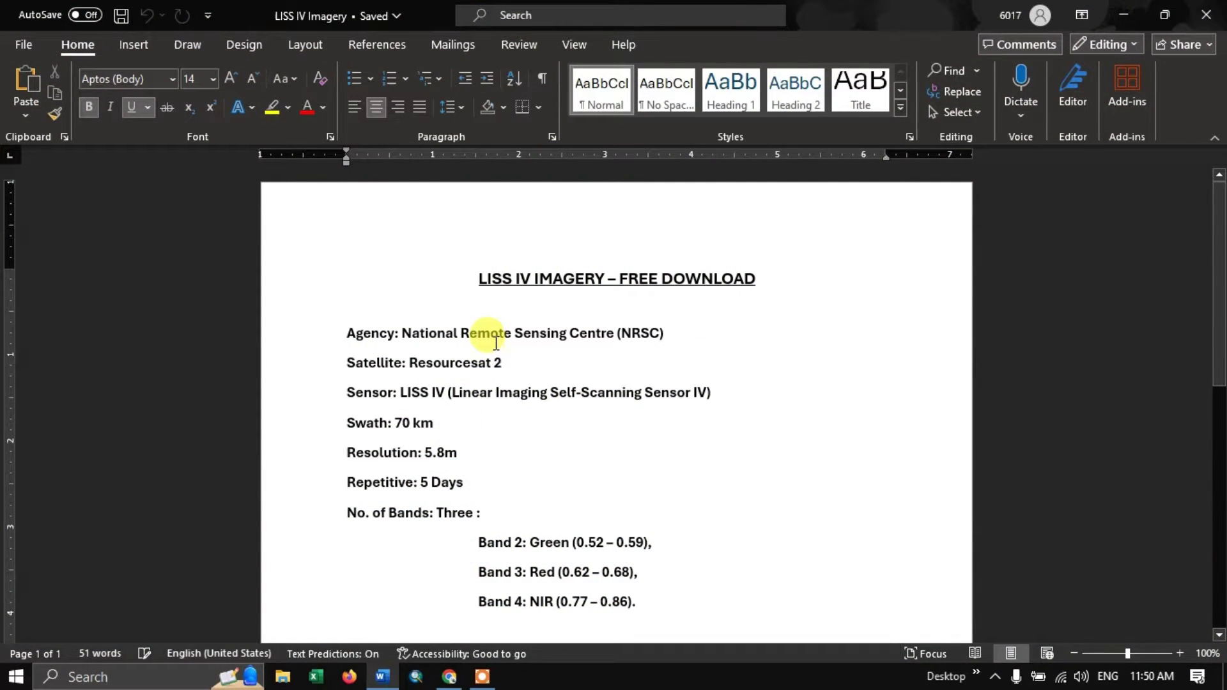
Scroll the notes and highlight the 70 km swath and 5.8m resolution values.
scroll(470, 336, down, 1)
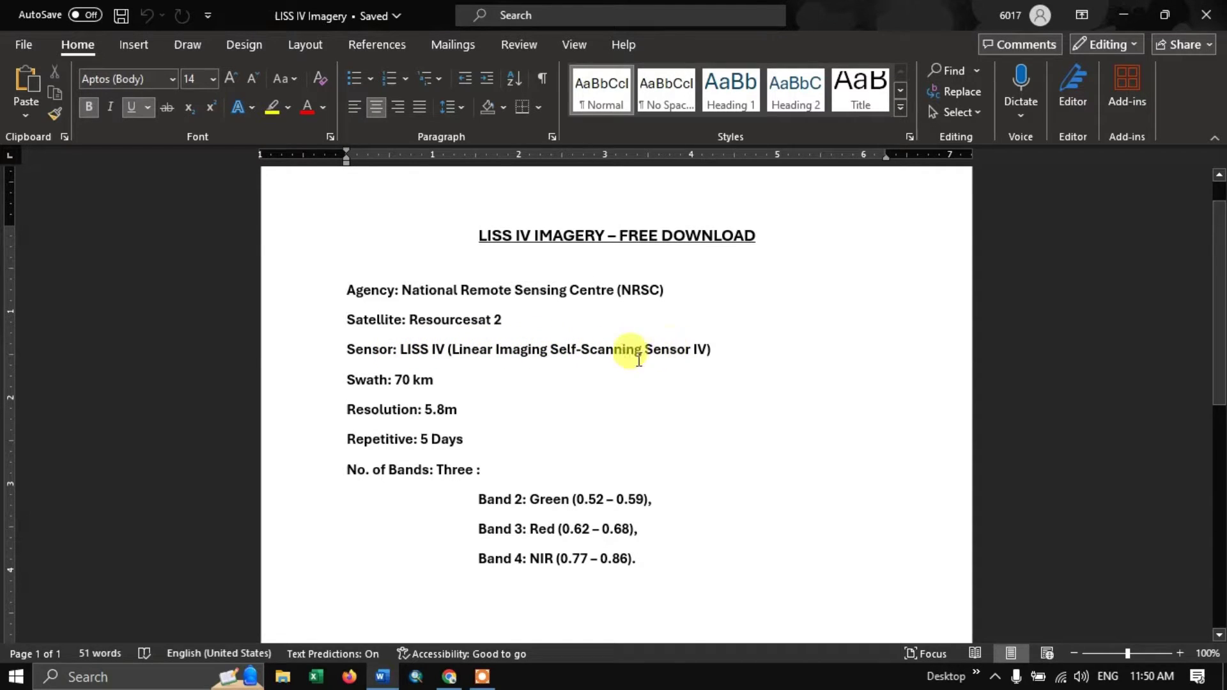
drag(401, 381, 435, 381)
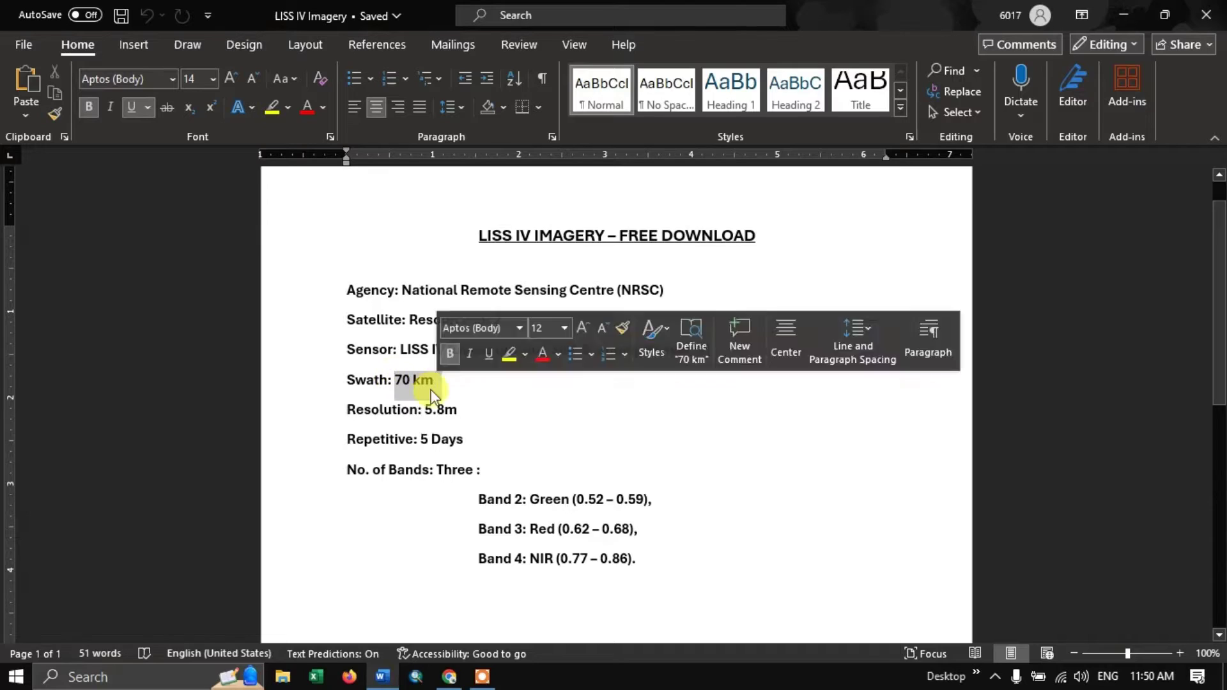
click(356, 410)
drag(351, 410, 458, 410)
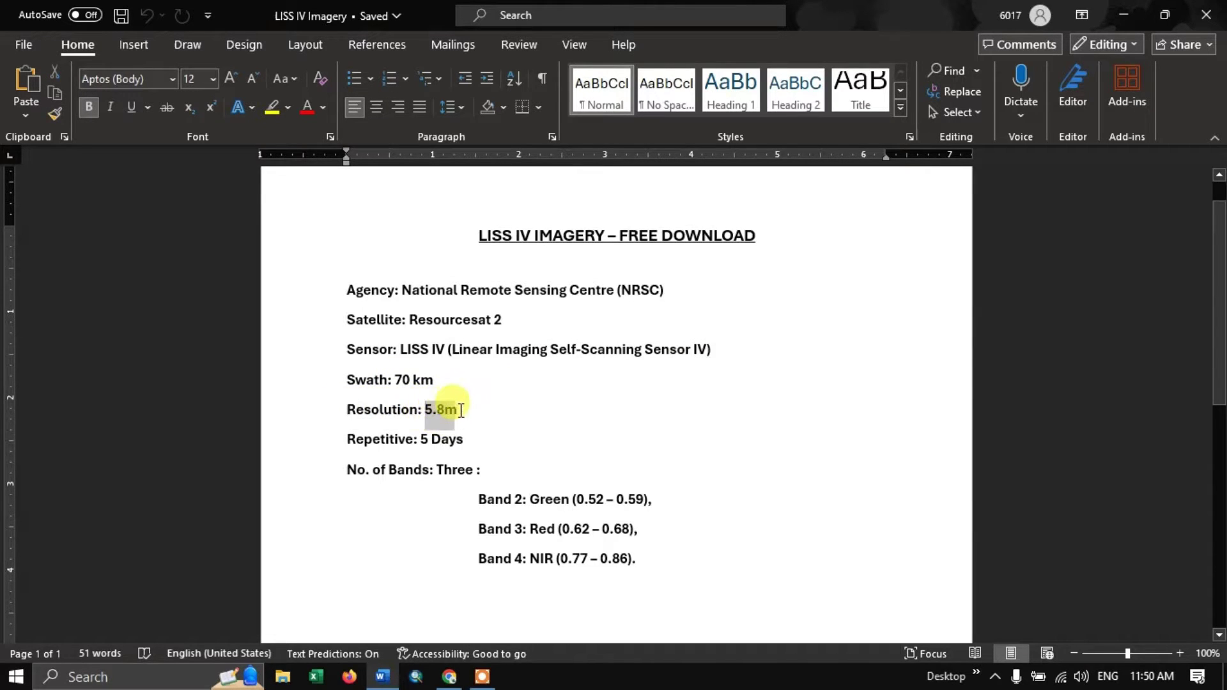
click(440, 441)
Select the three band lines, then minimize Word to return to Chrome.
scroll(432, 418, down, 1)
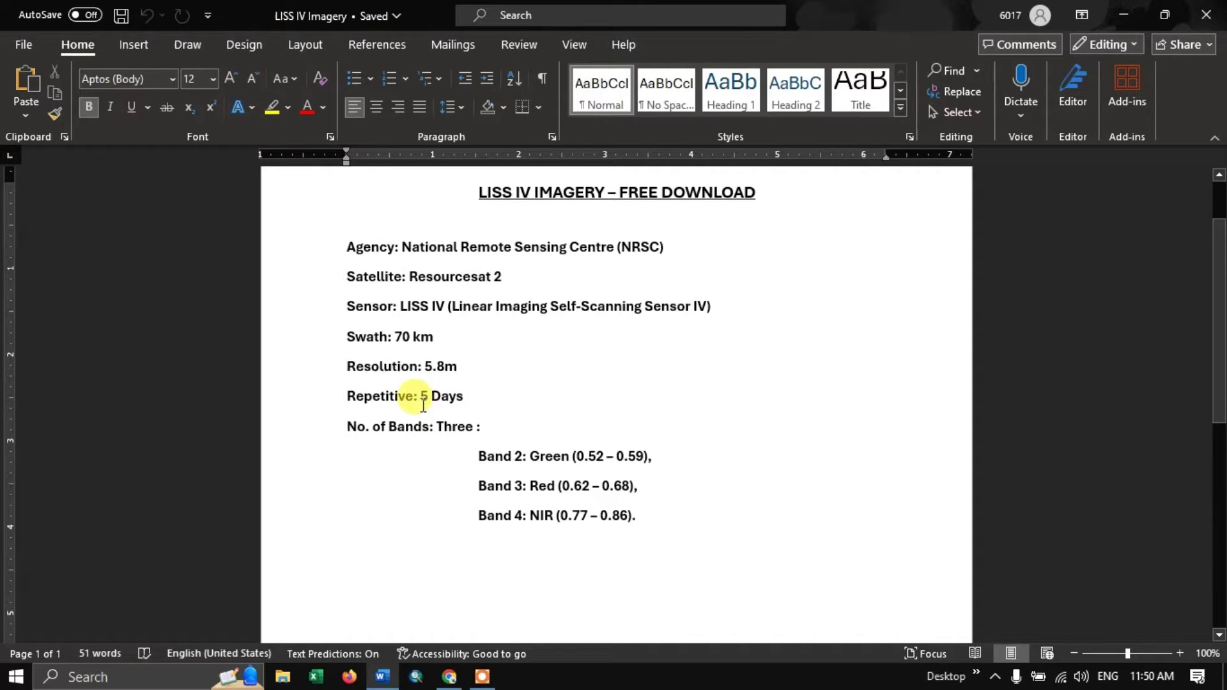
click(476, 455)
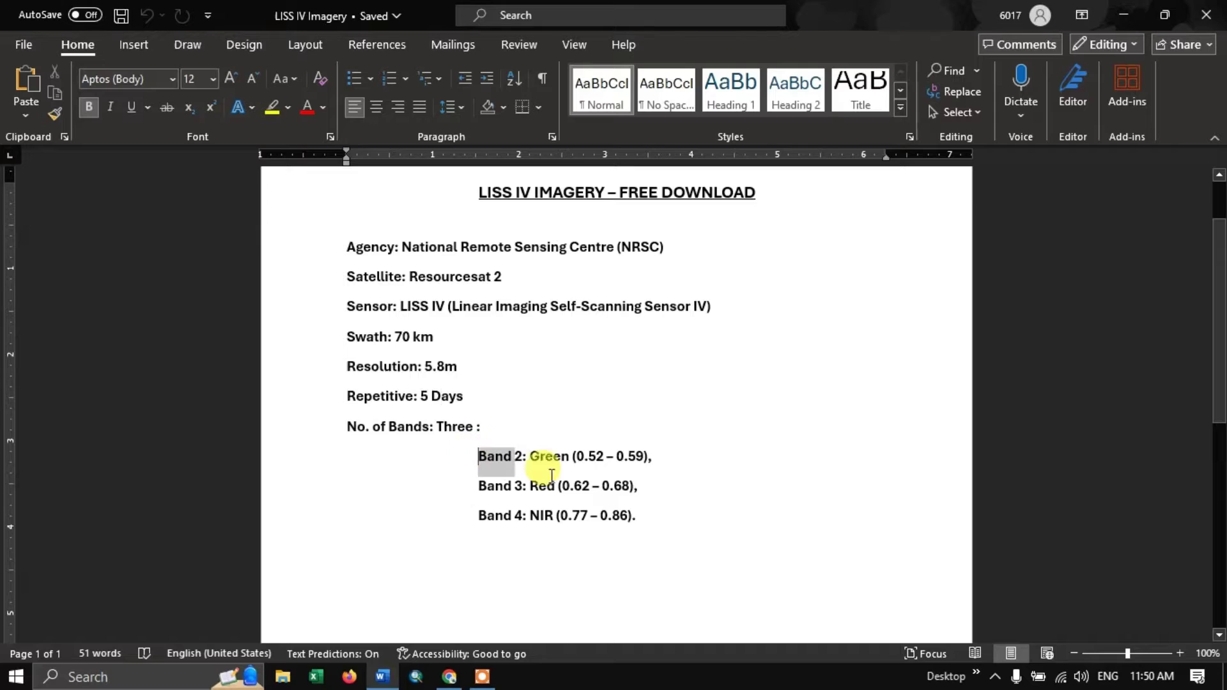
drag(524, 468, 625, 515)
click(569, 544)
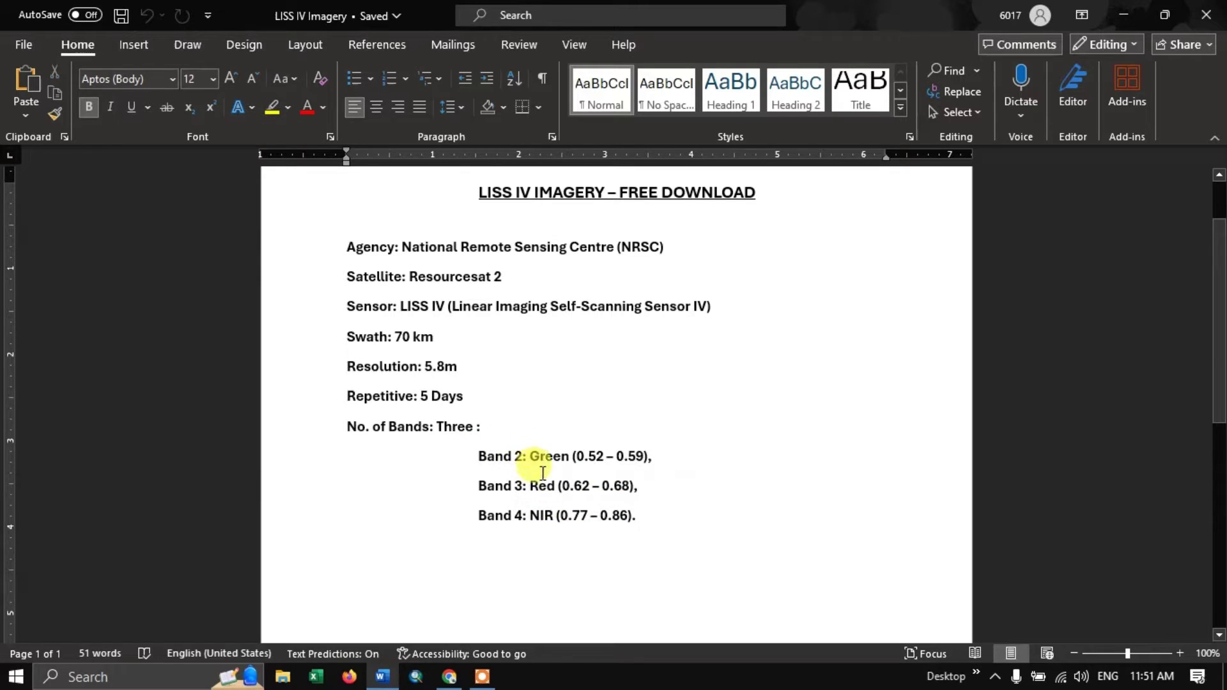
scroll(567, 384, up, 2)
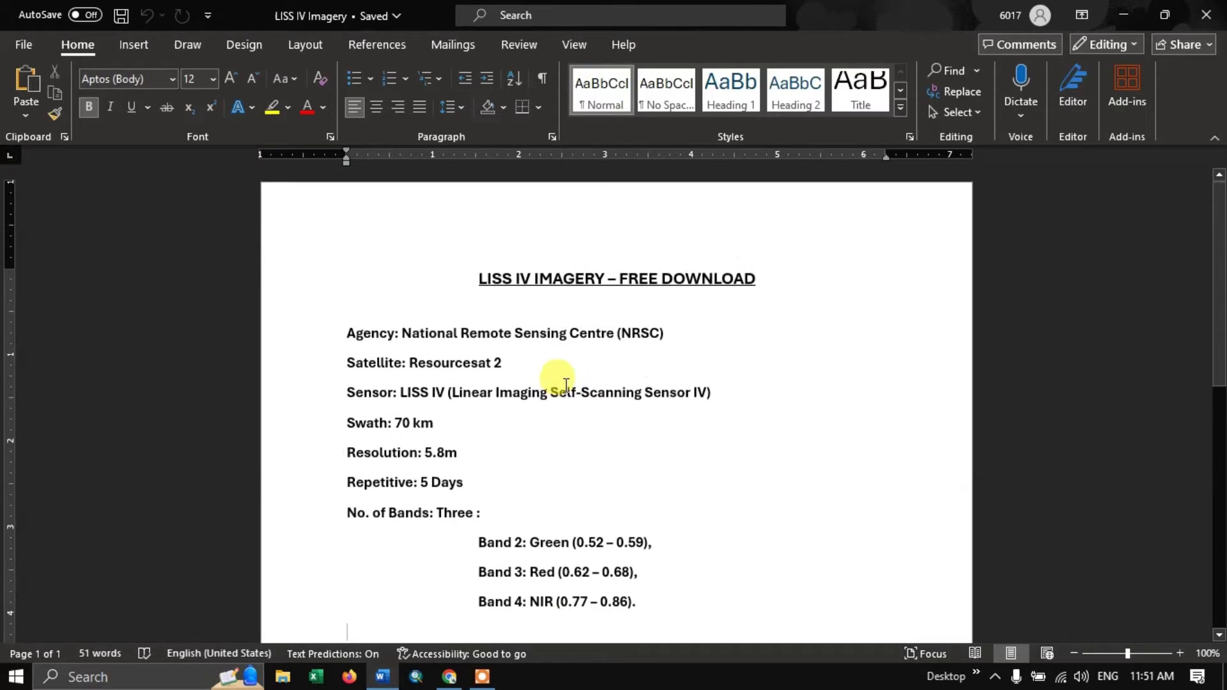
click(1124, 14)
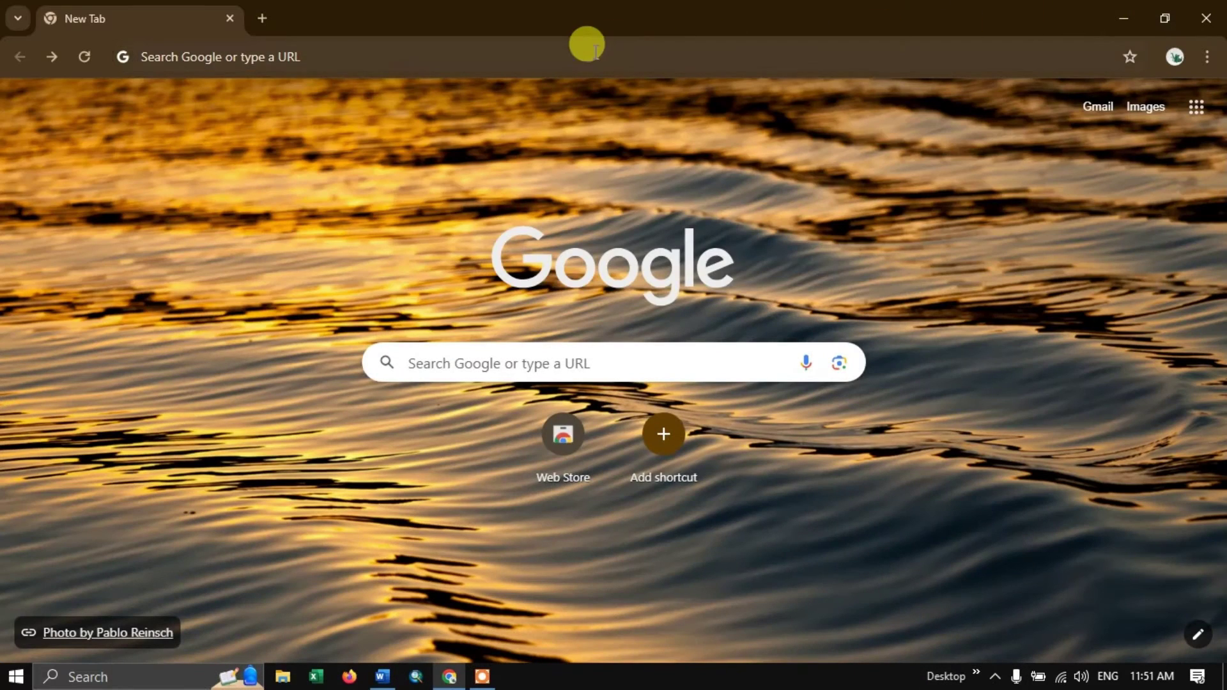
Search the web for 'Bhoonidhi' from Chrome's address bar.
click(429, 56)
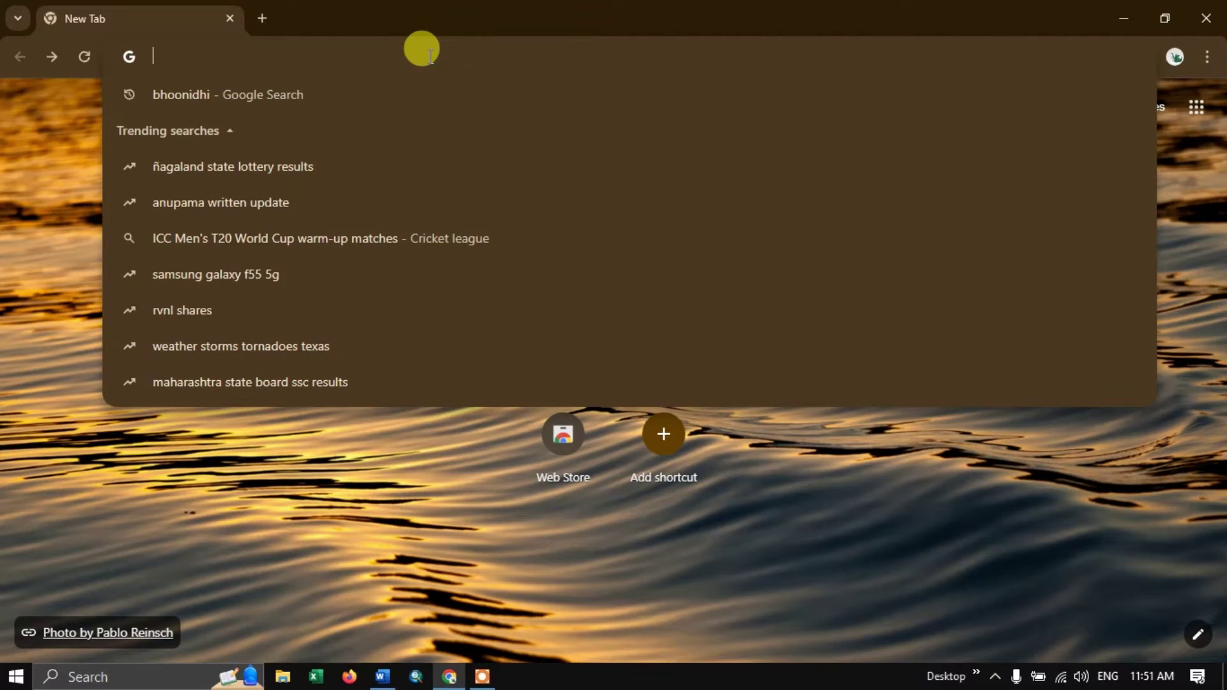
text(Bhoonidhi)
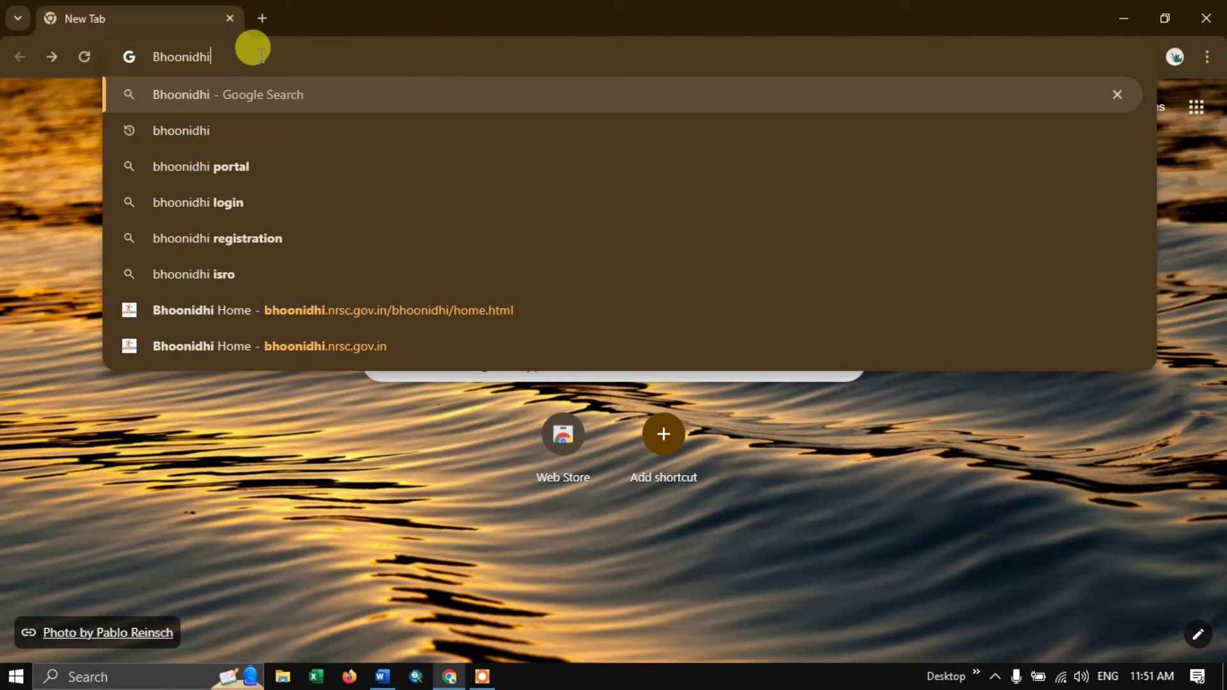
key(Return)
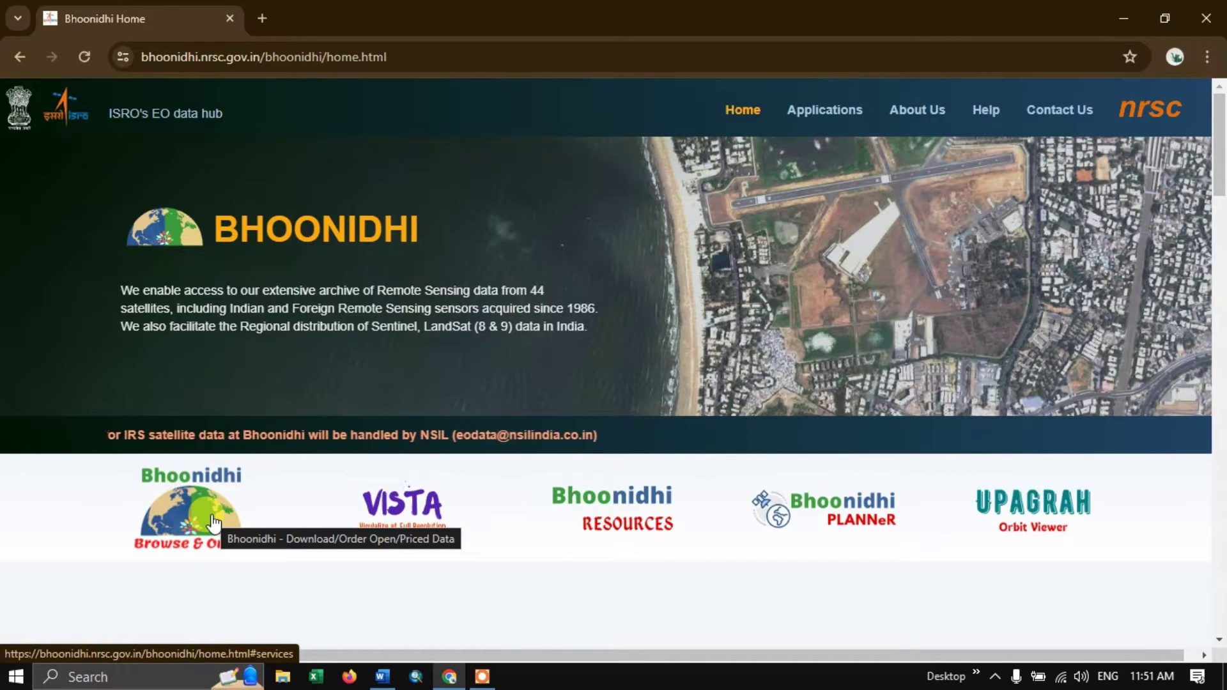
Open Bhoonidhi Browse & Order in a new tab from the Applications section.
click(209, 558)
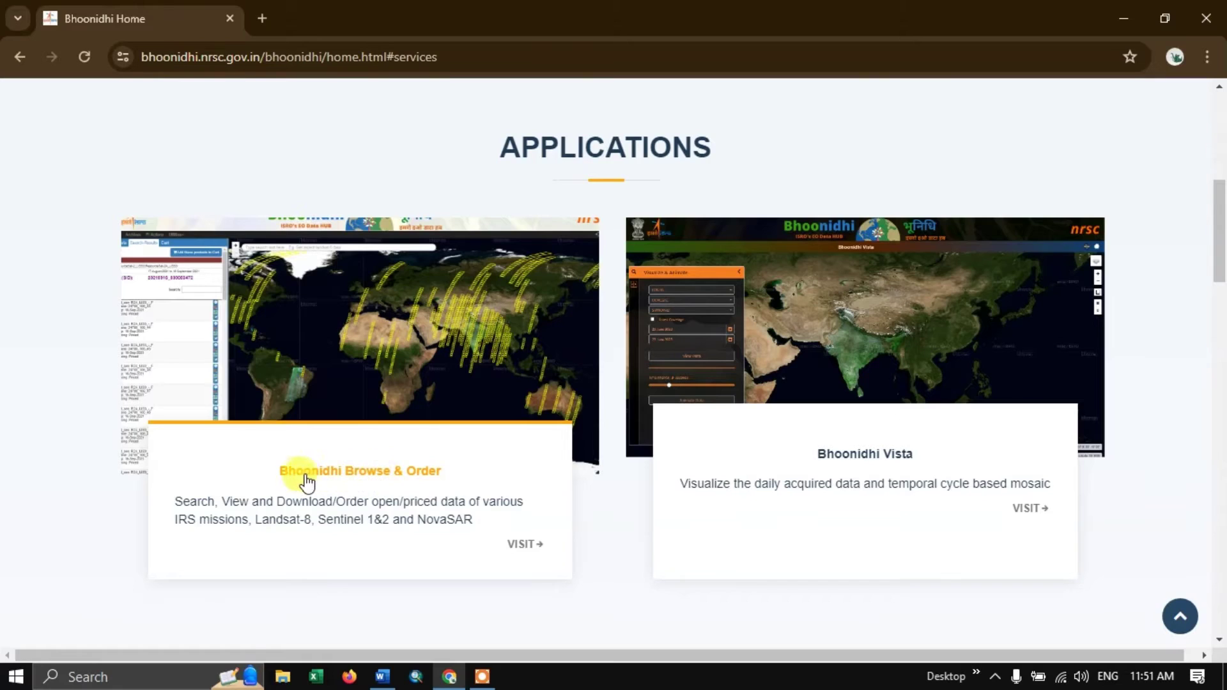
click(328, 471)
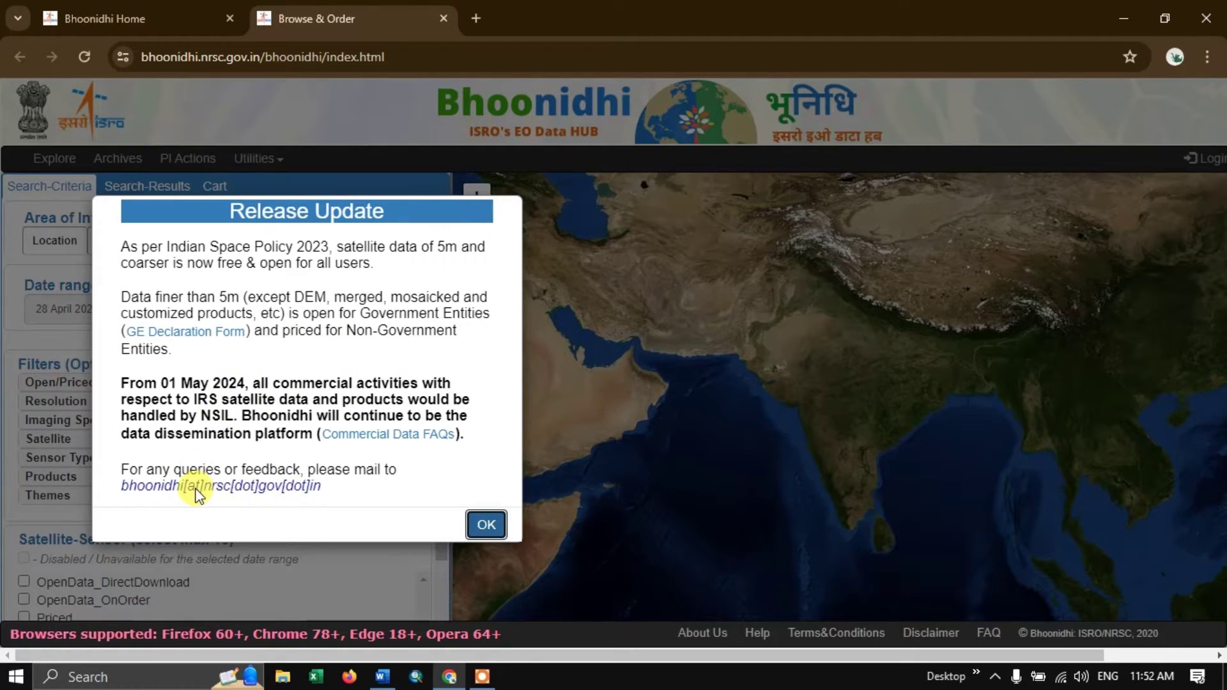
Dismiss the Release Update notice and open the Sign In page with User ID focused.
click(486, 524)
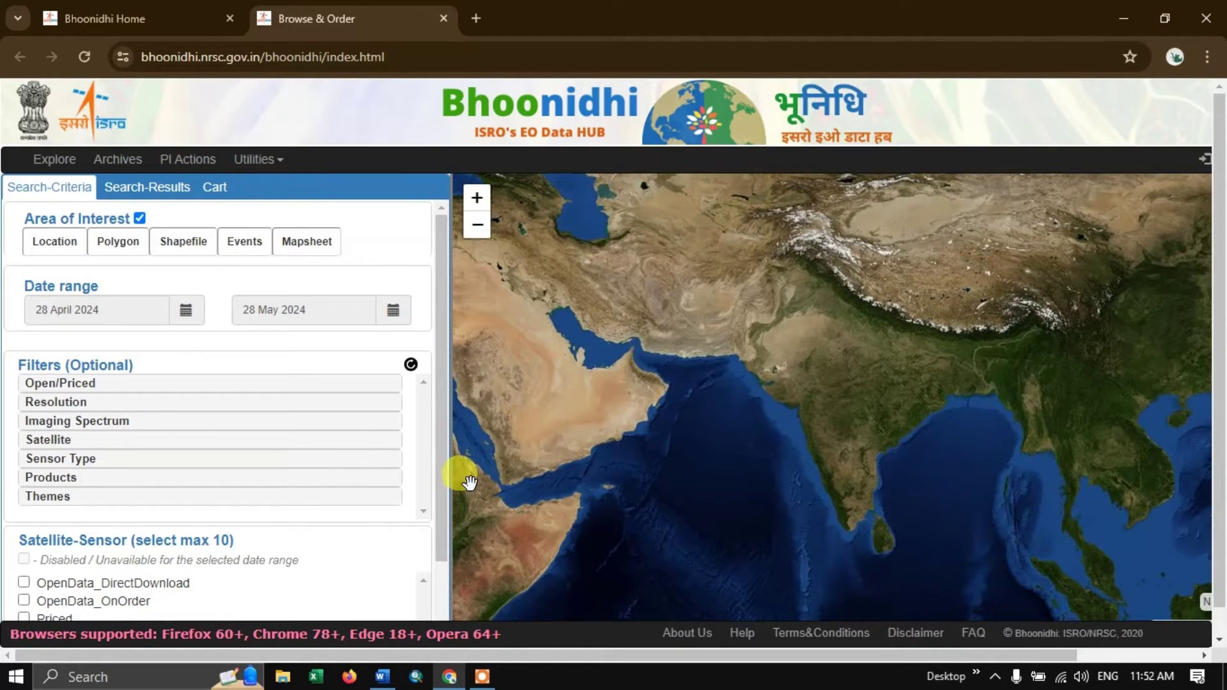
drag(738, 655, 857, 655)
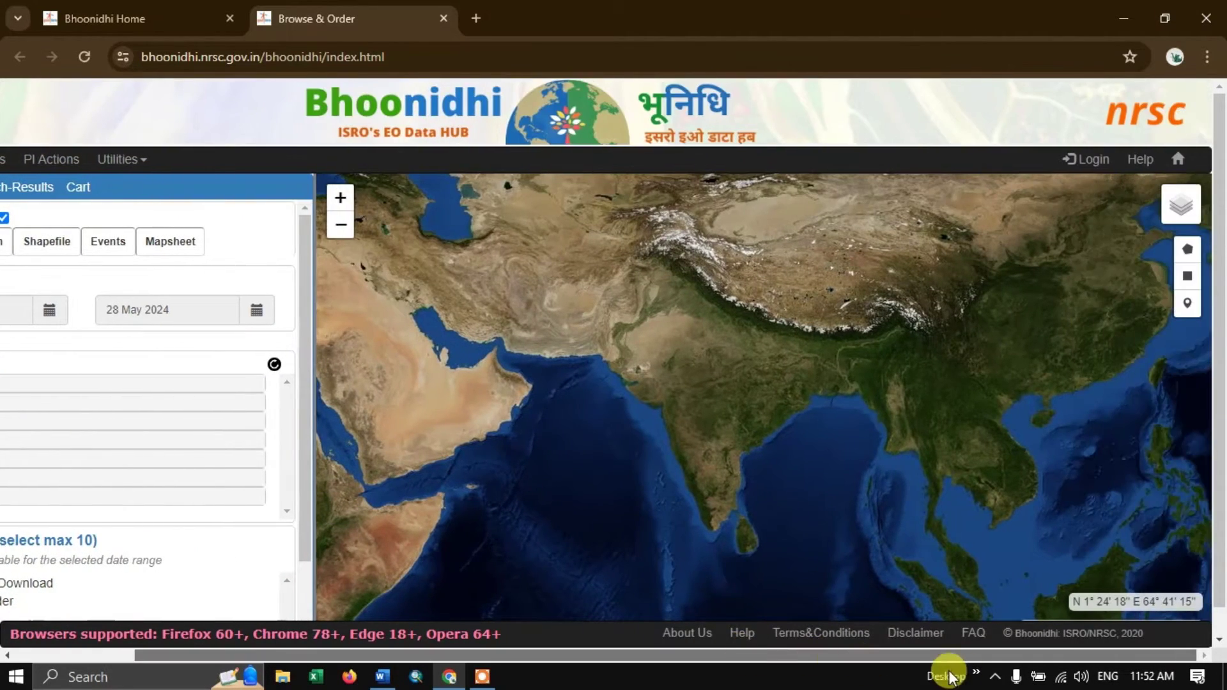
click(1099, 166)
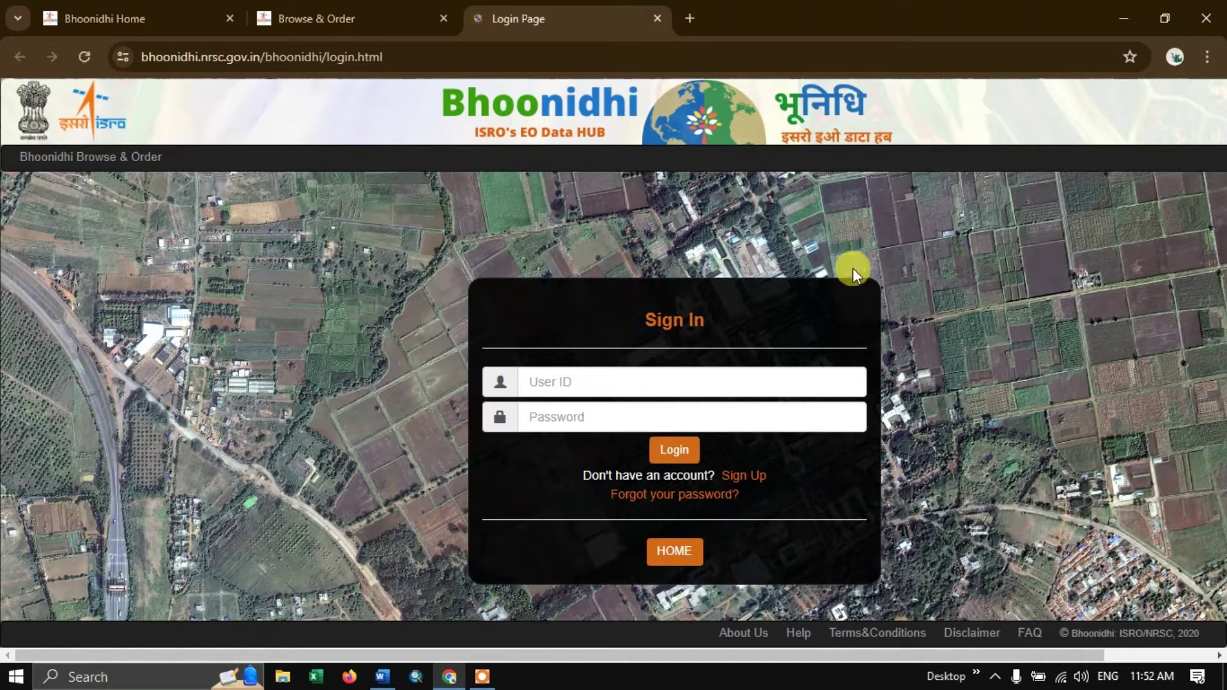
click(575, 382)
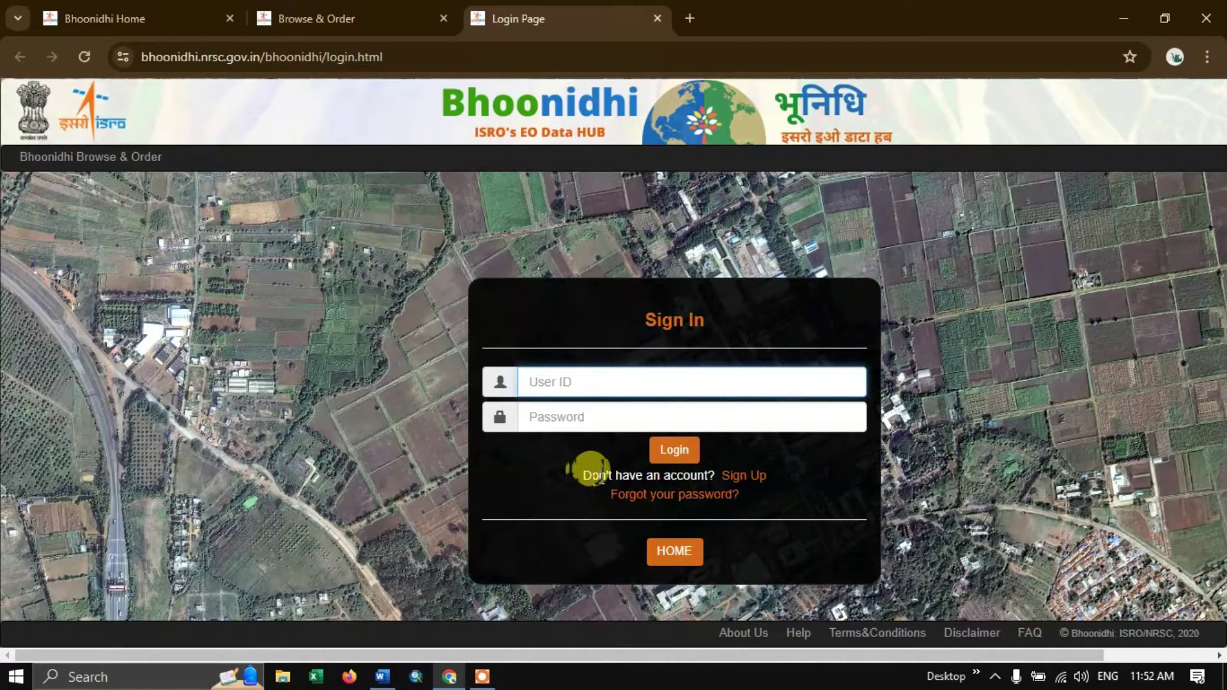
Open the Sign Up form at 90% zoom and enter full name, login ID and password.
click(742, 480)
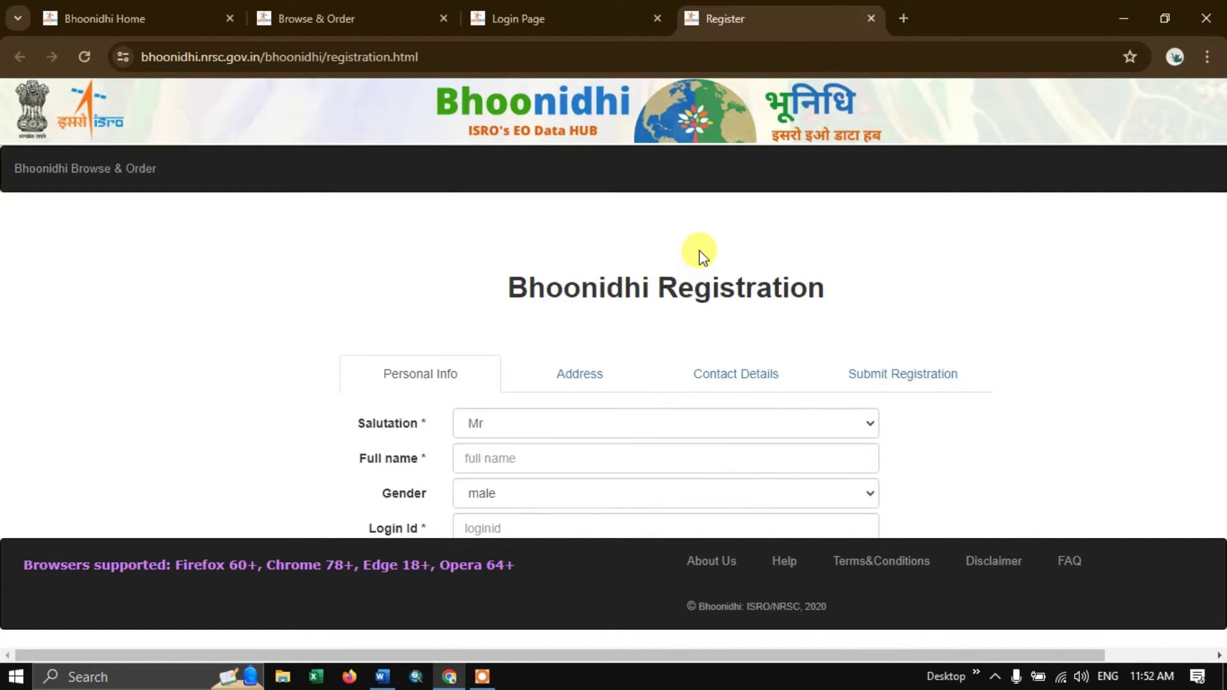
key(ctrl+minus)
key(ctrl+minus)
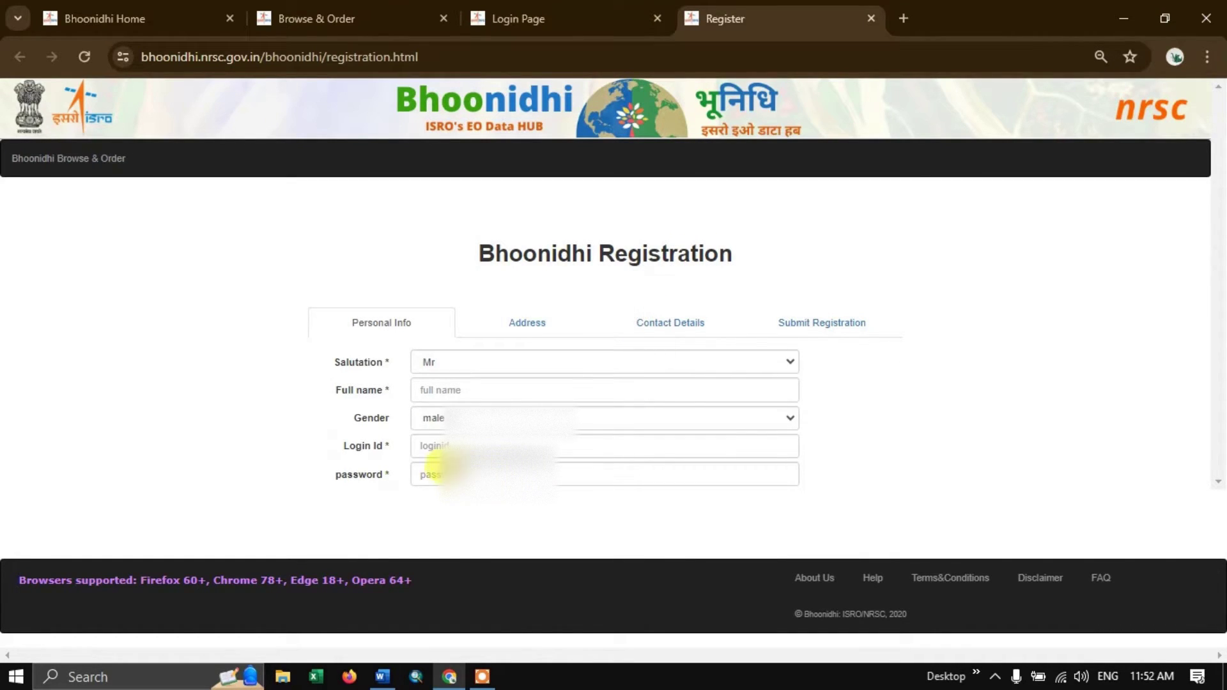
key(ctrl+plus)
key(ctrl+minus)
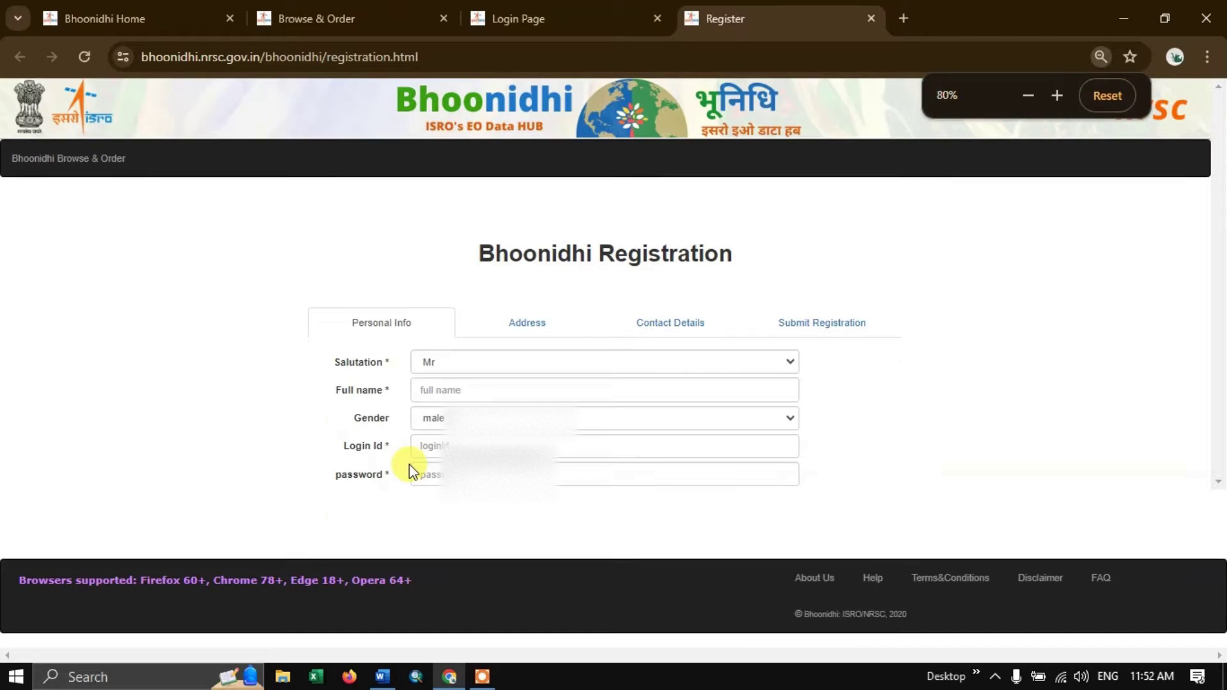
key(ctrl+plus)
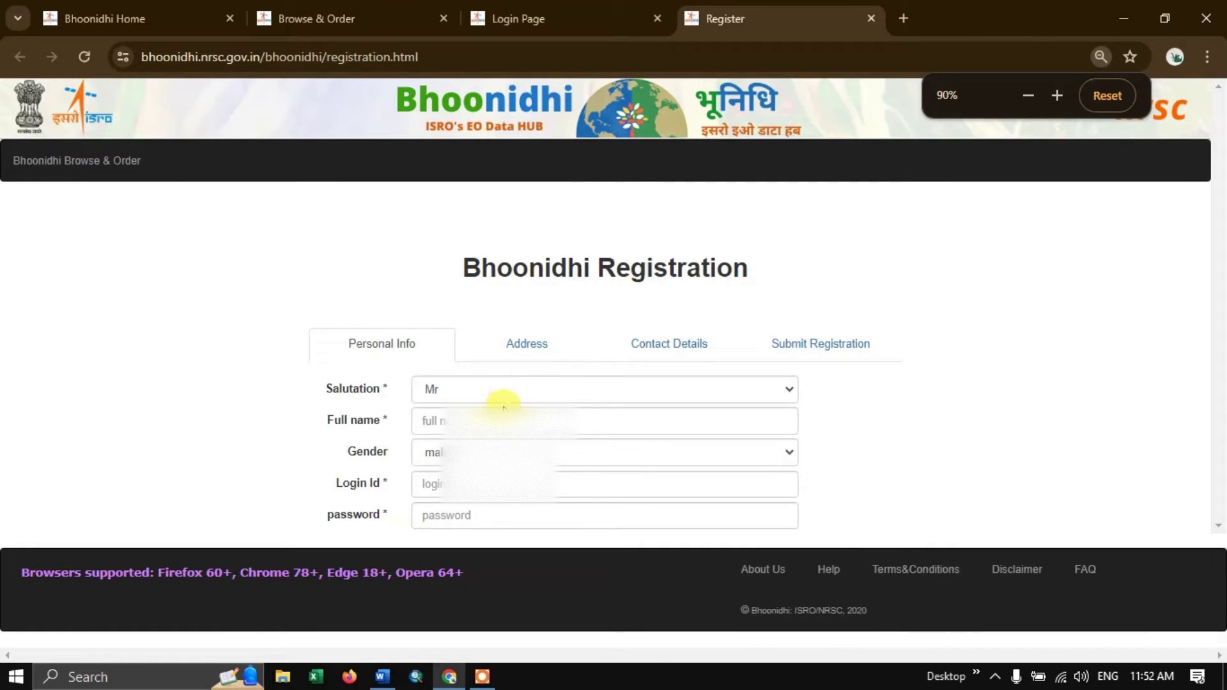
click(443, 416)
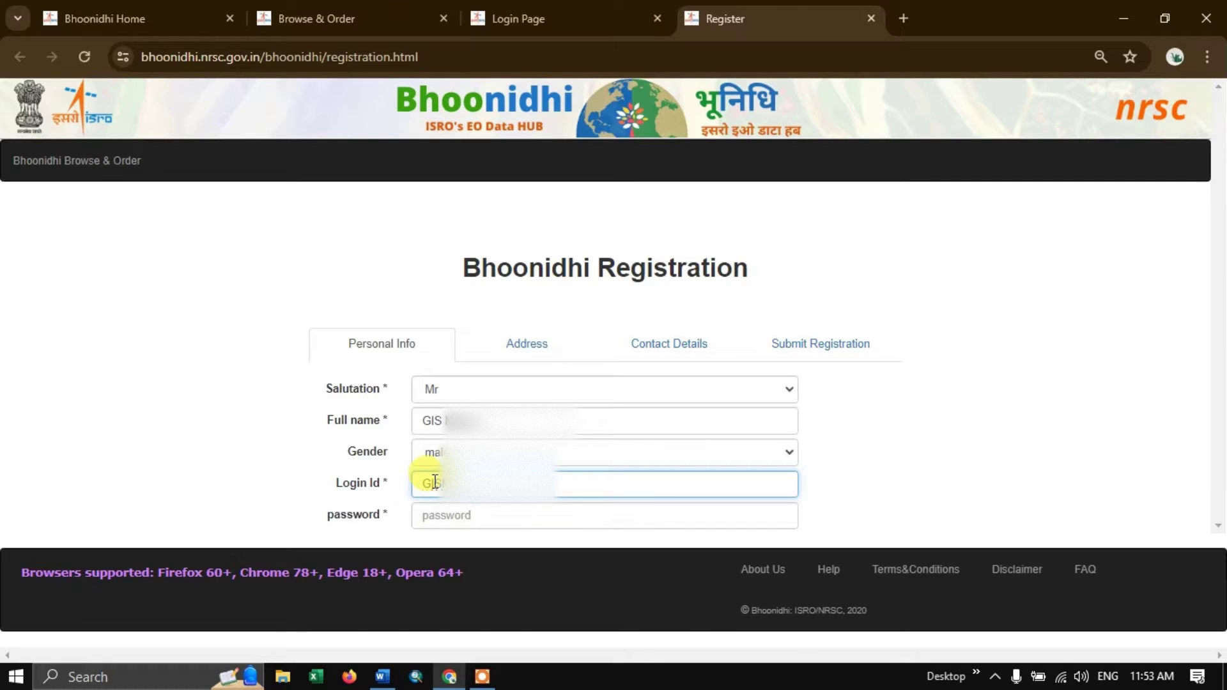
click(445, 513)
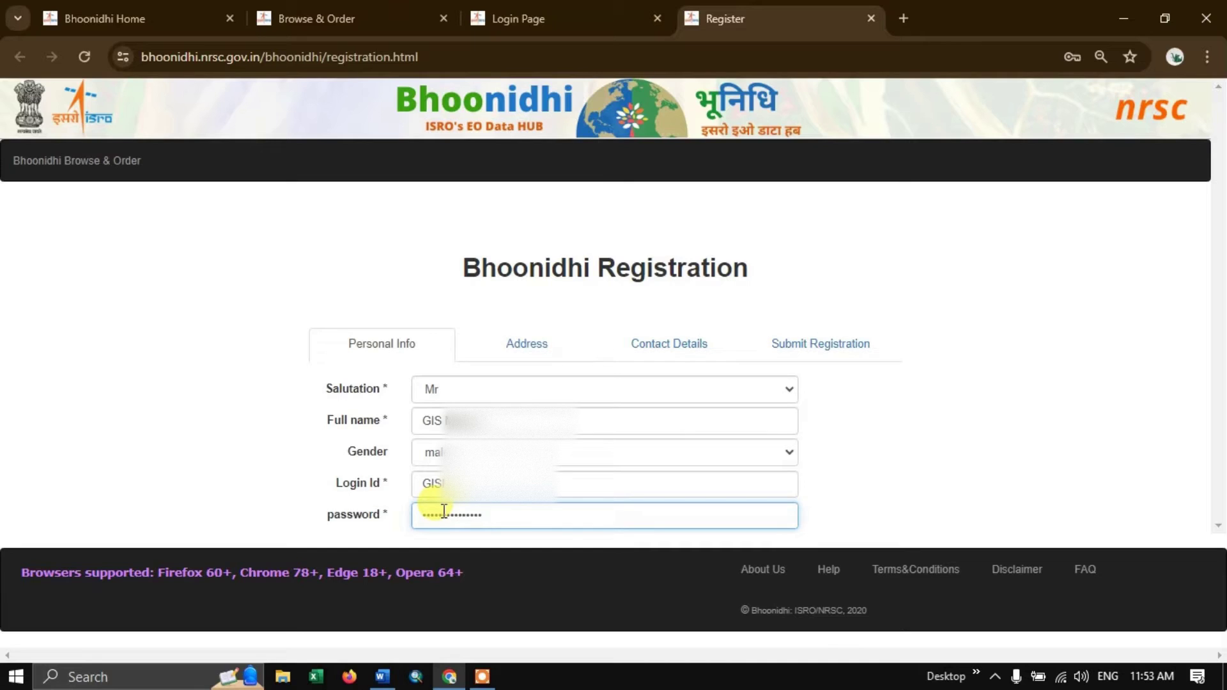
In the Address section choose country India, organization Nil and department Geography.
click(504, 354)
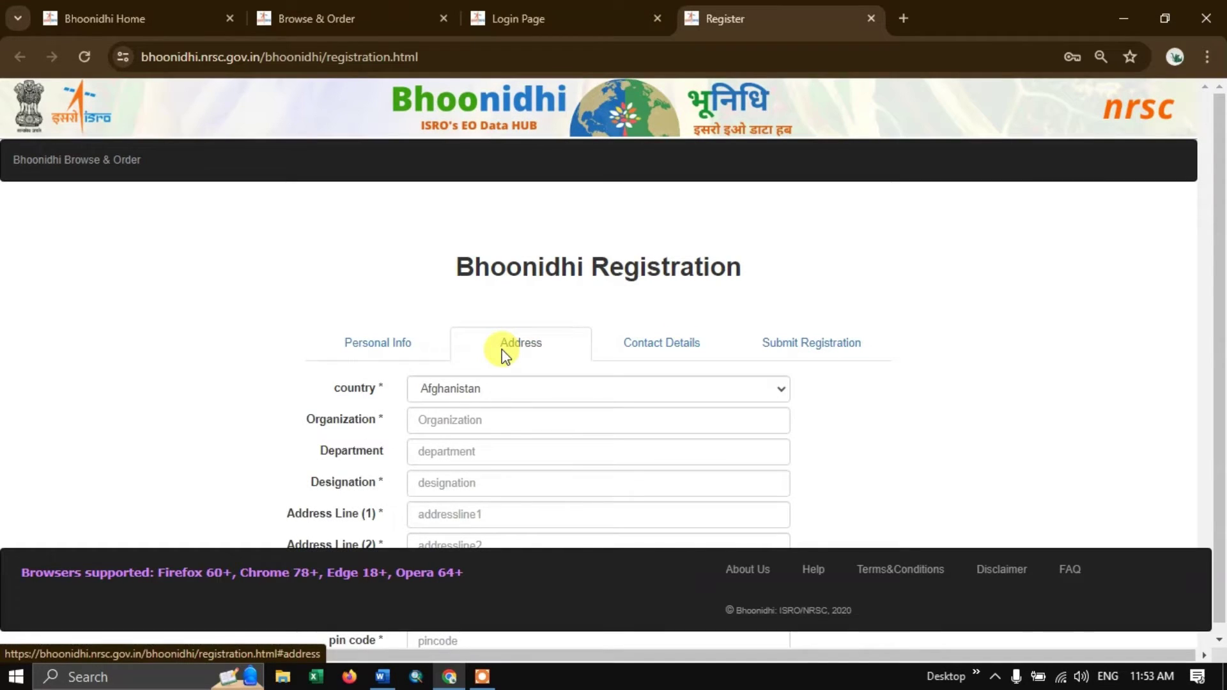
click(482, 384)
scroll(476, 329, down, 15)
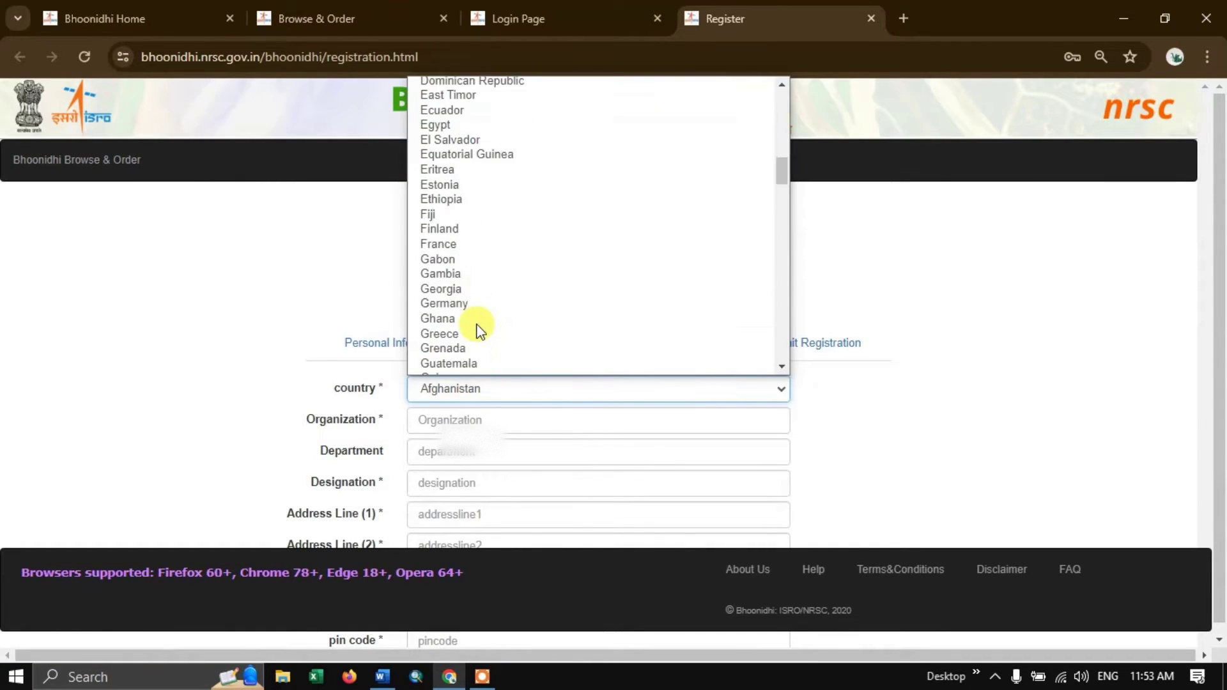
scroll(477, 329, down, 5)
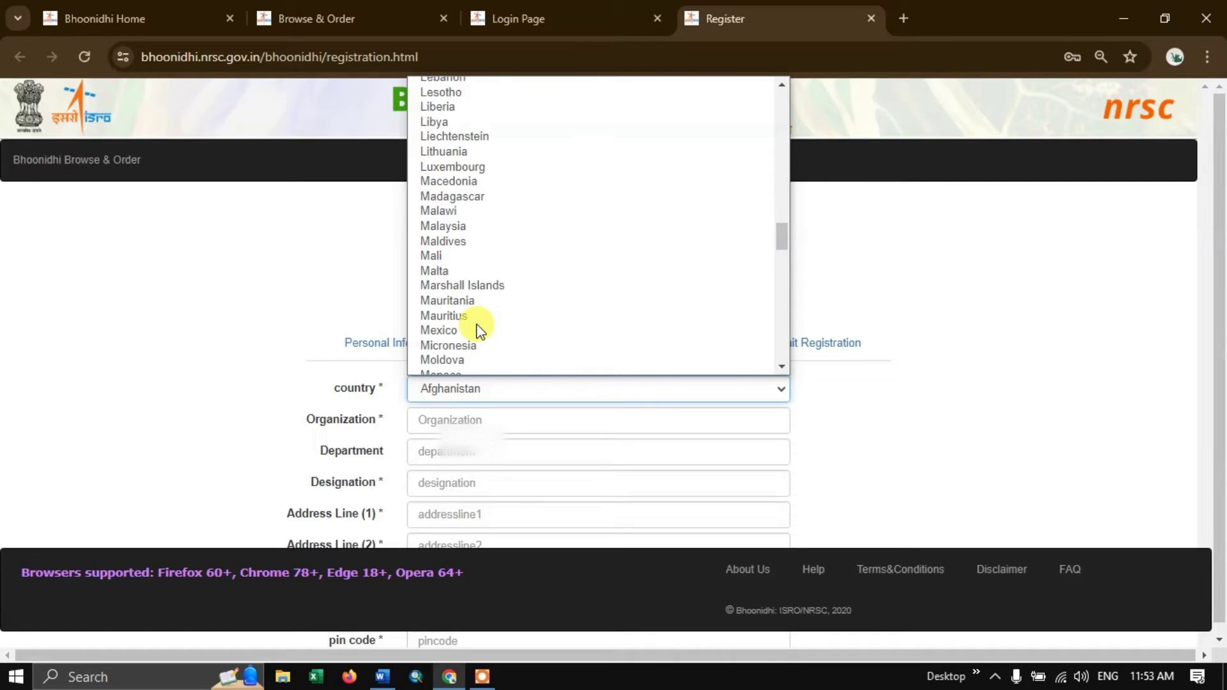
scroll(481, 330, down, 8)
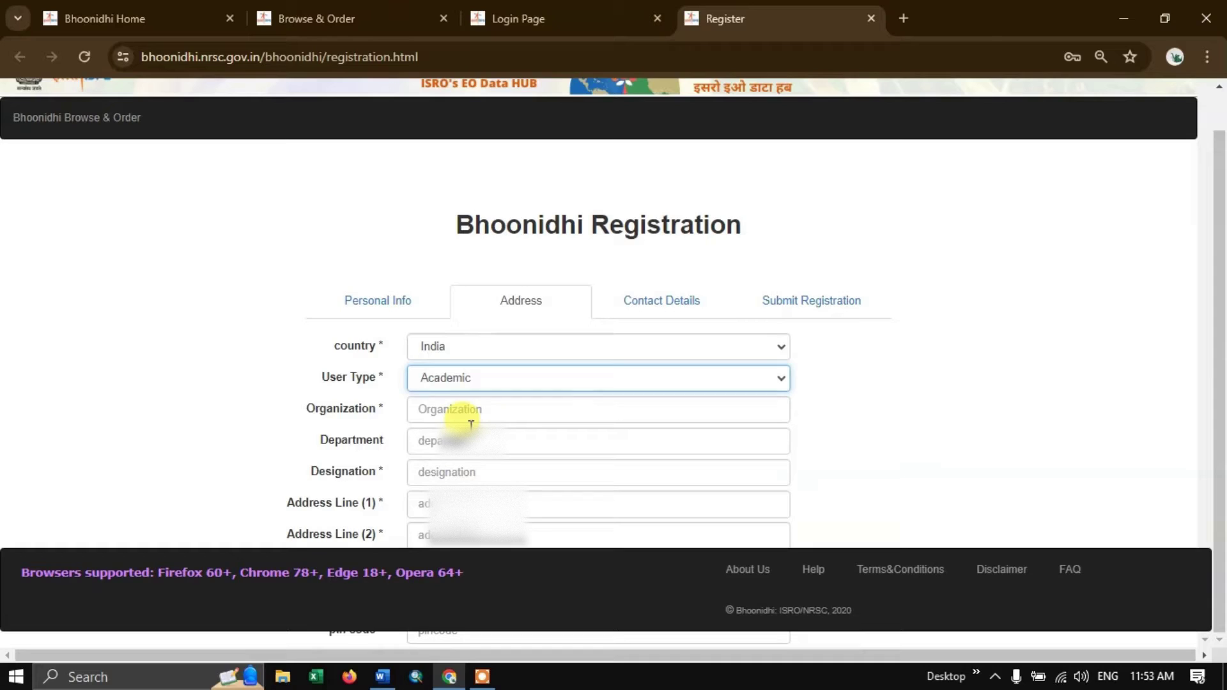
click(480, 416)
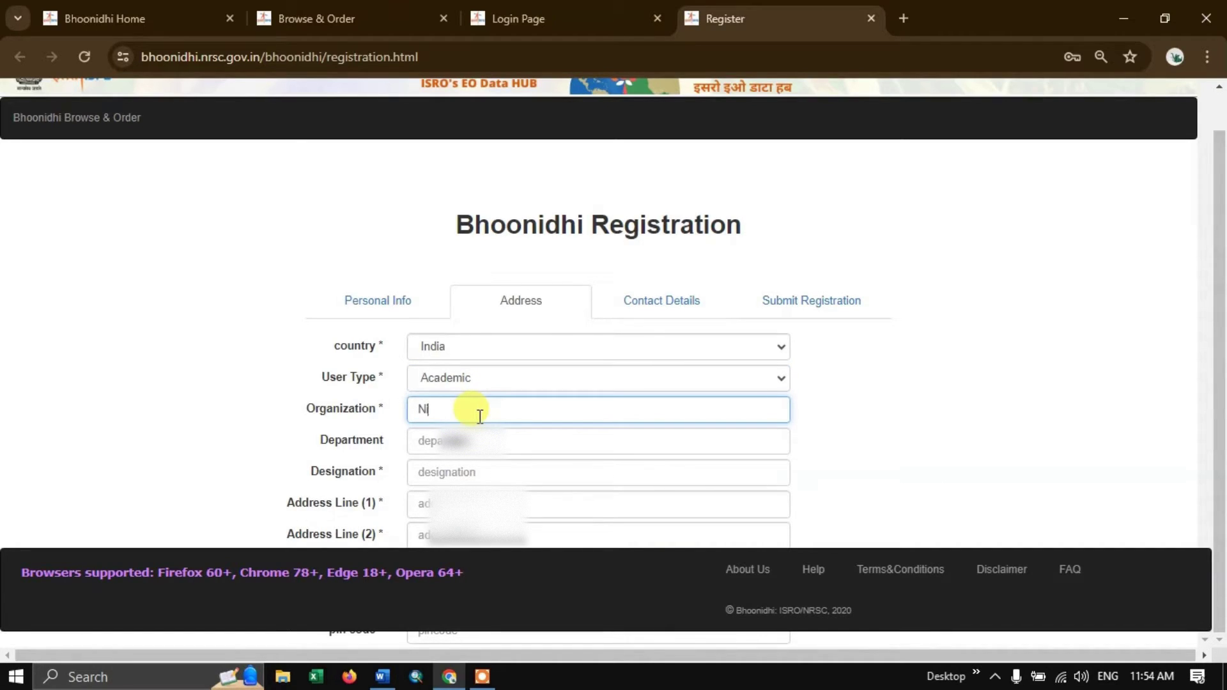
click(464, 430)
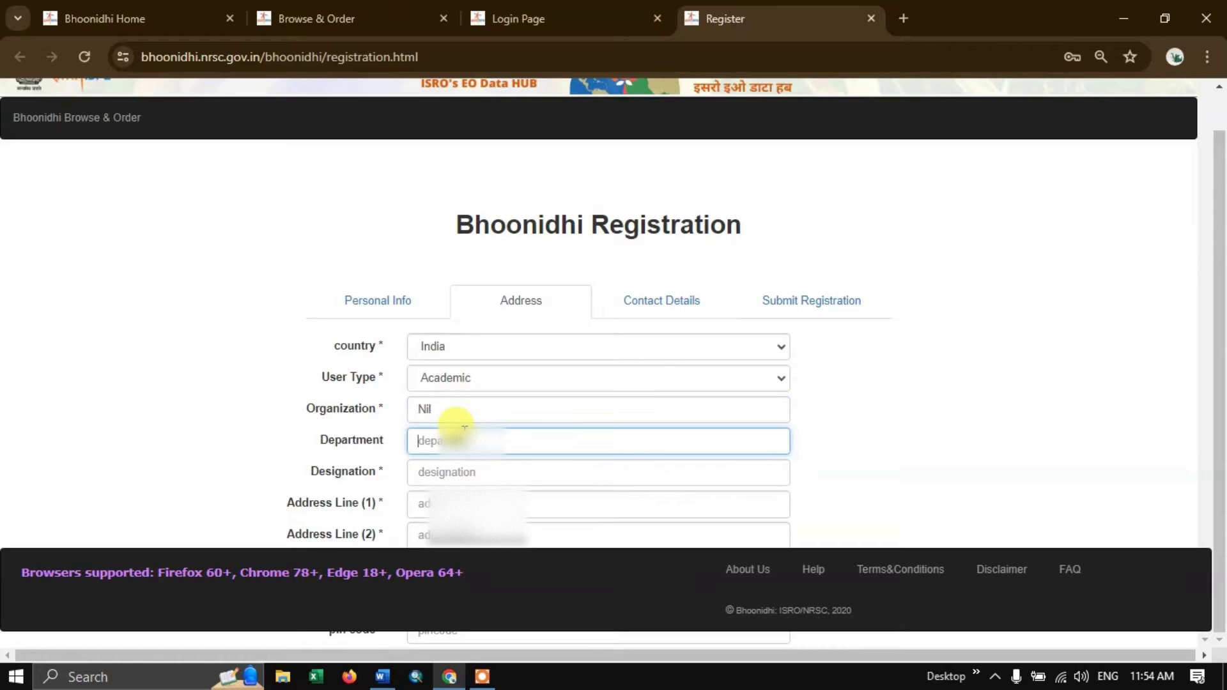
text(Geography)
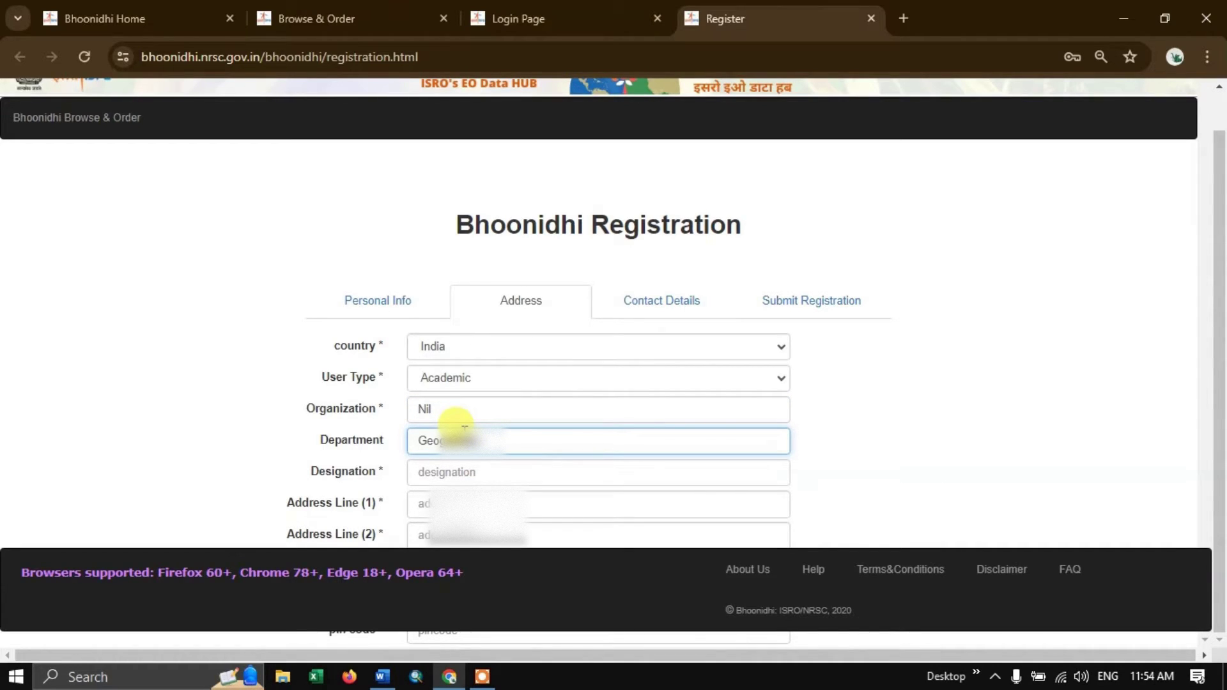
Enter designation Researcher, the address lines, the state and the pin code.
click(448, 474)
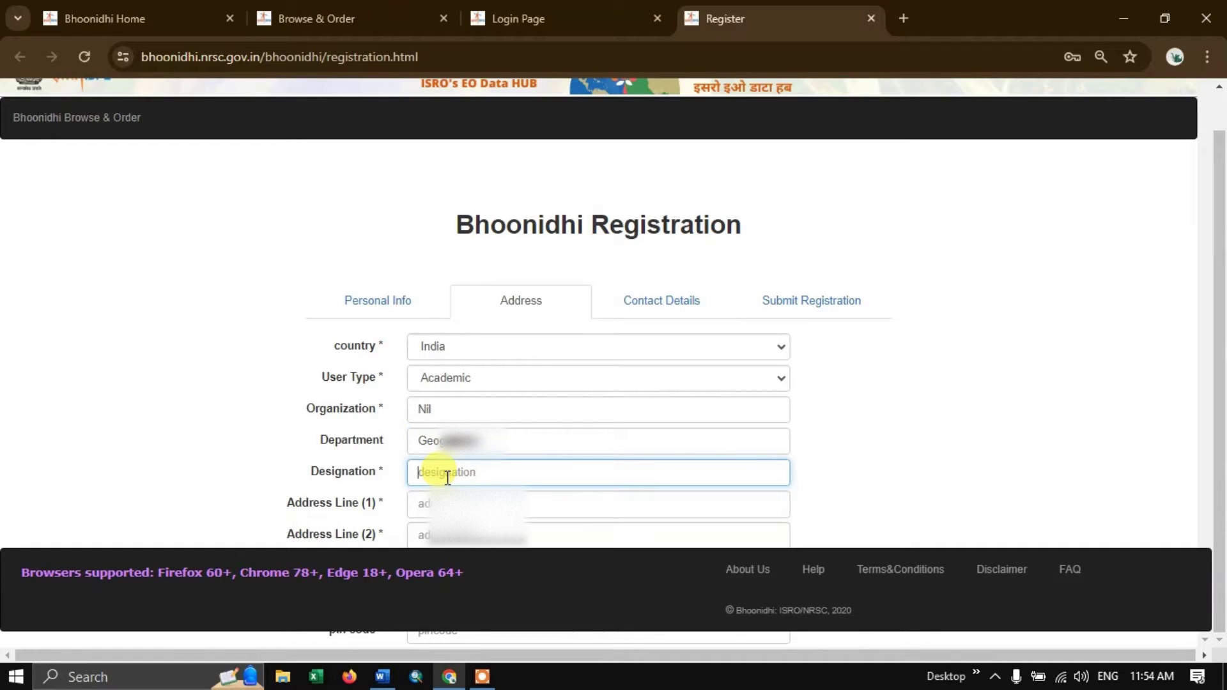
text(Researcher)
click(432, 503)
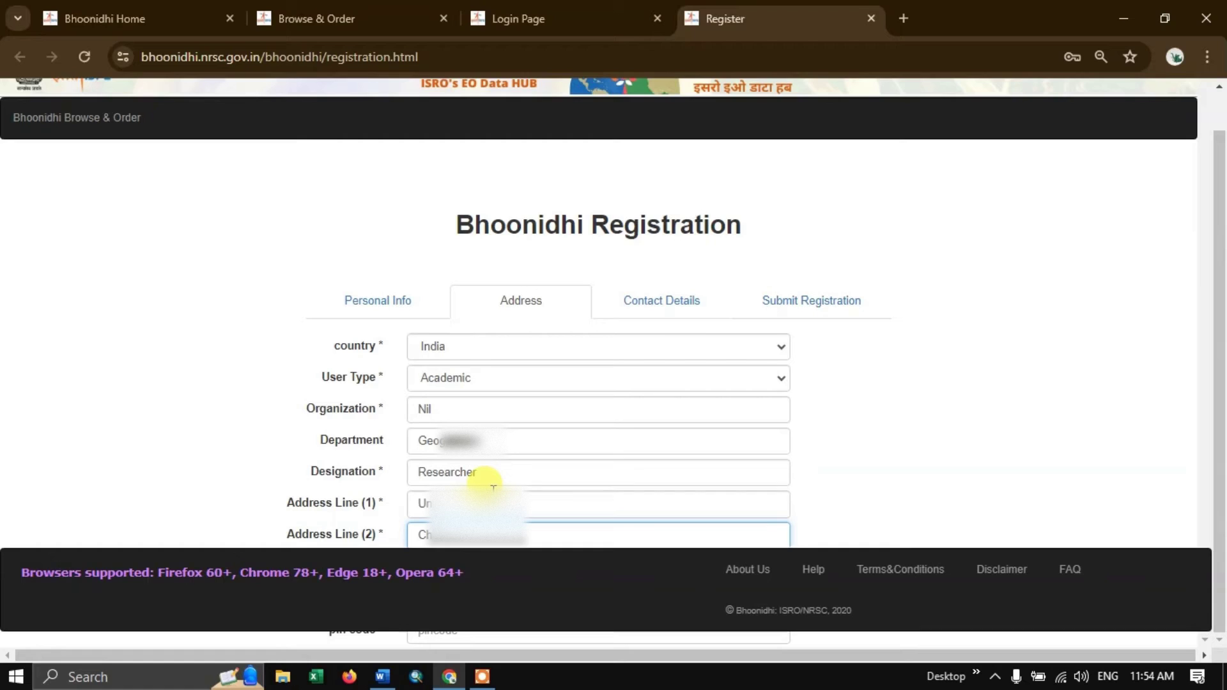
key(ctrl+minus)
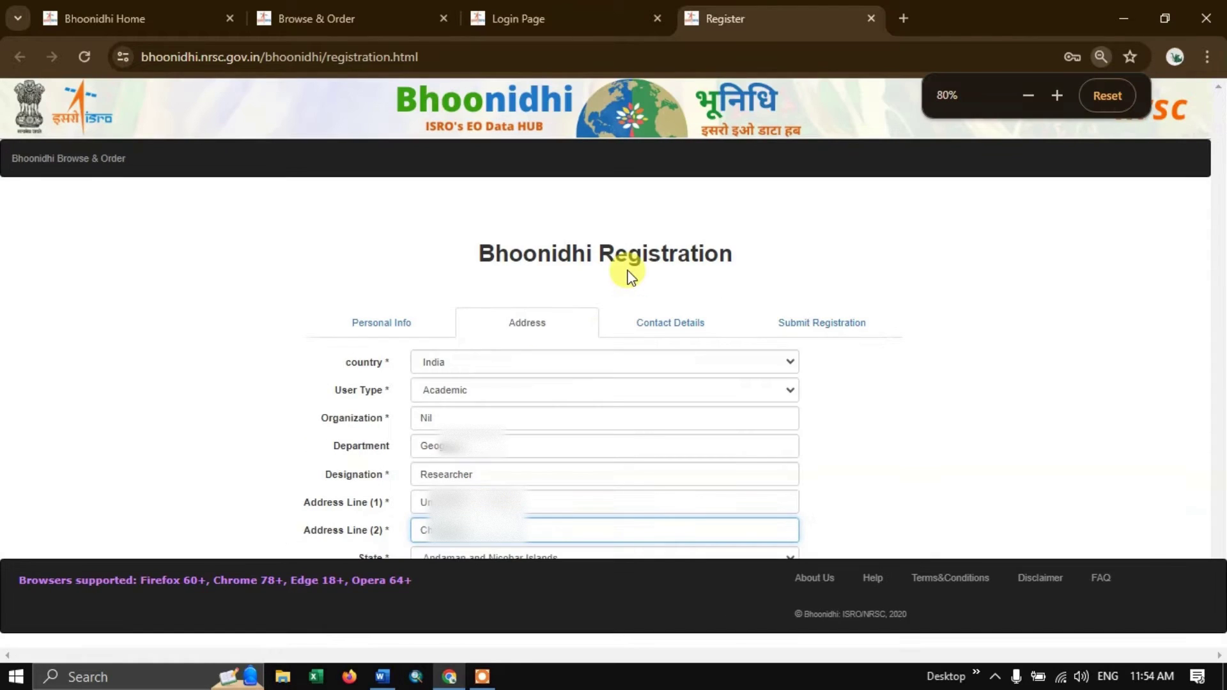
key(ctrl+minus)
key(ctrl+minus)
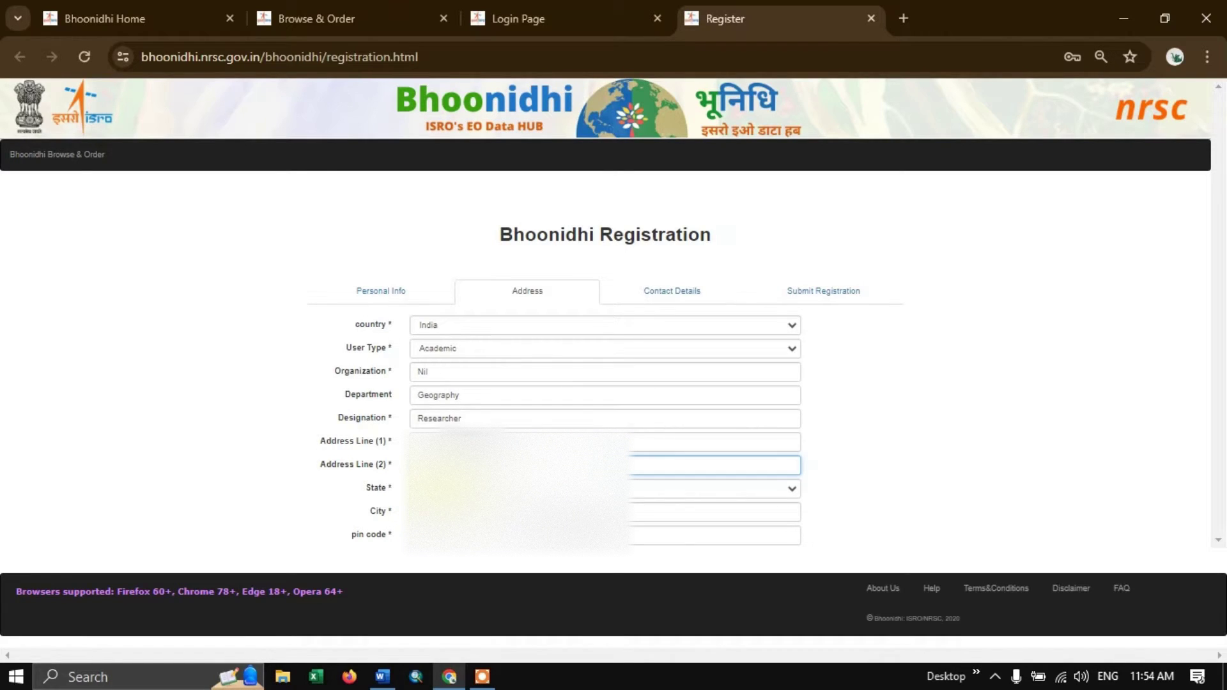
click(511, 489)
scroll(466, 416, down, 5)
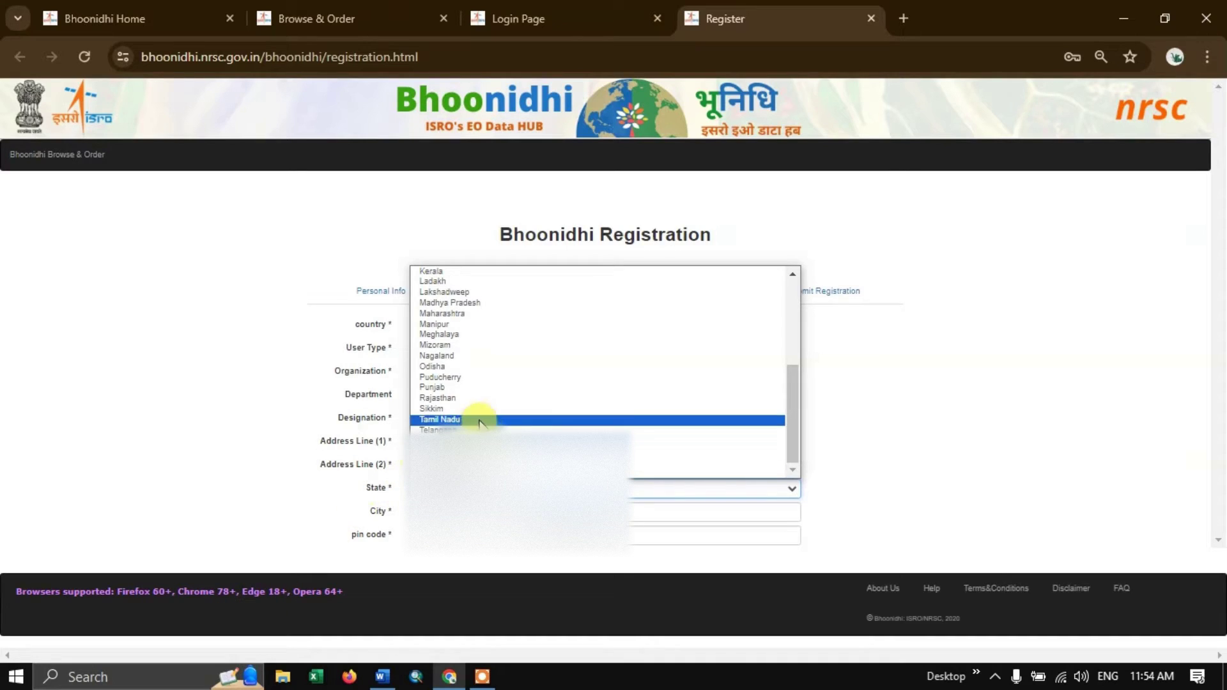
click(601, 409)
click(475, 536)
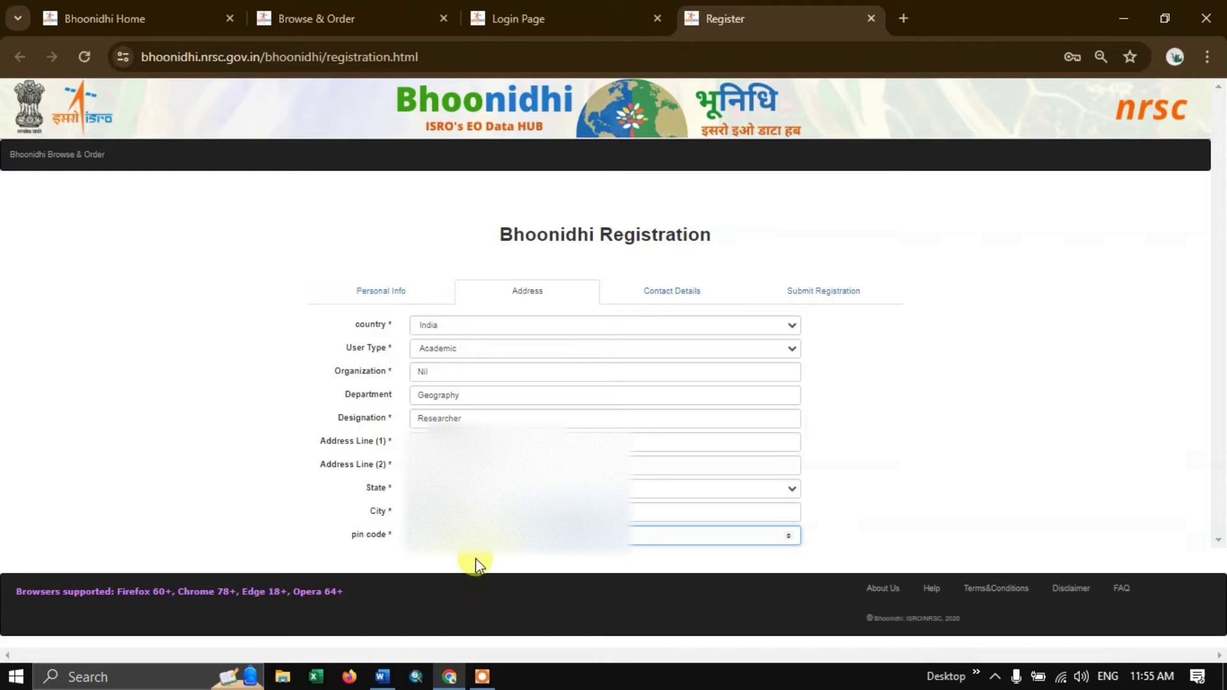
Fill in the mobile number and e-mail, then start entering the captcha on the submission step.
click(673, 292)
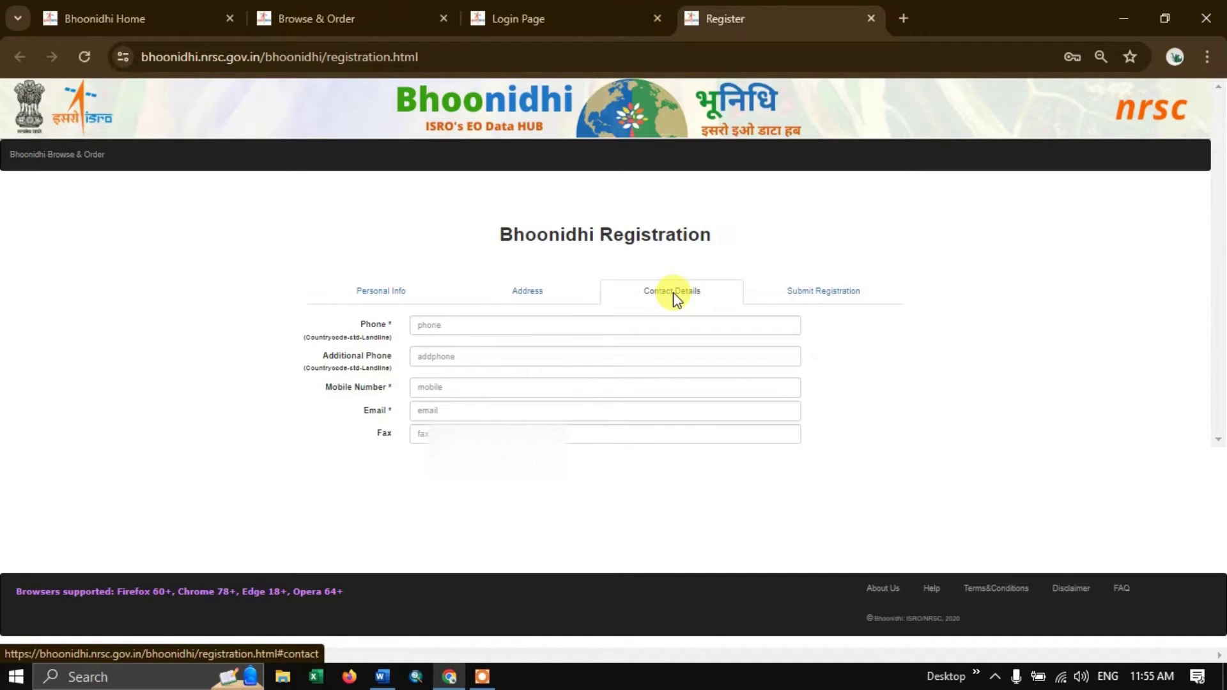
click(423, 387)
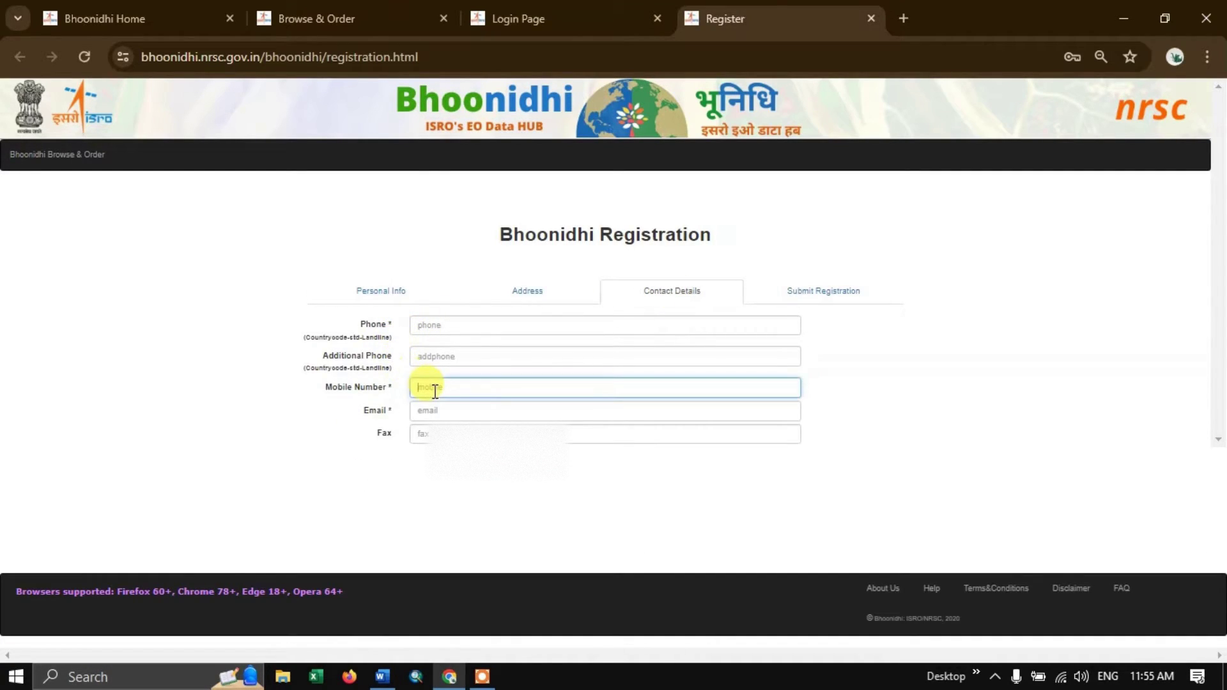
click(430, 408)
key(ctrl+plus)
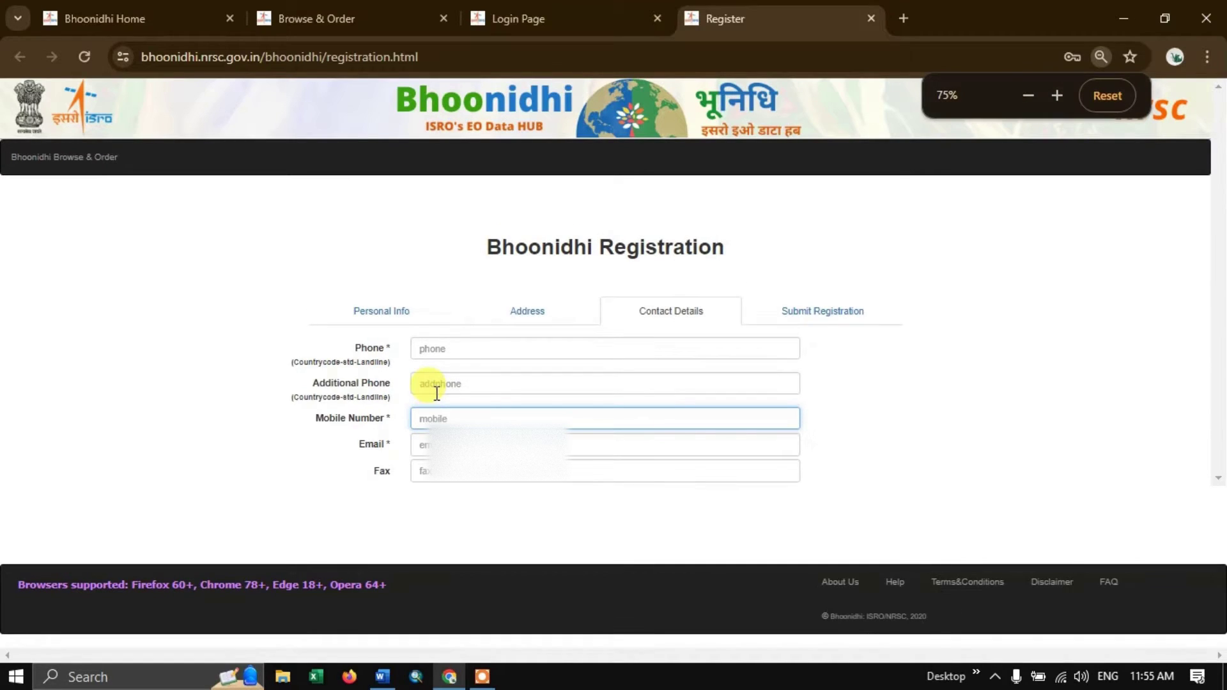
key(ctrl+plus)
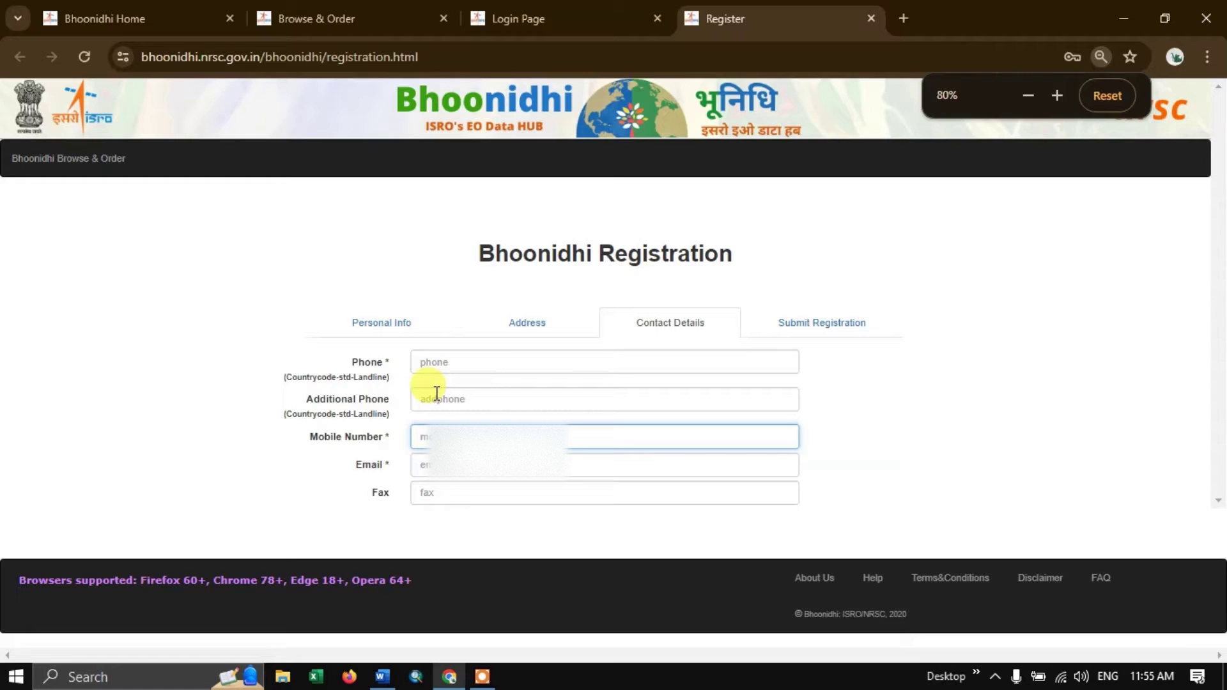
text(94)
click(454, 458)
text(ge)
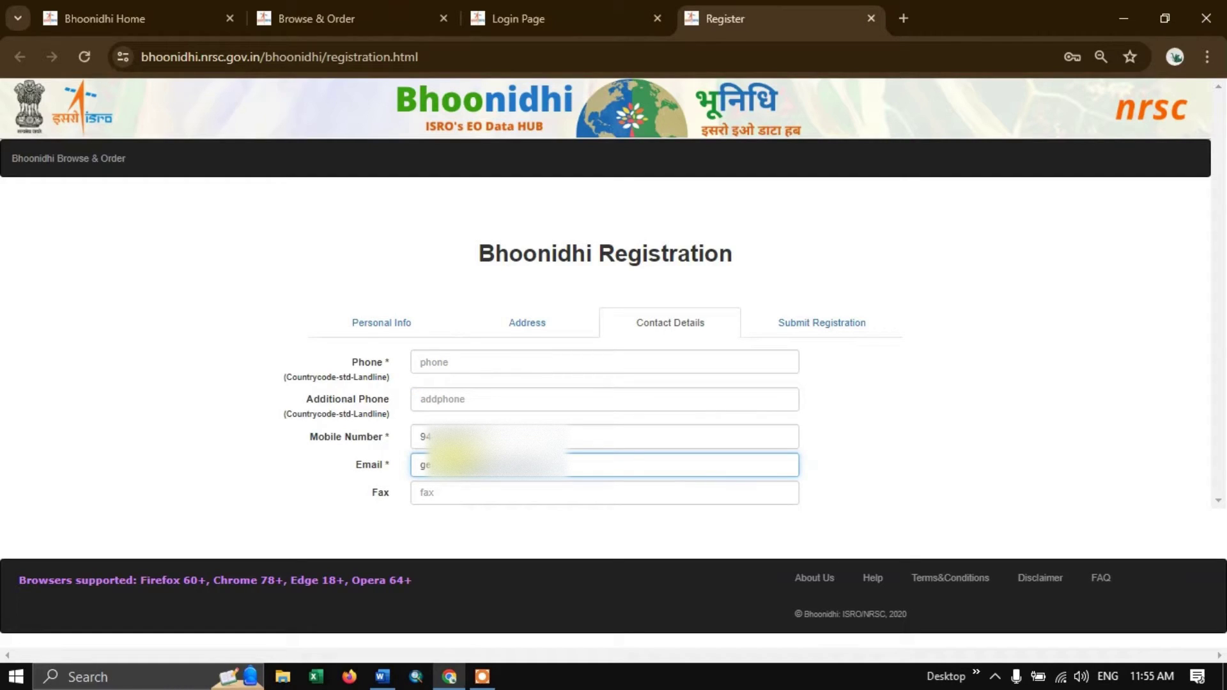
click(824, 333)
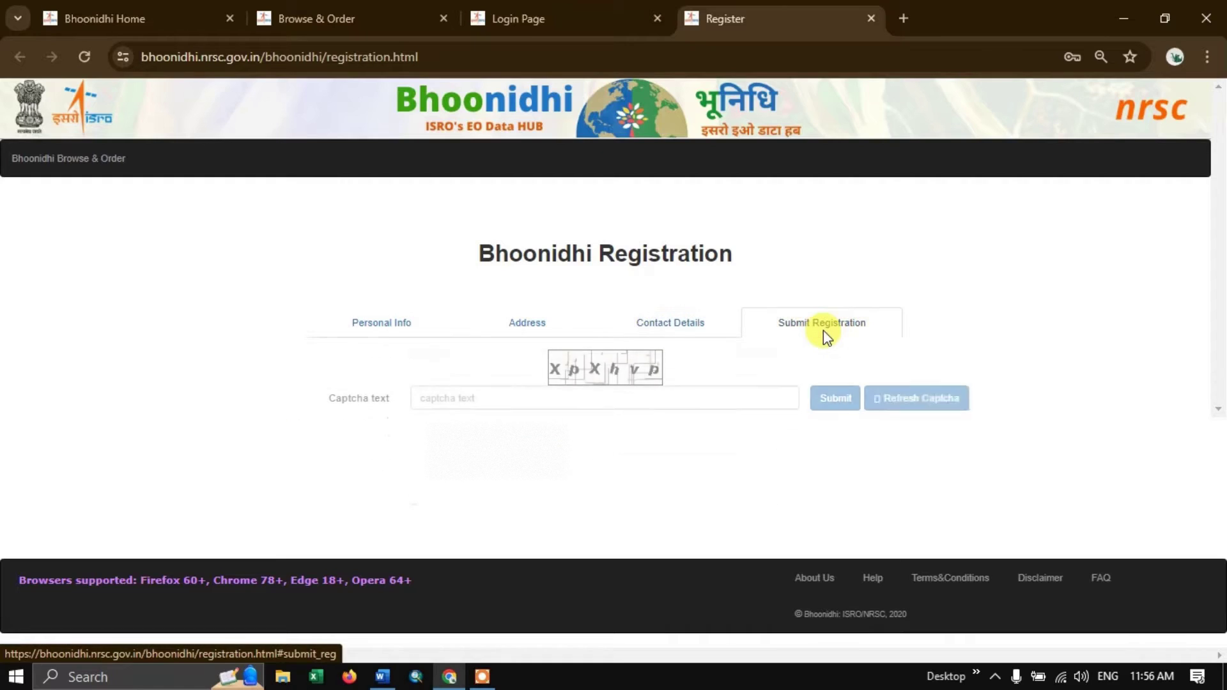
click(473, 397)
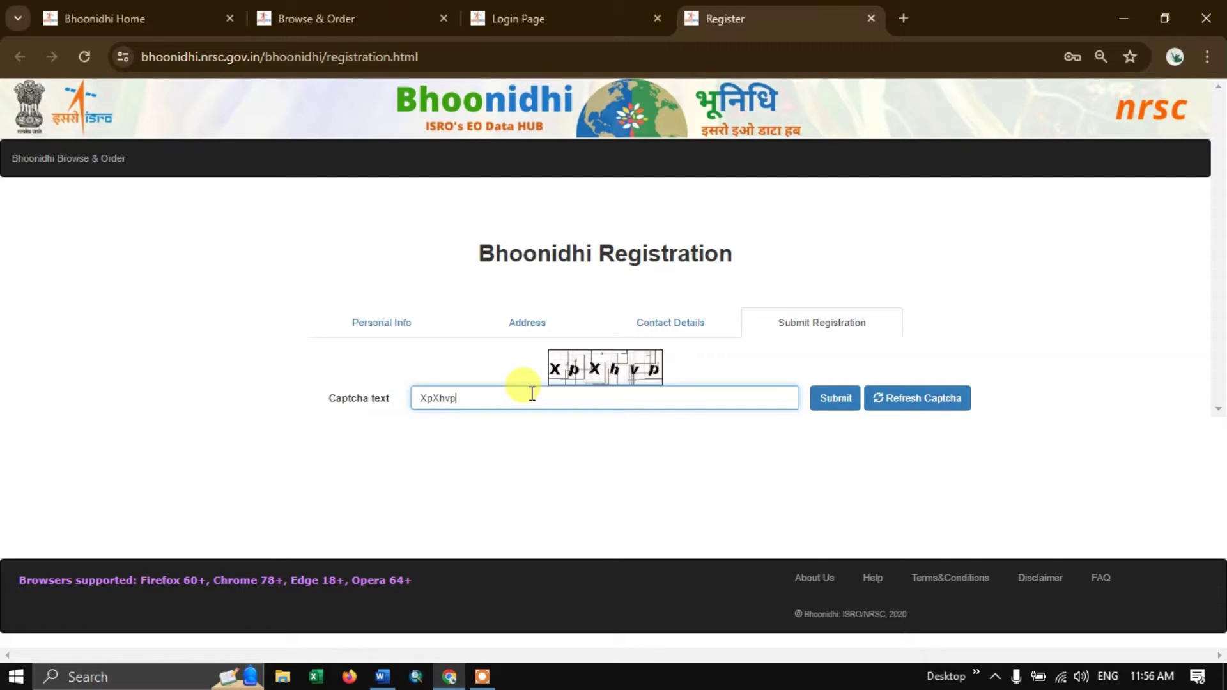
Submit the form, accept the licence terms and dismiss the 'phone is empty' alert.
click(835, 399)
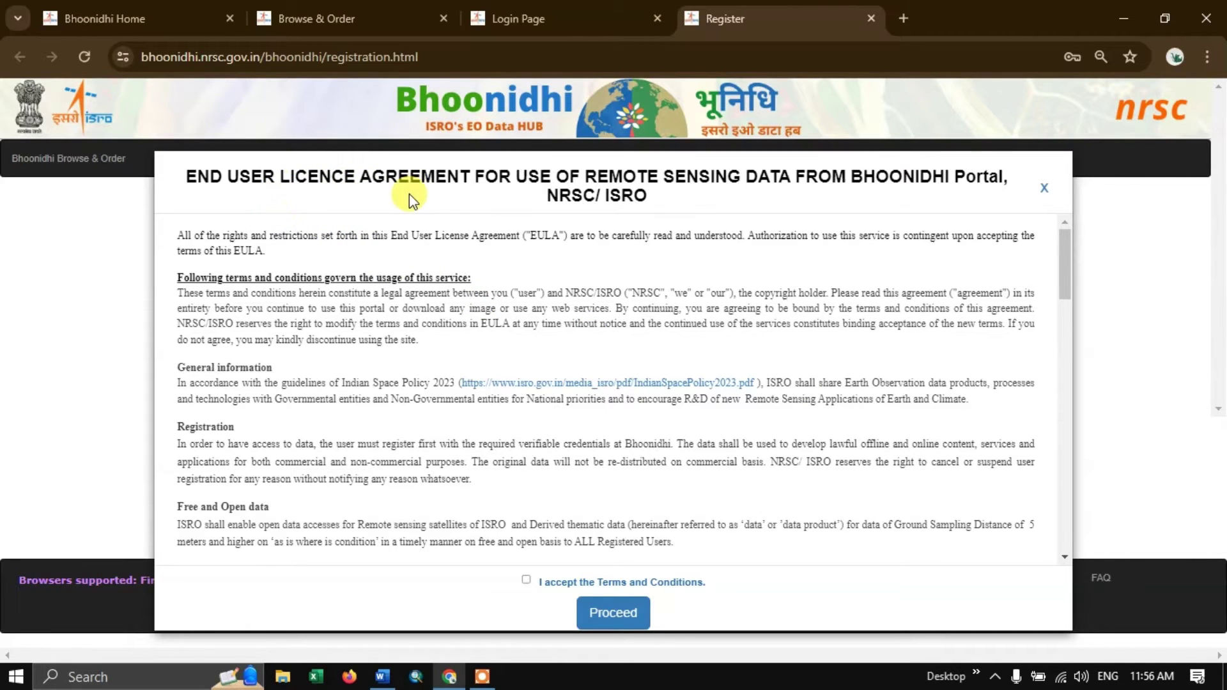
scroll(578, 311, down, 10)
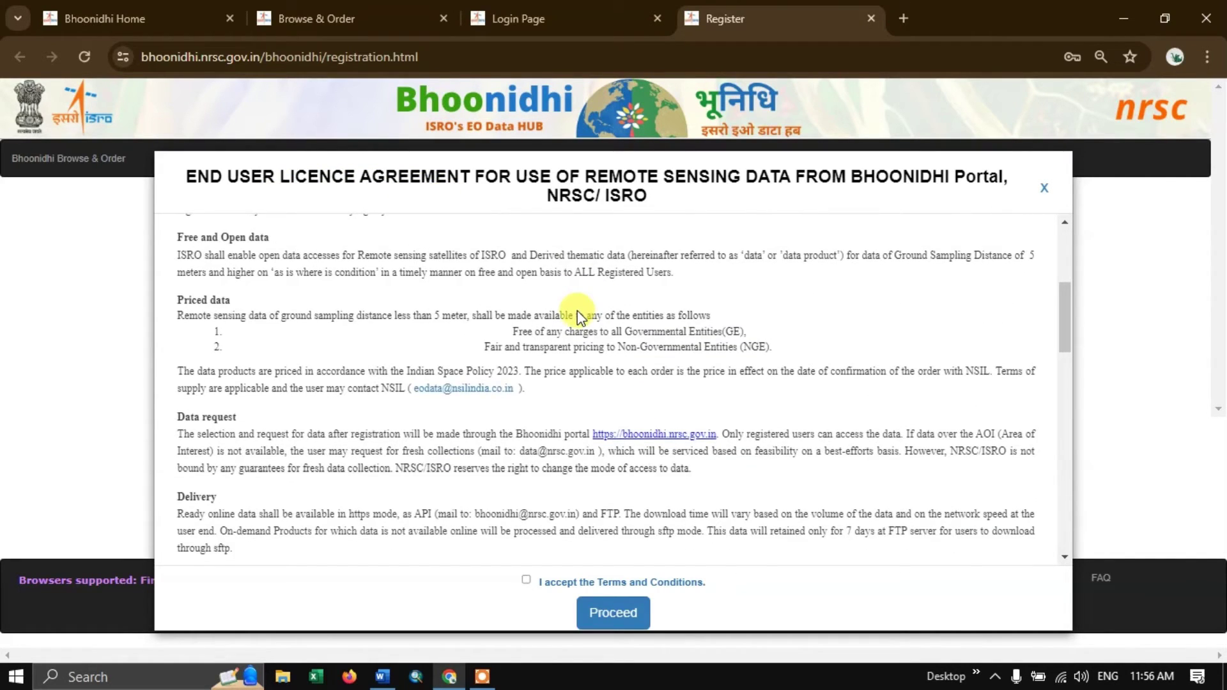
scroll(577, 311, down, 5)
click(526, 580)
scroll(622, 555, down, 3)
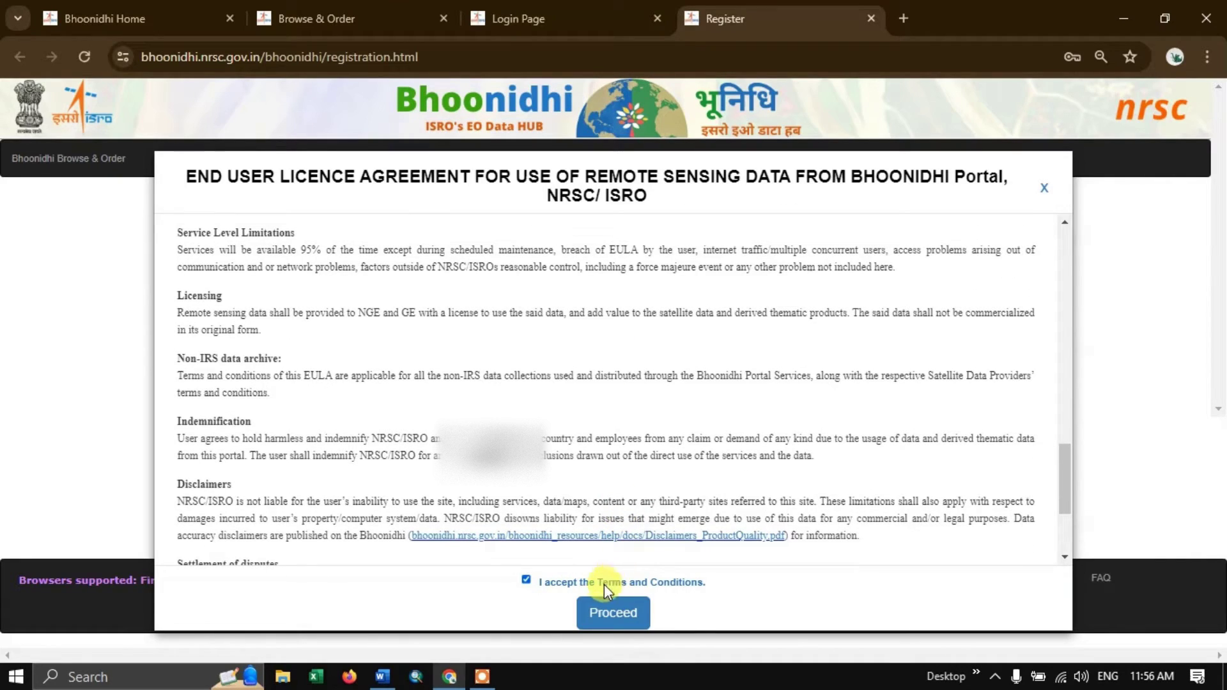
click(613, 615)
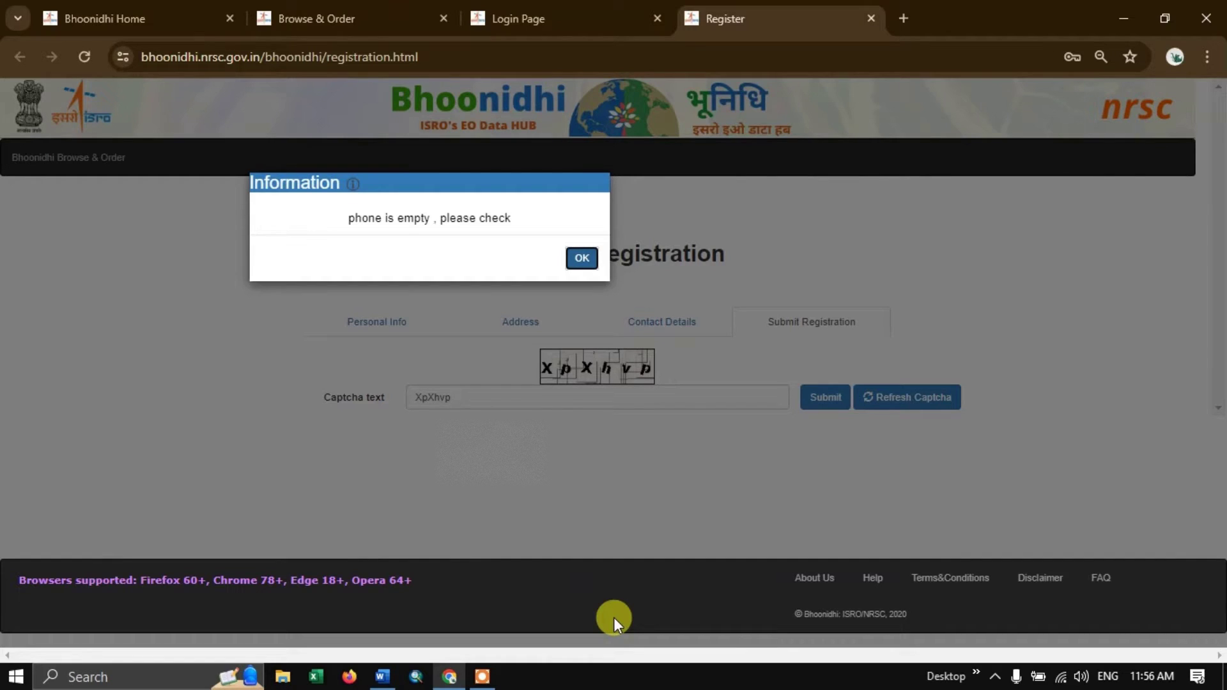
click(581, 259)
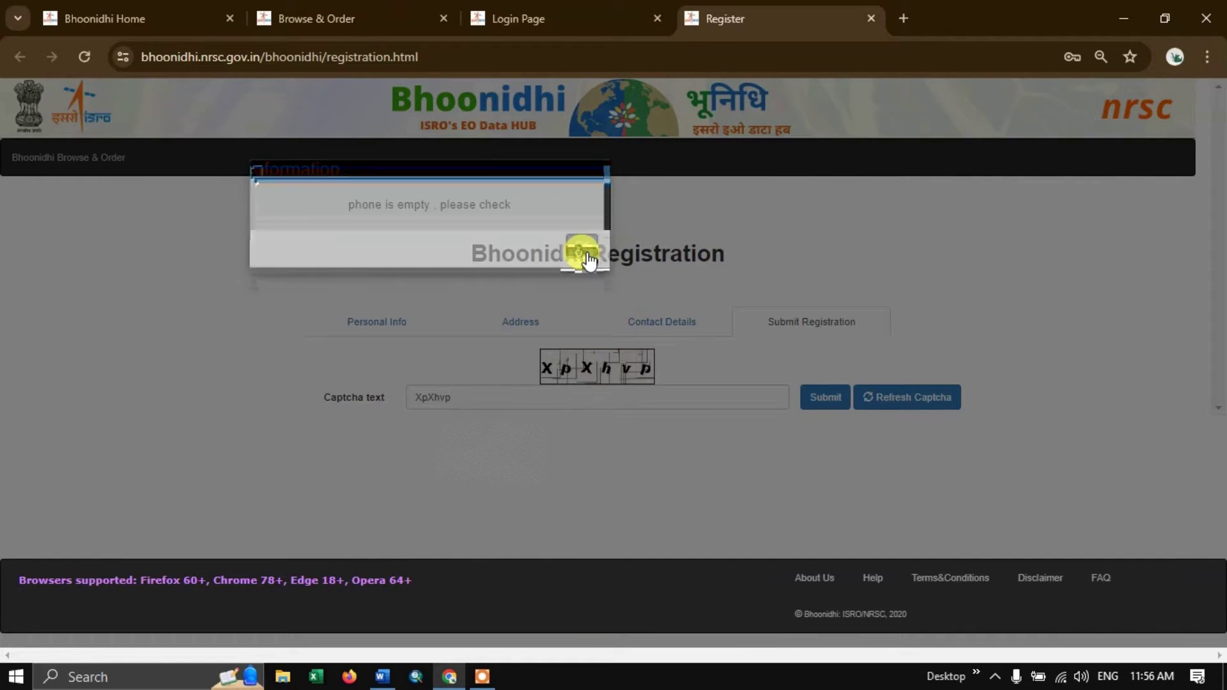
Copy the mobile number into the Phone field, enter the captcha and resubmit.
click(653, 323)
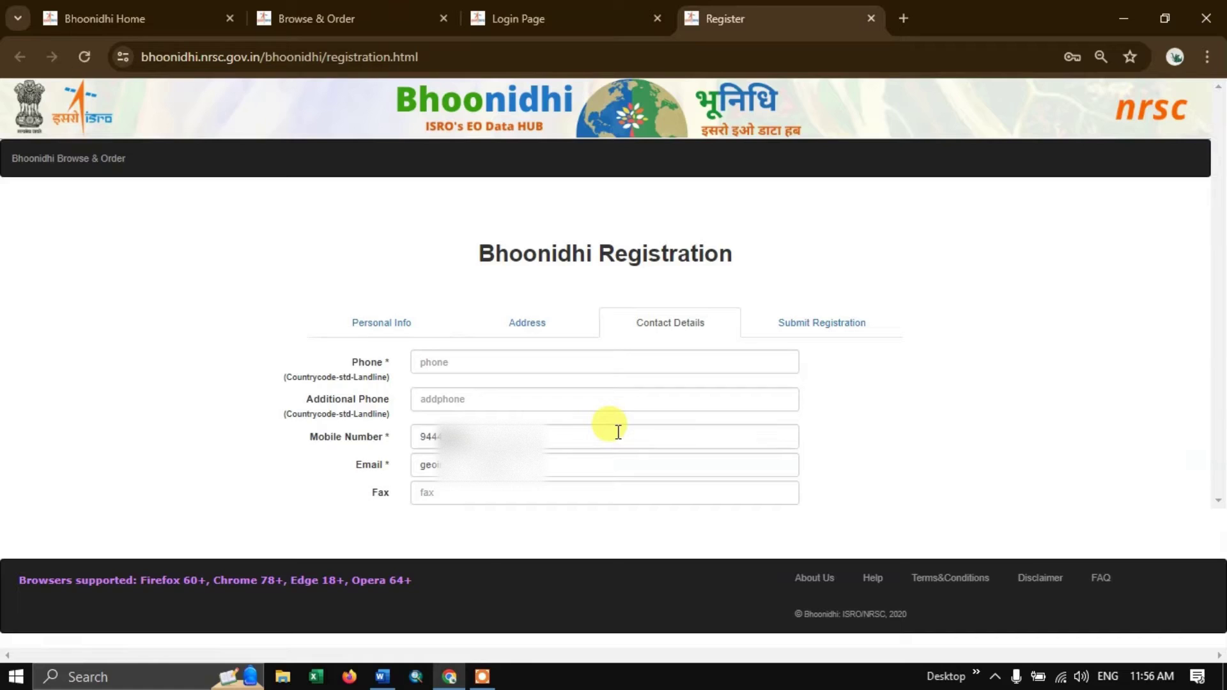
drag(618, 432, 418, 443)
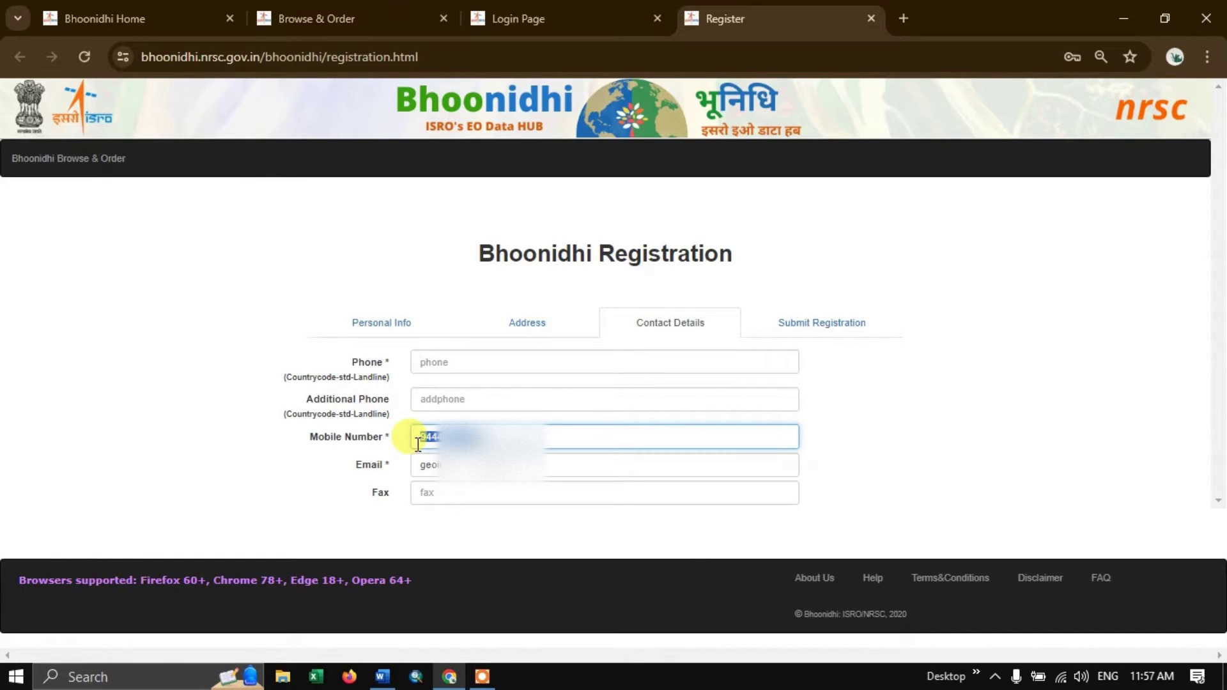
click(441, 369)
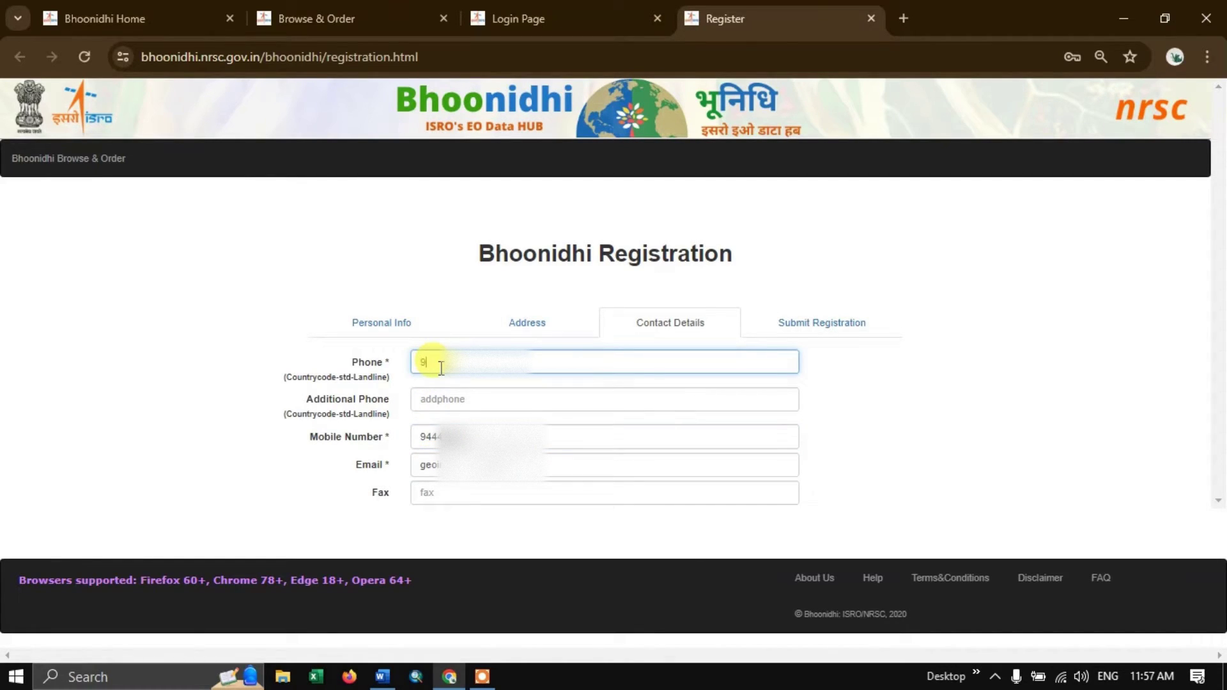
key(ctrl+v)
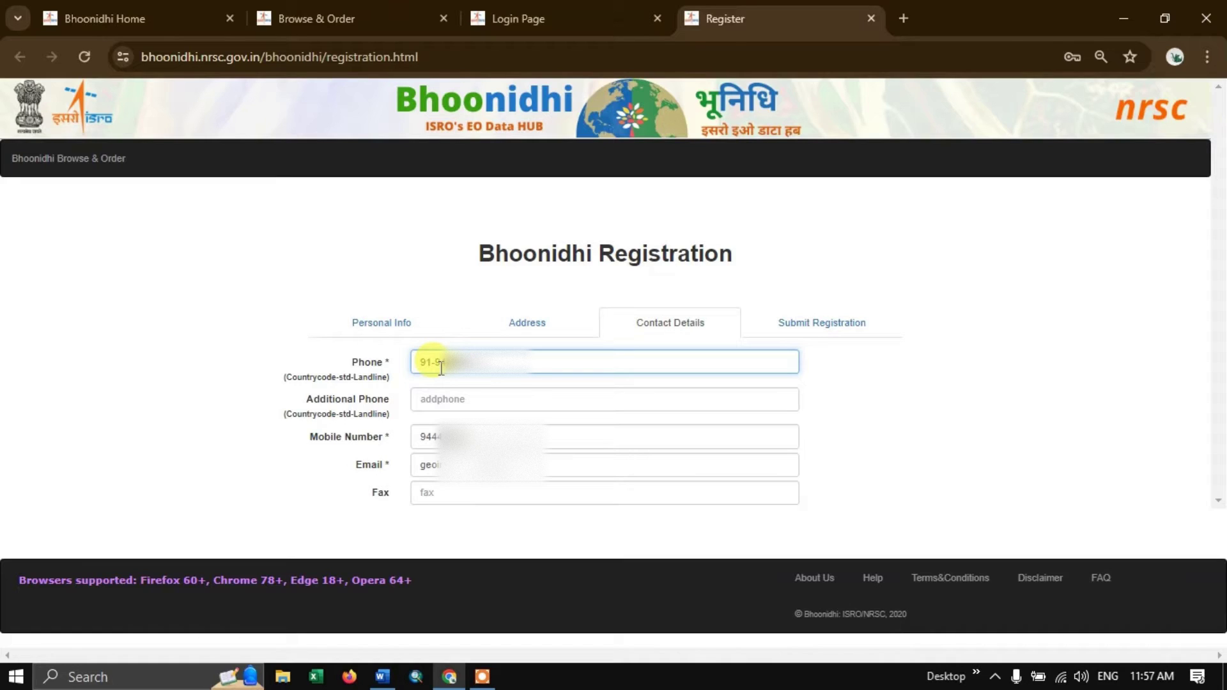
click(824, 325)
text(XpXhvp)
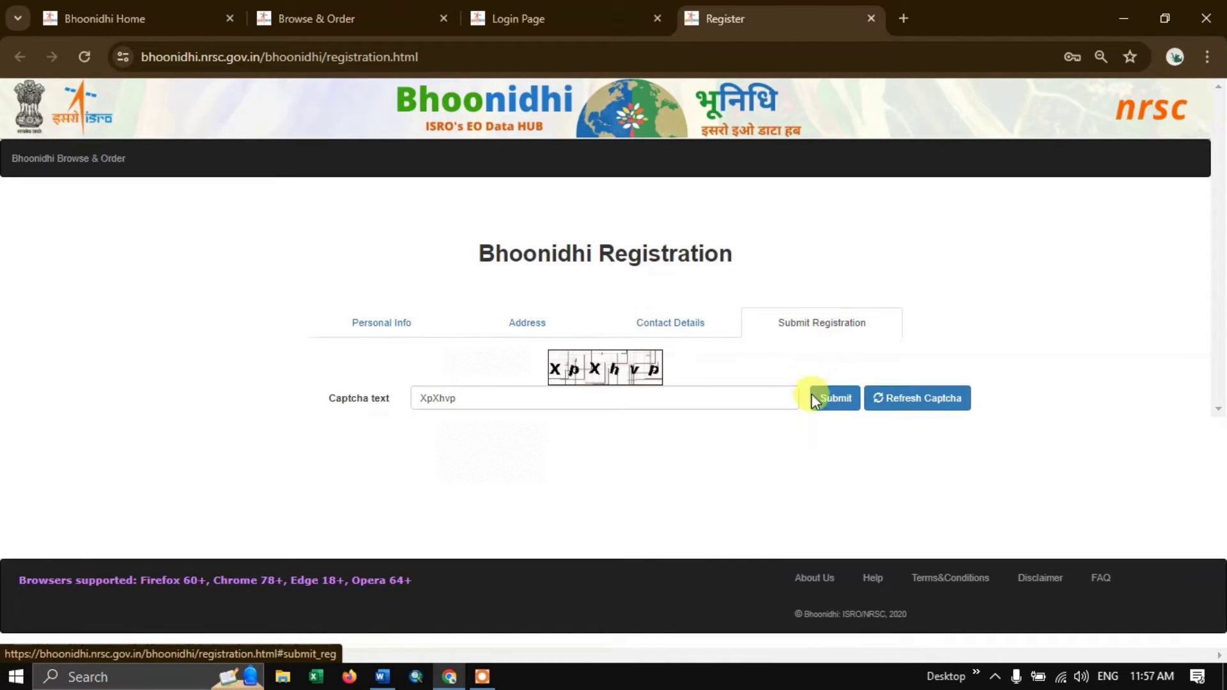
click(845, 401)
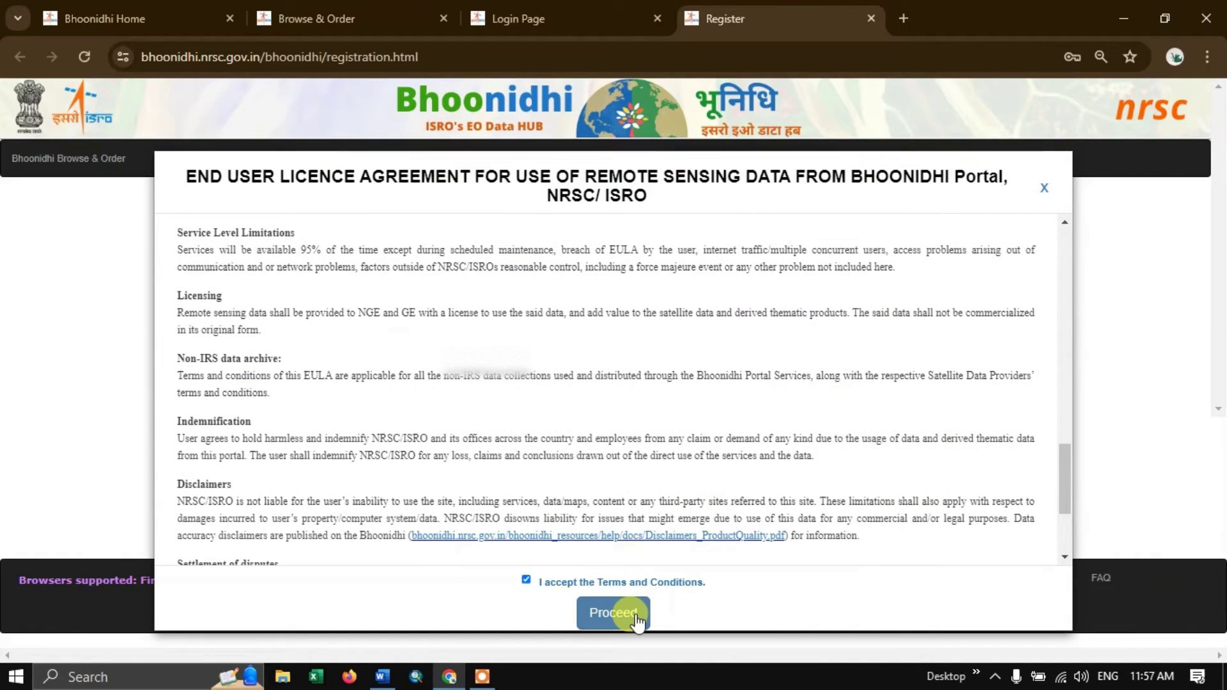
Proceed past the licence agreement and acknowledge the registration confirmation.
click(637, 617)
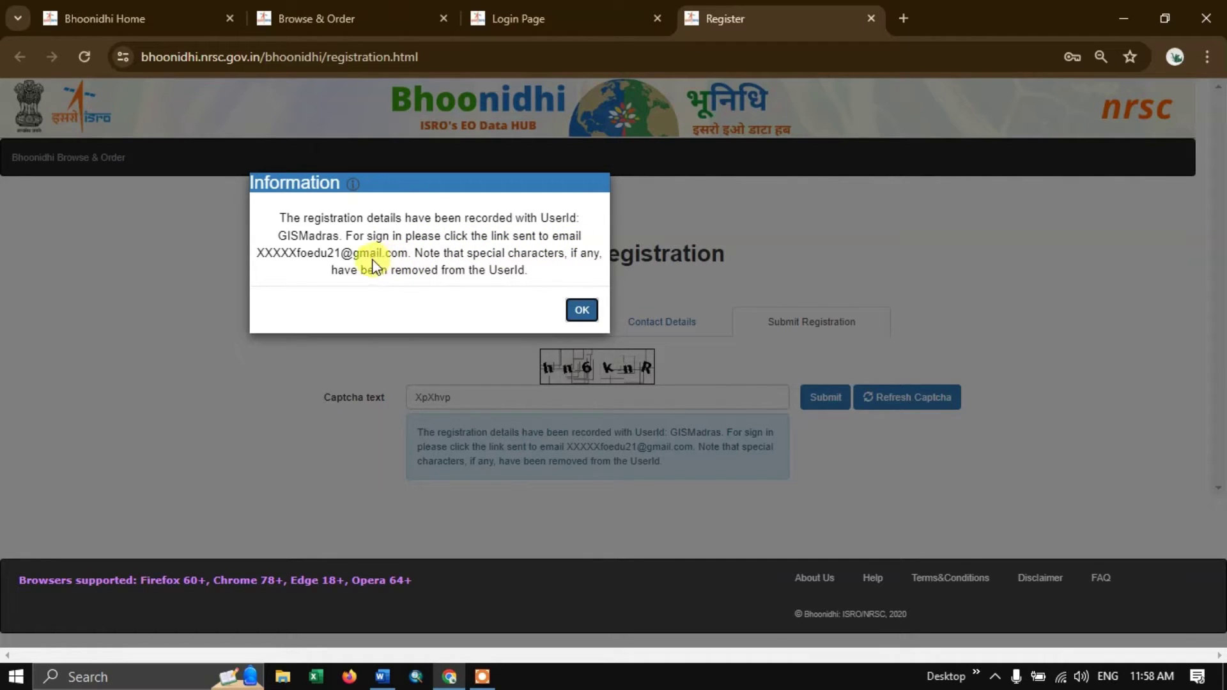
click(579, 311)
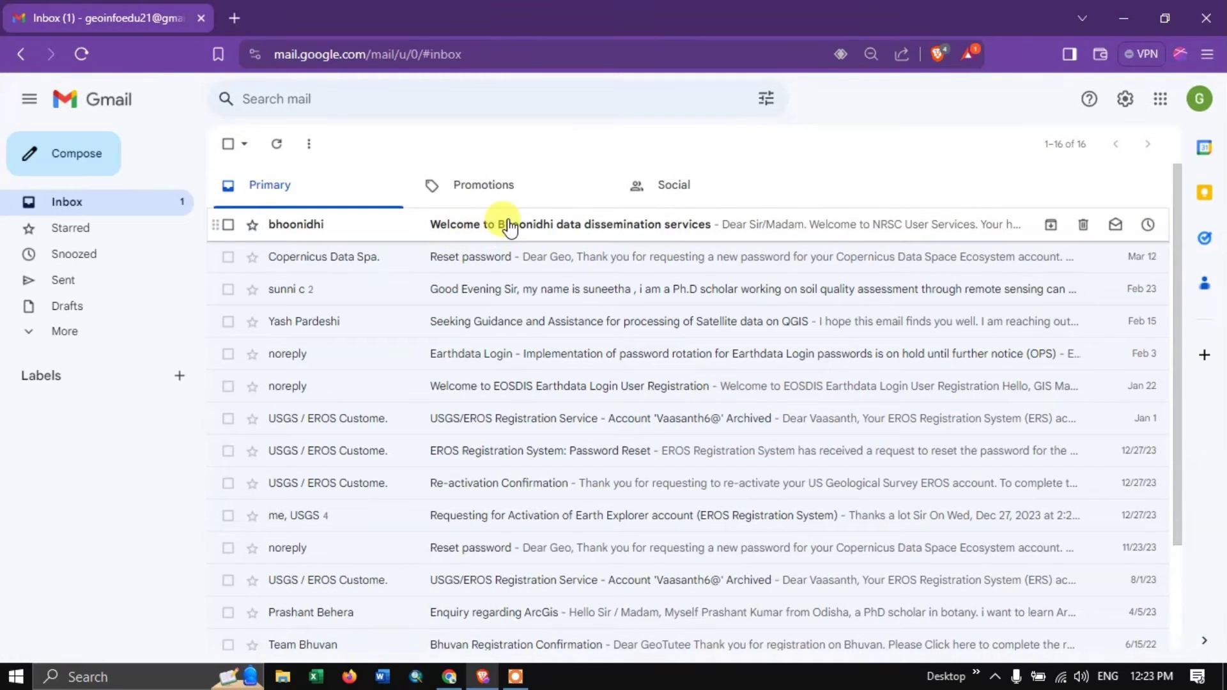
Copy the user id from the Bhoonidhi welcome e-mail and validate the account through its link.
click(561, 230)
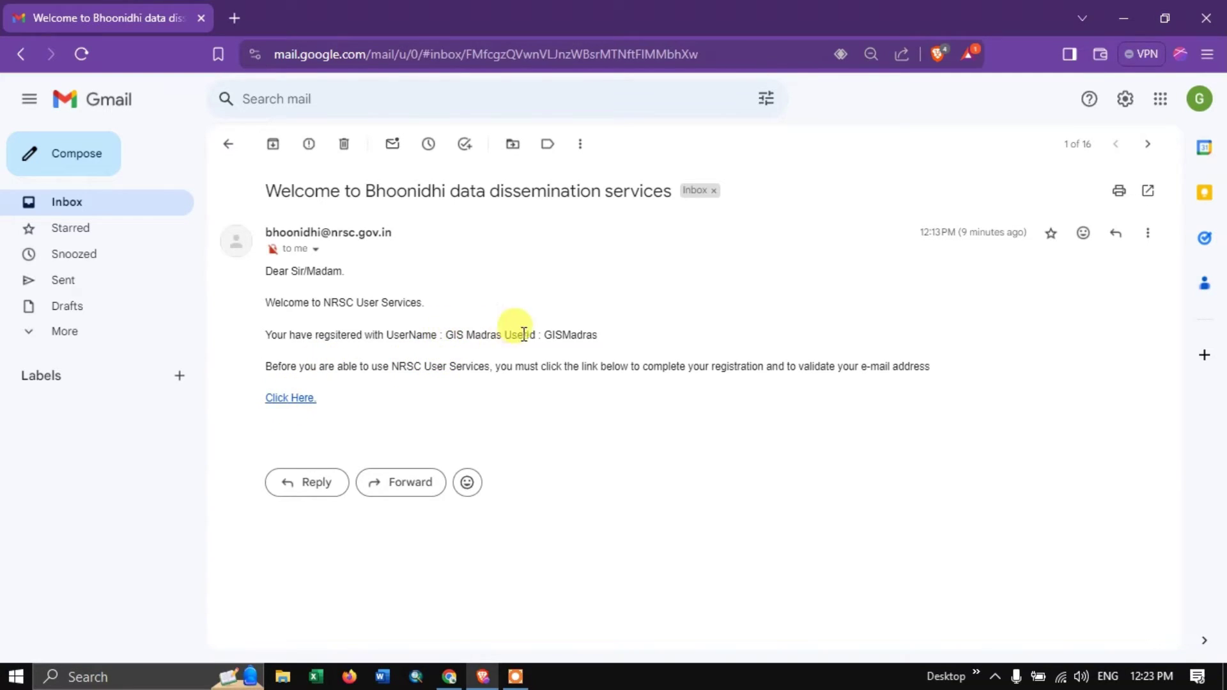
drag(545, 335, 602, 343)
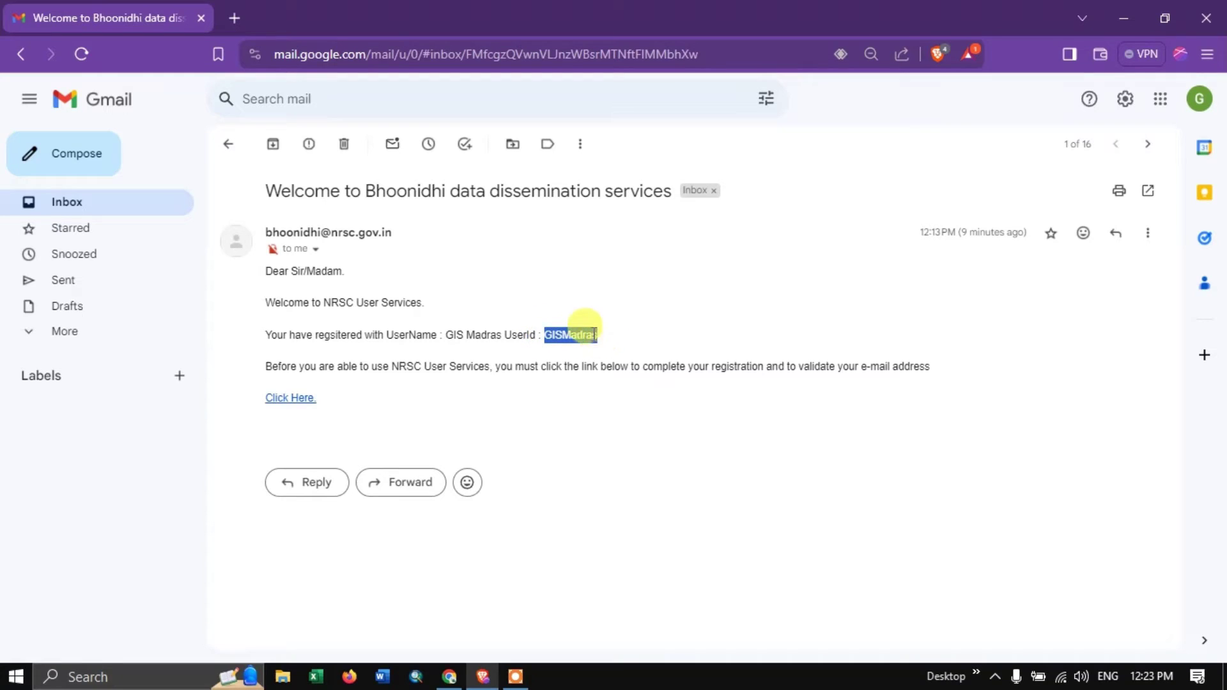
right_click(601, 340)
click(598, 344)
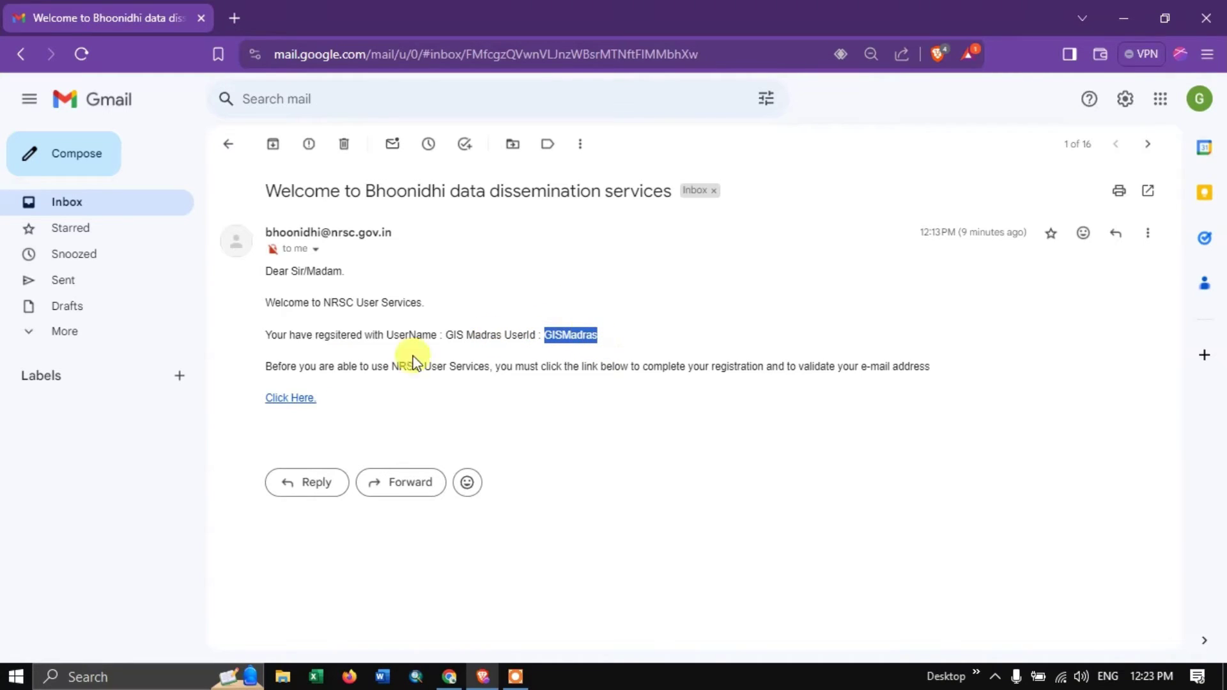
click(287, 398)
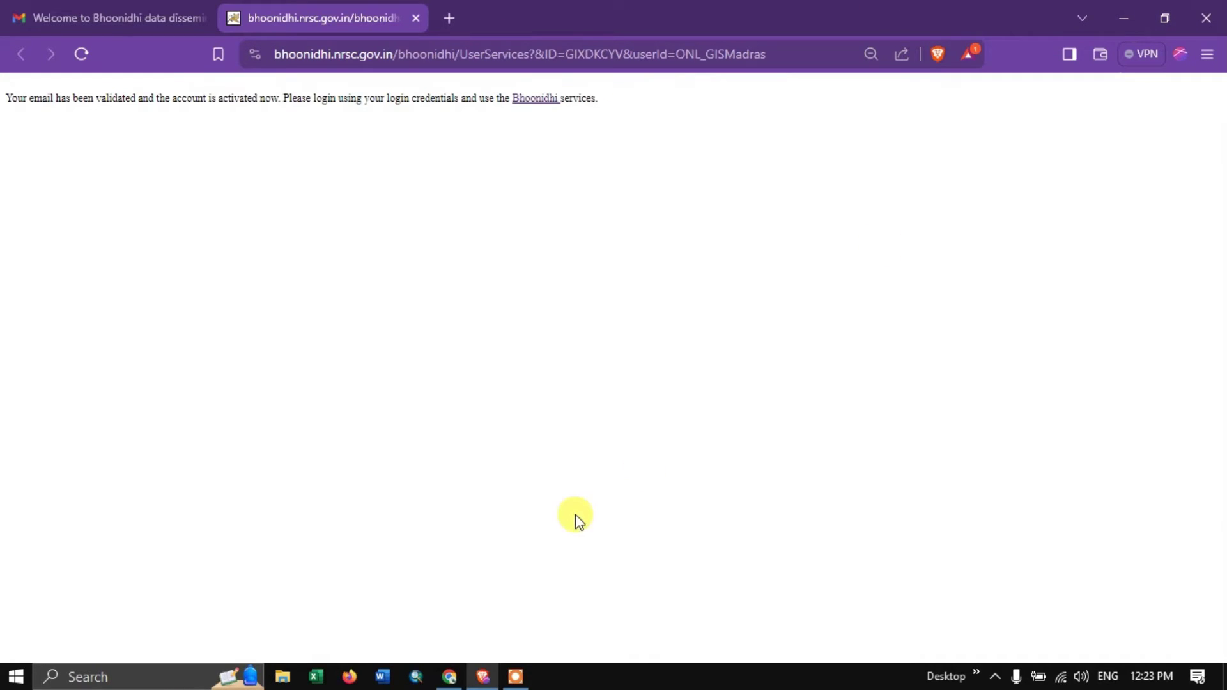
click(450, 677)
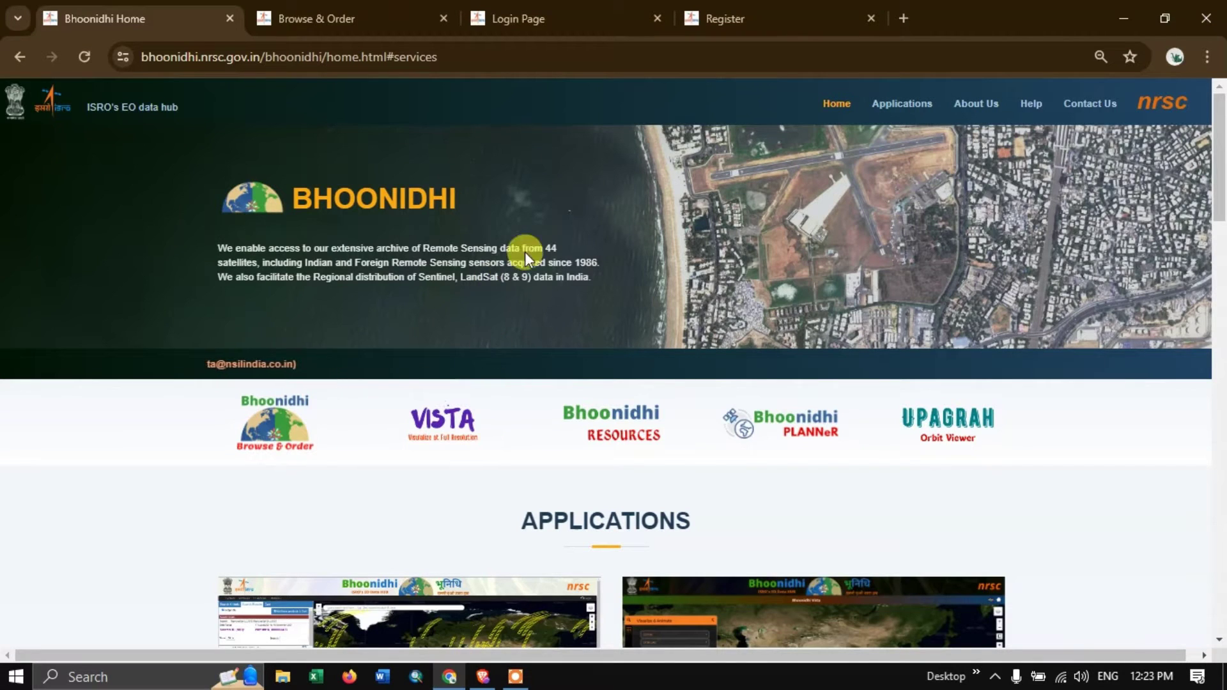
On the Browse & Order map tab, reset the page zoom to 100% and go to Login.
click(342, 7)
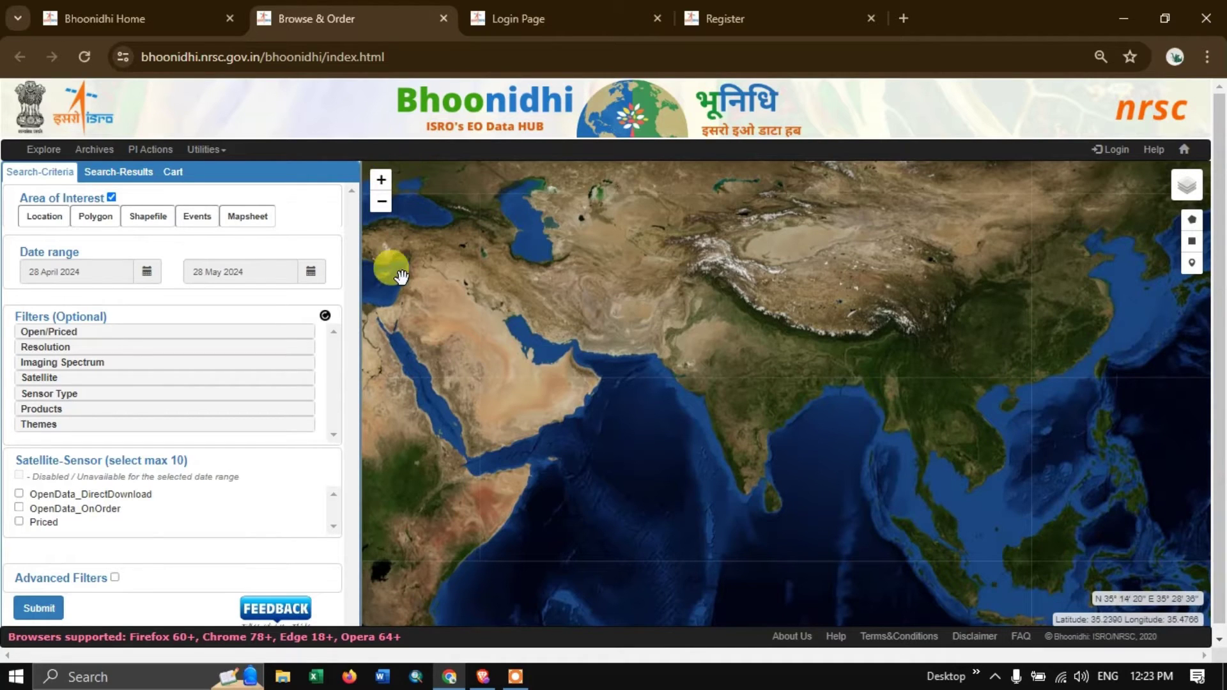
key(ctrl+plus)
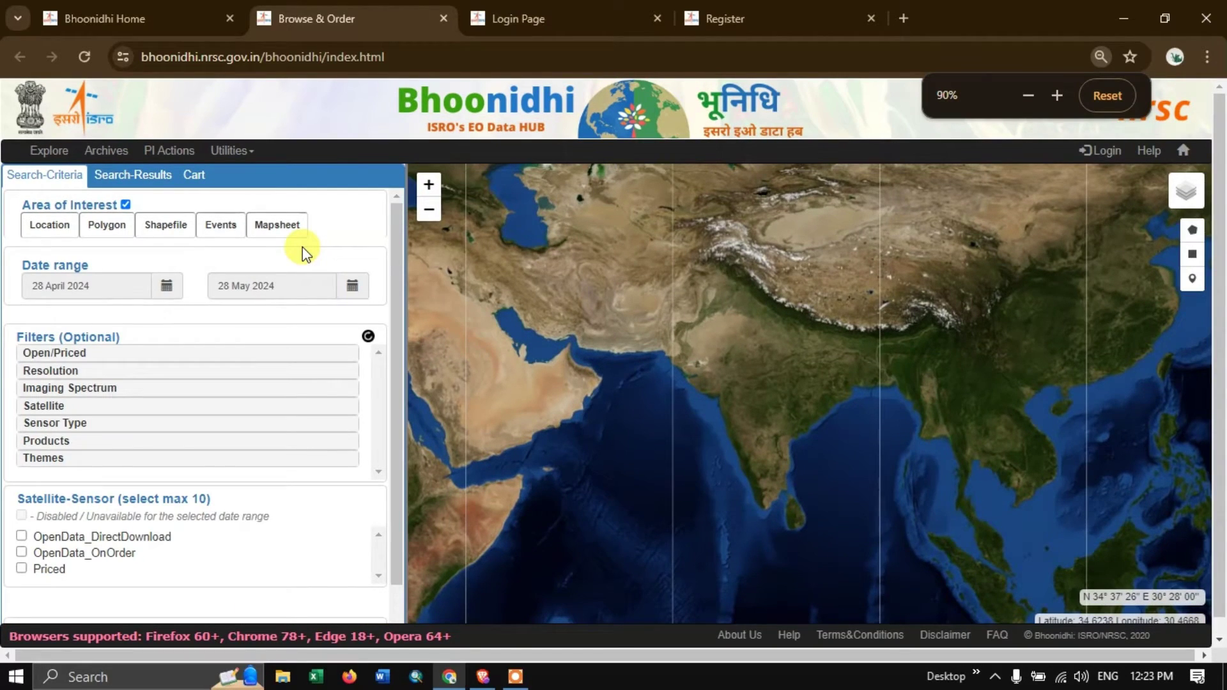
key(ctrl+plus)
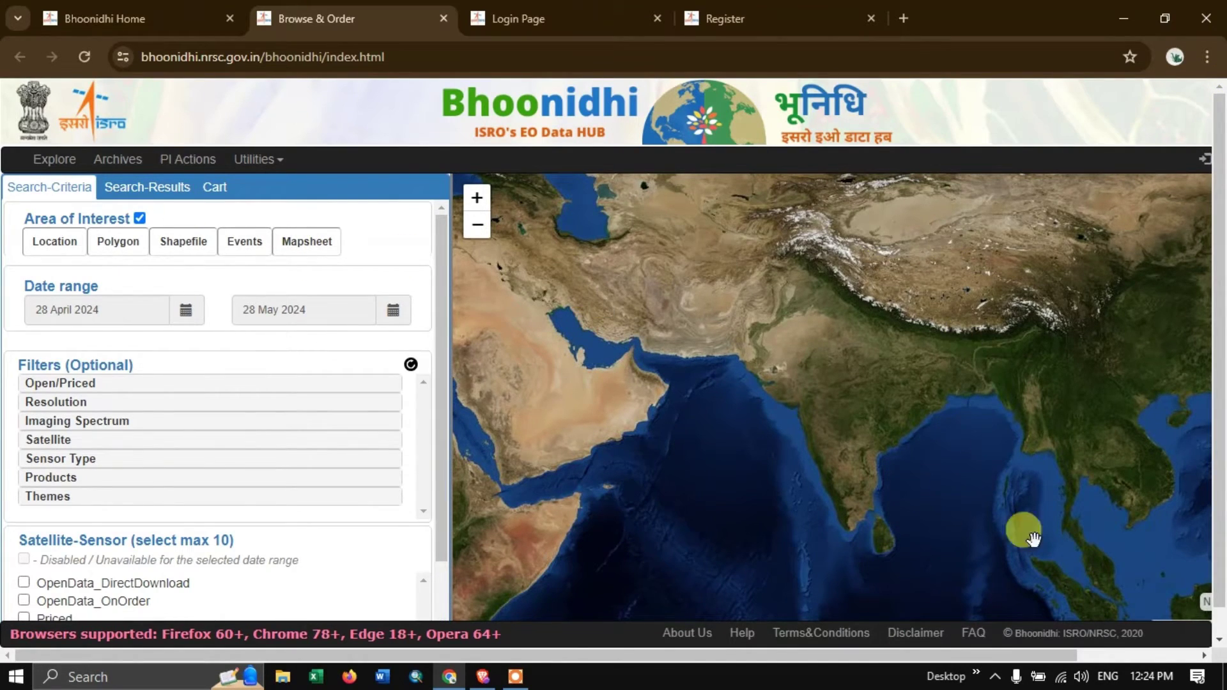
drag(915, 654, 1107, 661)
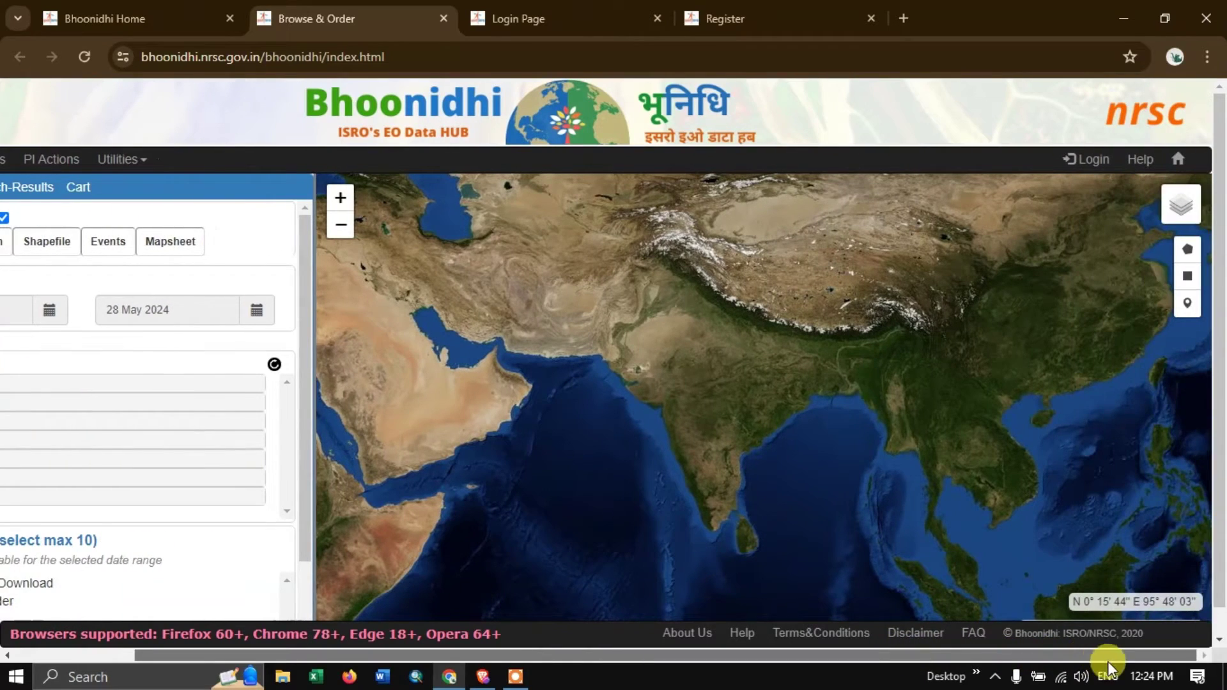
click(1097, 166)
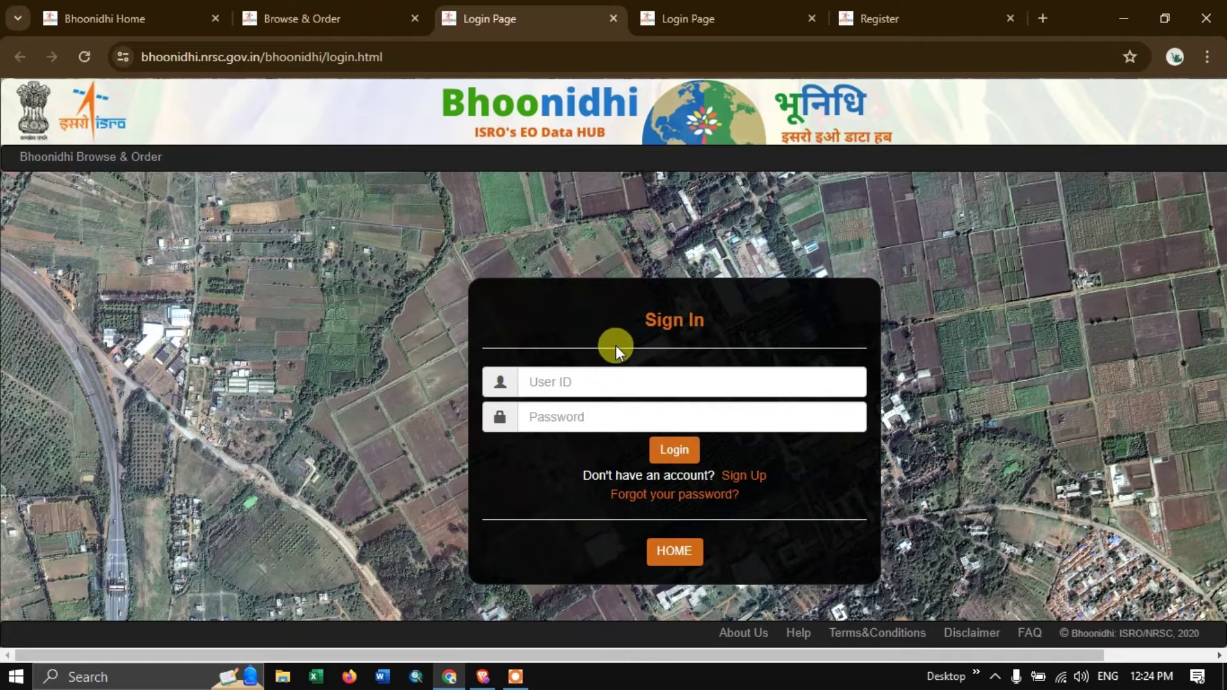
Log in by pasting the copied user ID and entering the account password.
click(600, 382)
key(ctrl+v)
click(578, 419)
text(•)
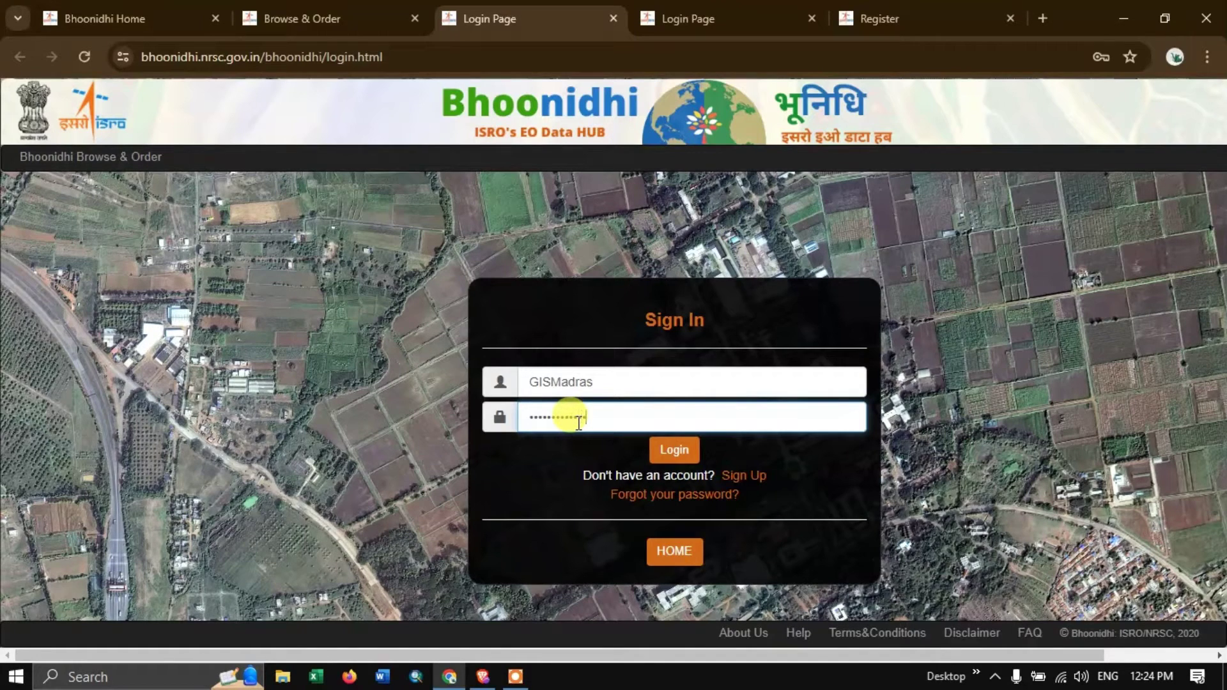
click(671, 450)
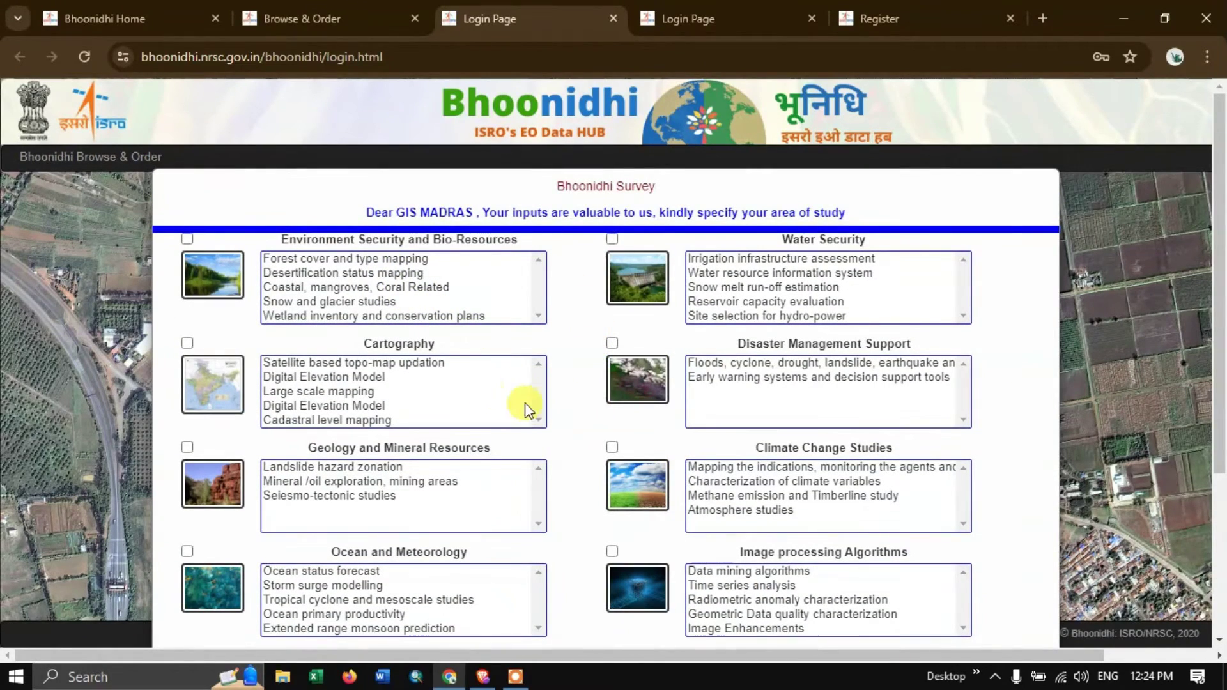
Tick Urban, Rural Development, Water Security, Disaster Management Support and Climate Change Studies, then submit the survey.
scroll(772, 477, down, 3)
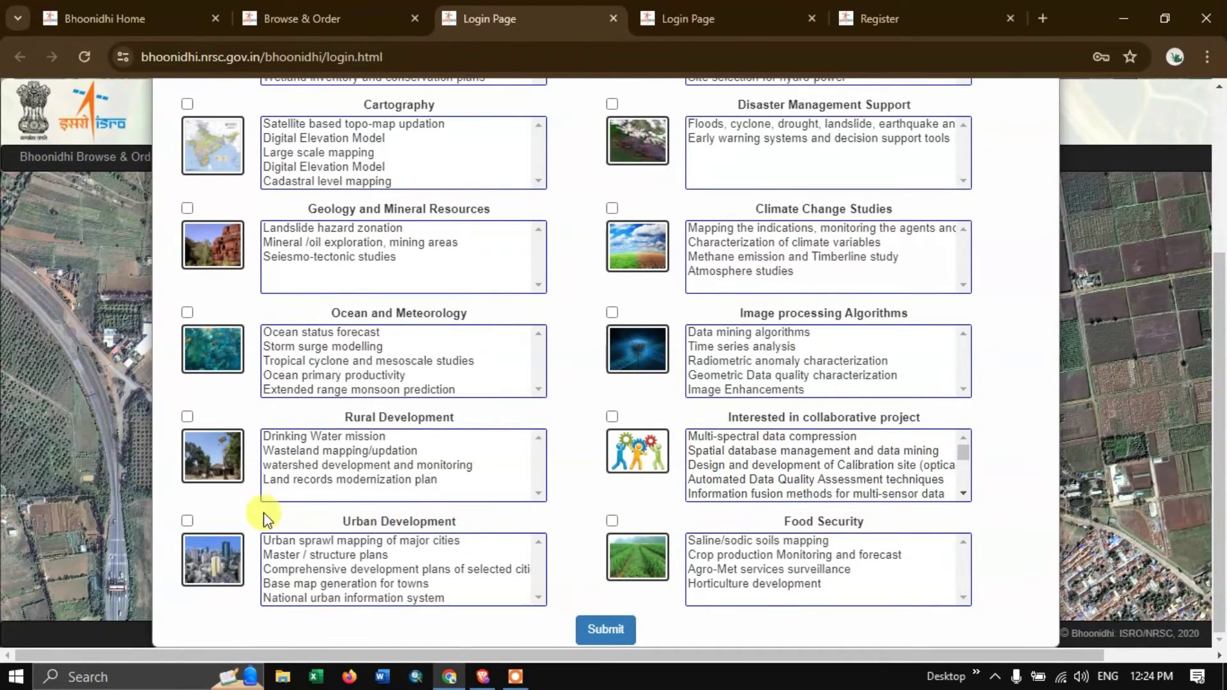
click(186, 521)
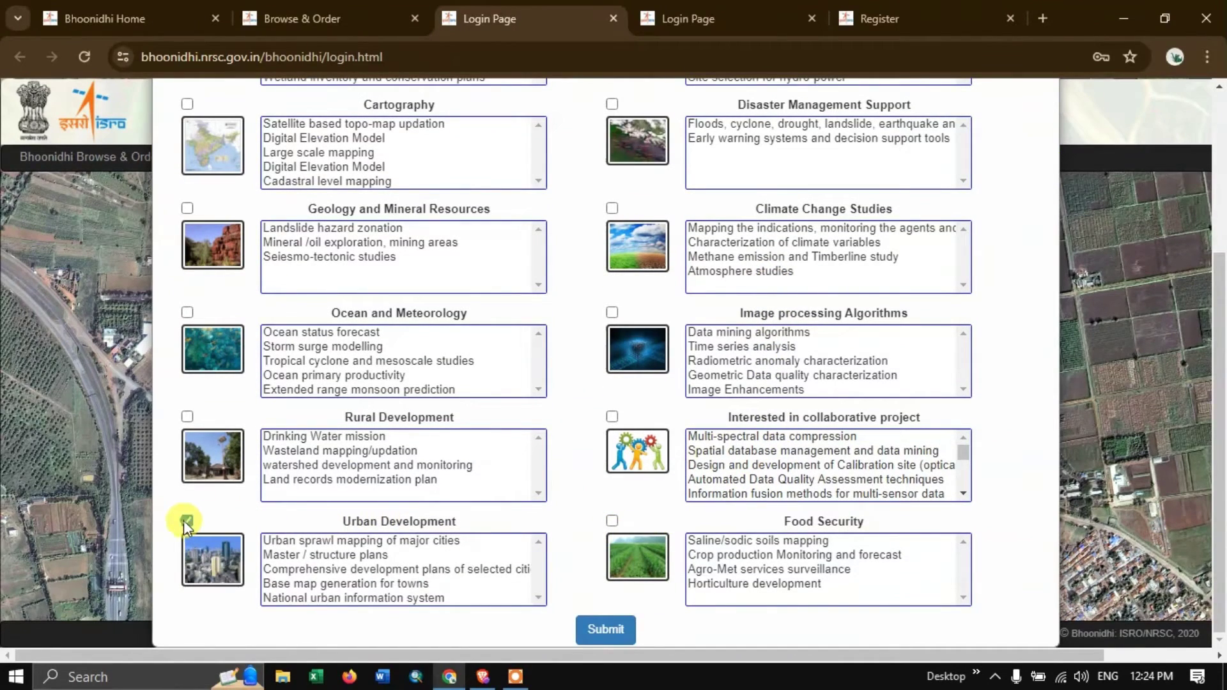
click(187, 418)
scroll(258, 352, up, 3)
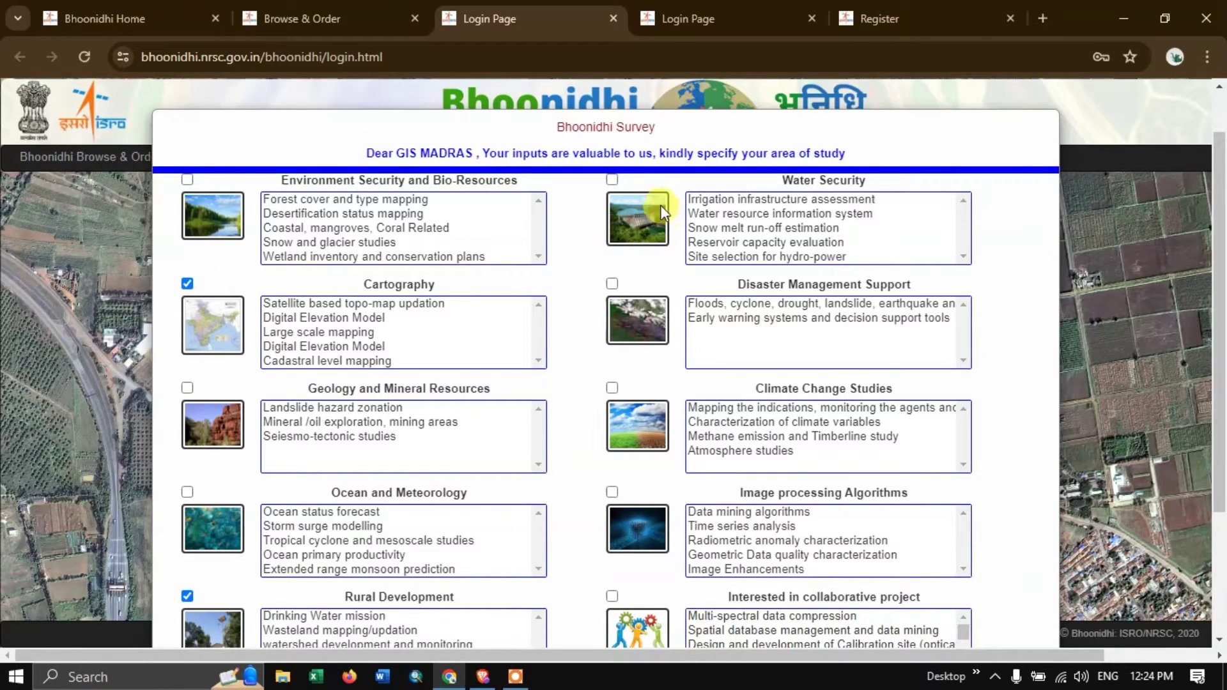
click(611, 179)
click(613, 283)
click(612, 388)
scroll(727, 433, down, 3)
scroll(727, 435, down, 2)
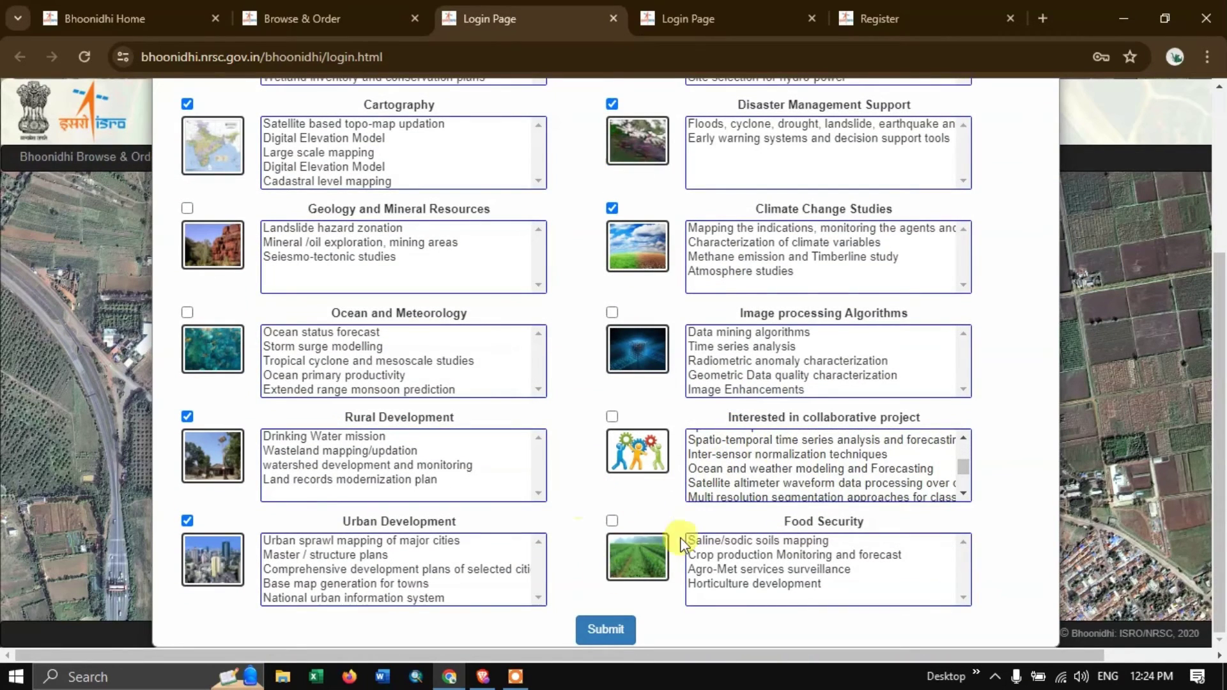
click(604, 630)
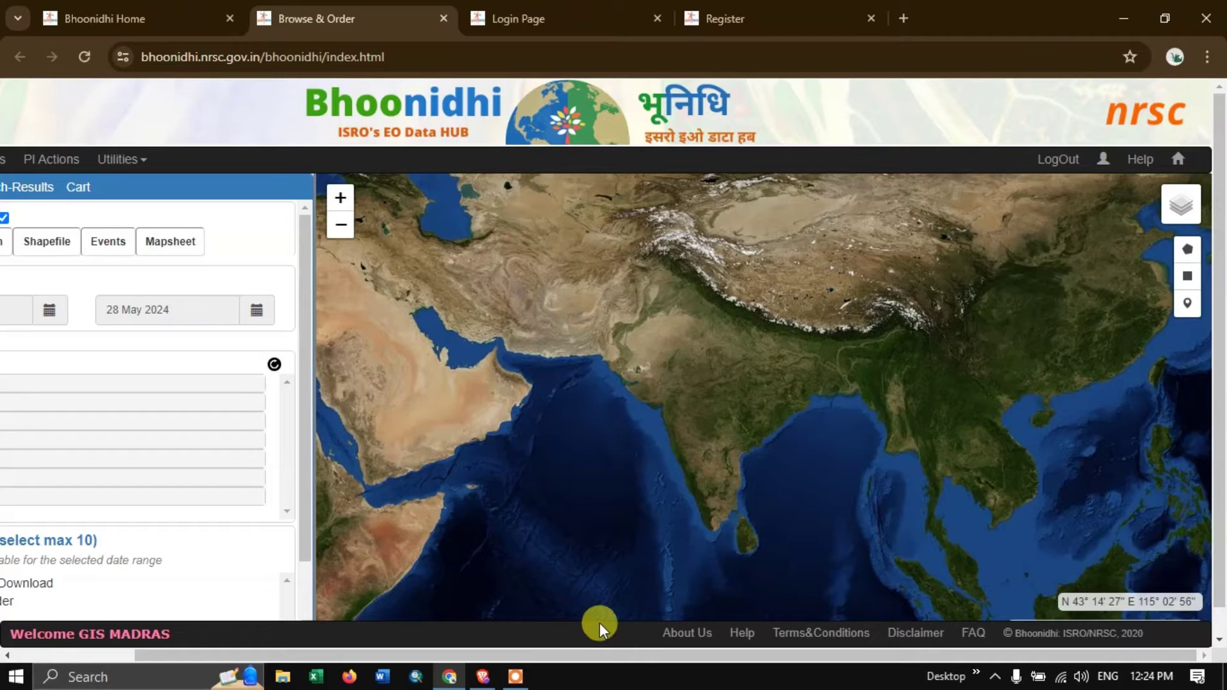
Scroll the page back left and show the Location form under Area of Interest, ready for a place name.
drag(1071, 659, 722, 653)
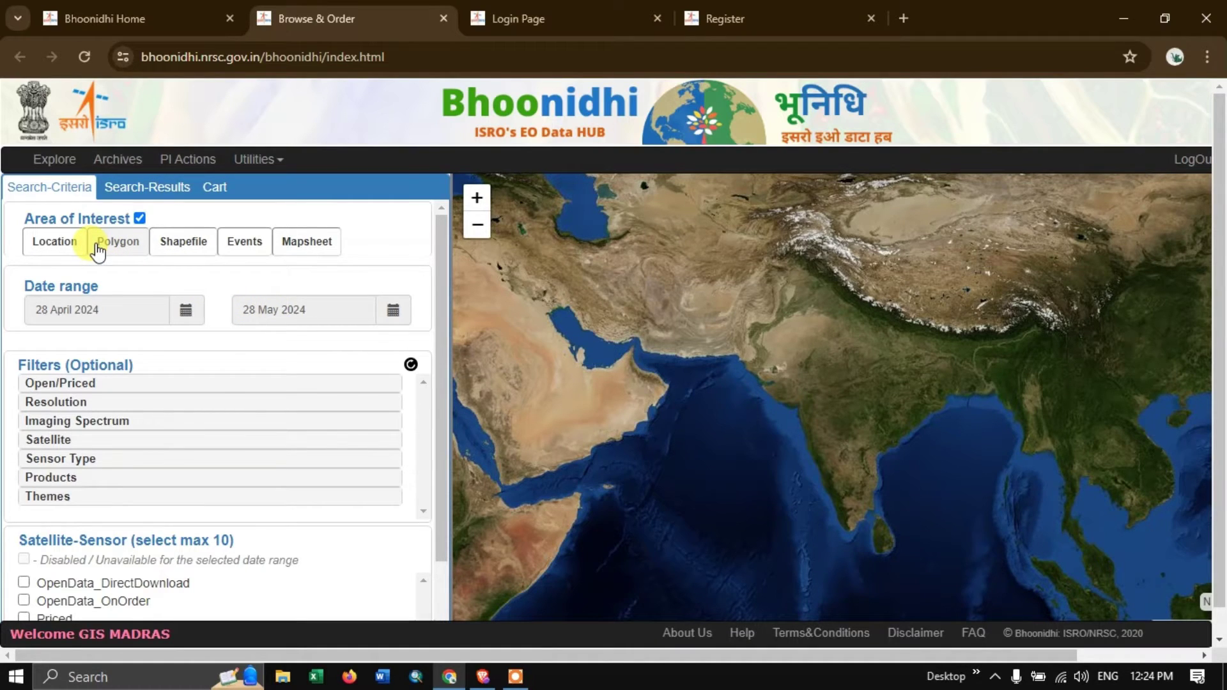
click(58, 243)
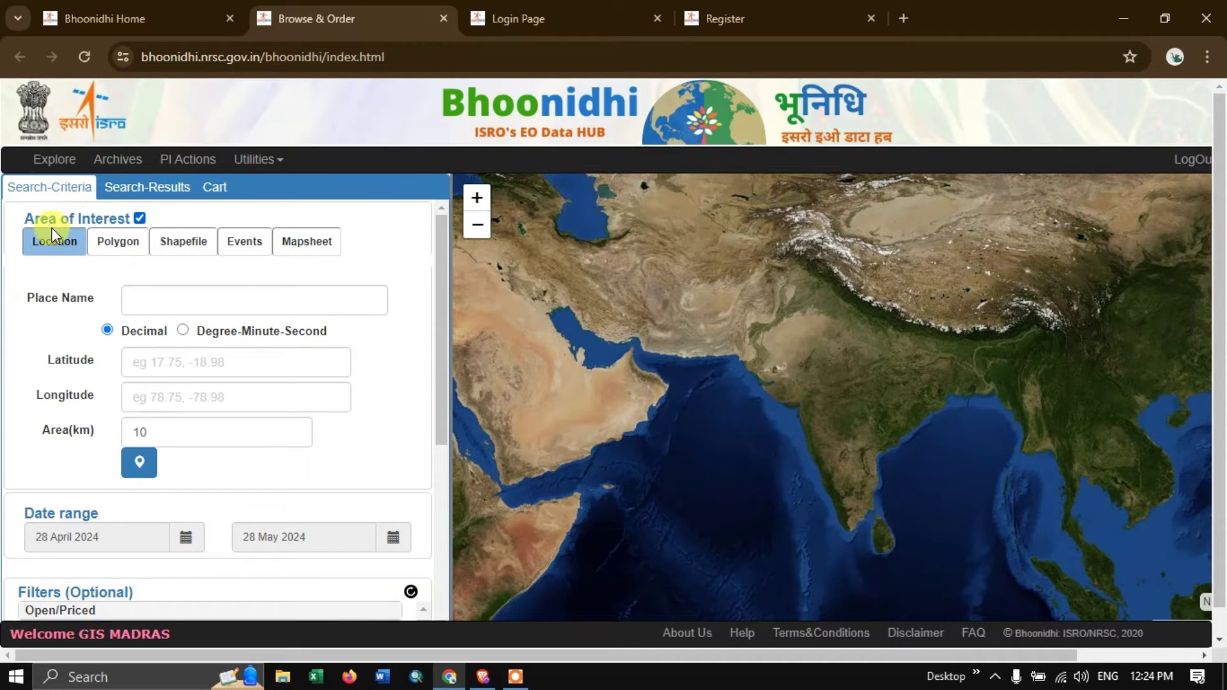
click(56, 243)
click(55, 242)
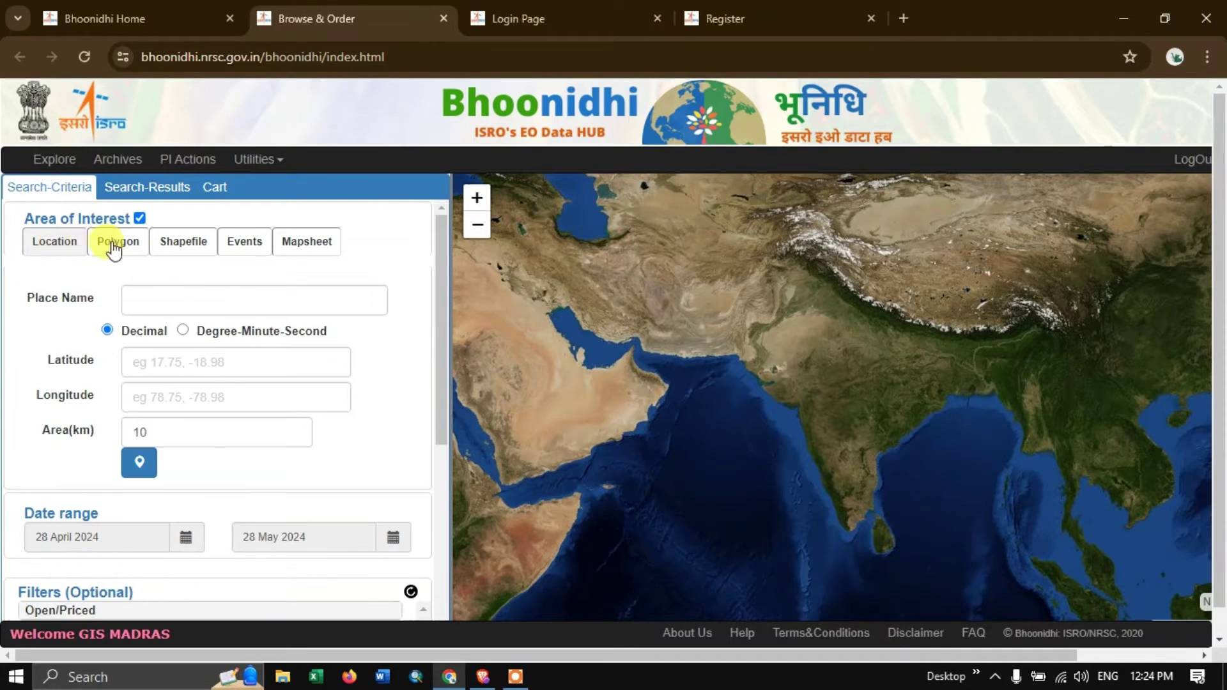
click(175, 300)
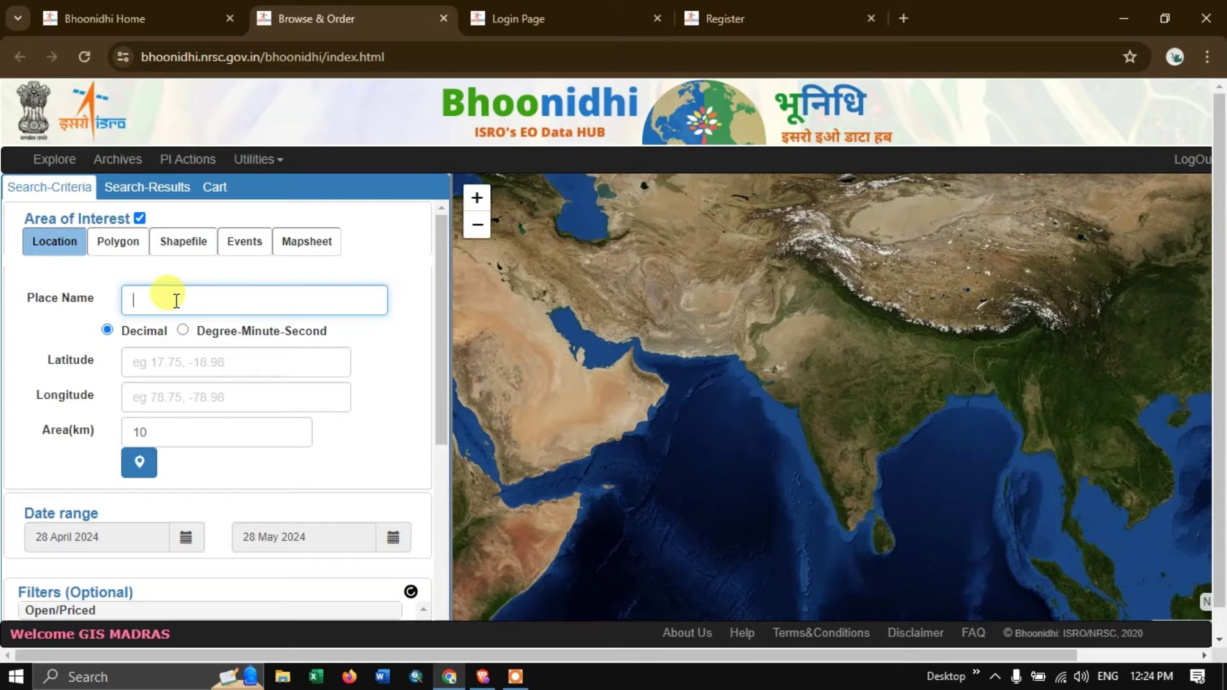
Search 'hyder', pick Hyderabad, Telangana and centre the area of interest on it.
text(hy)
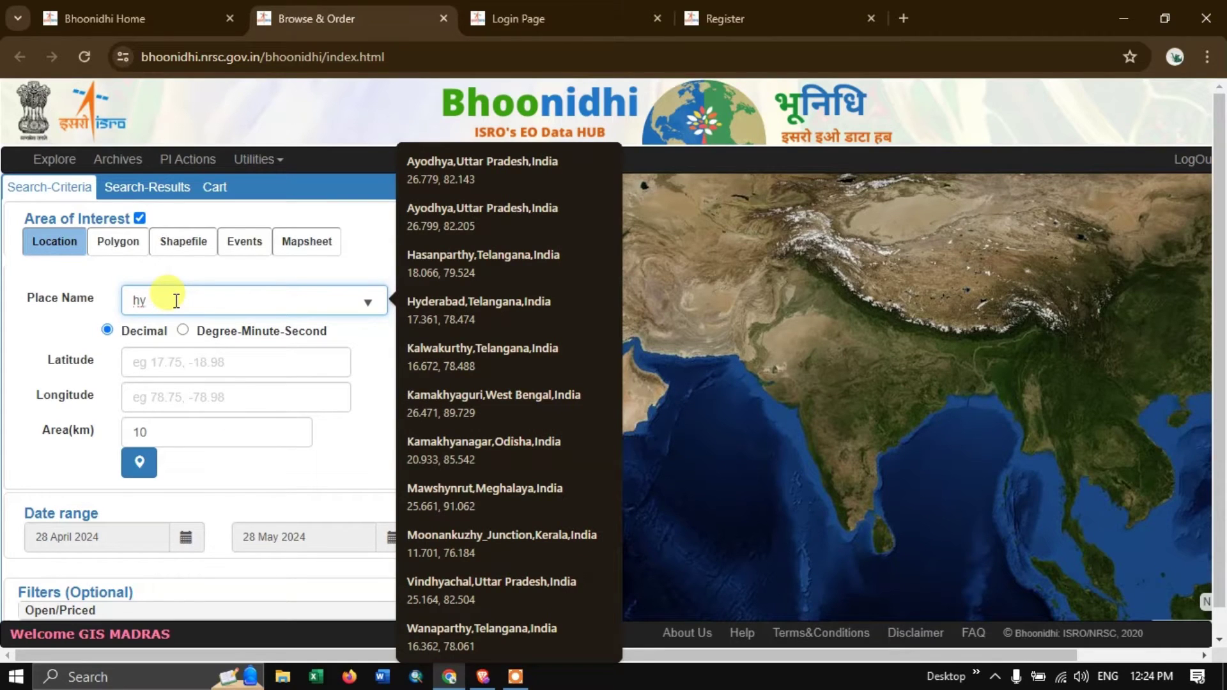
text(der)
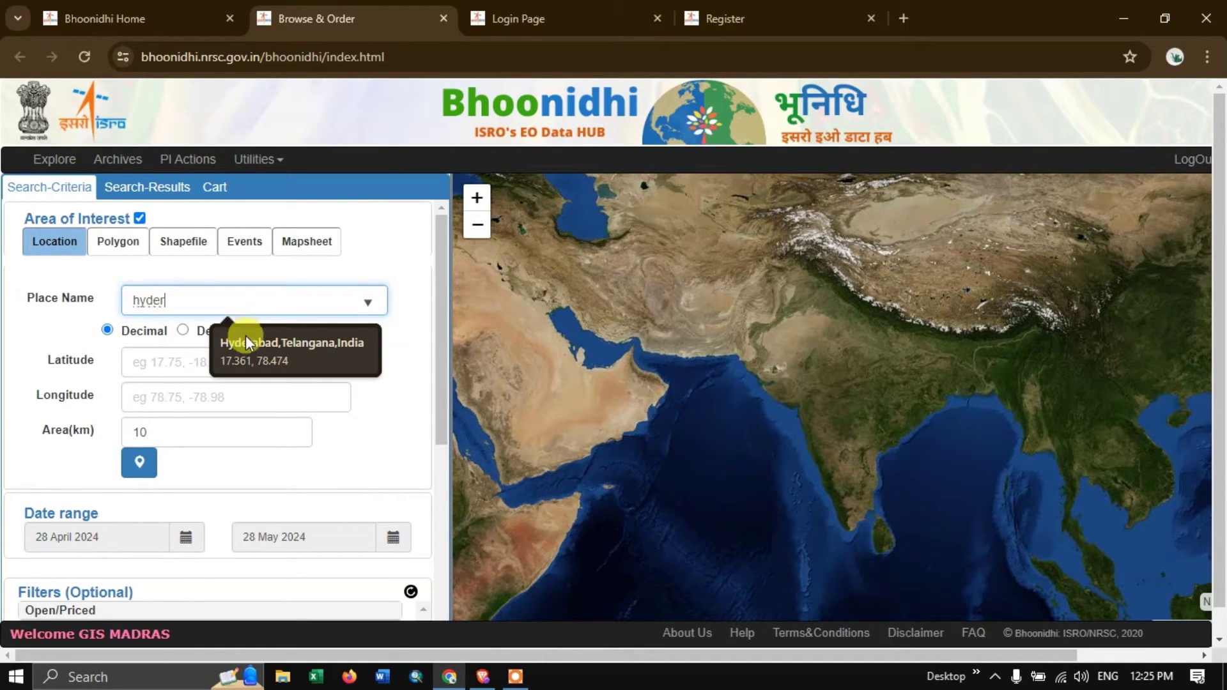
click(258, 351)
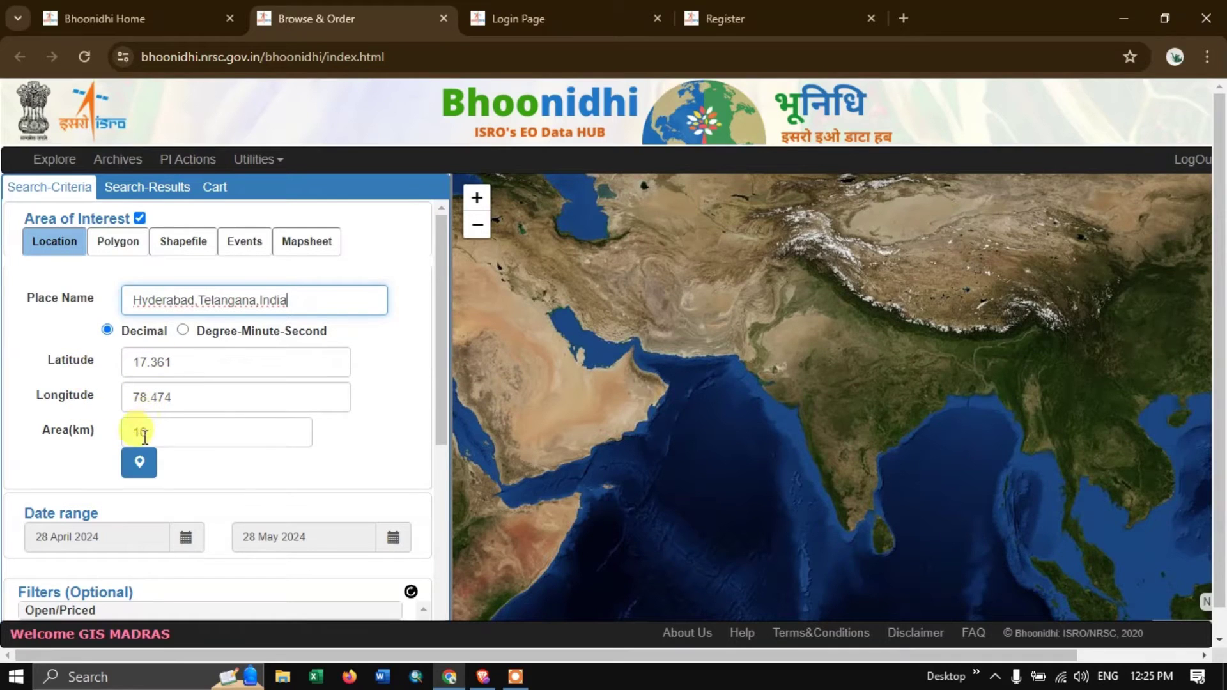
click(148, 470)
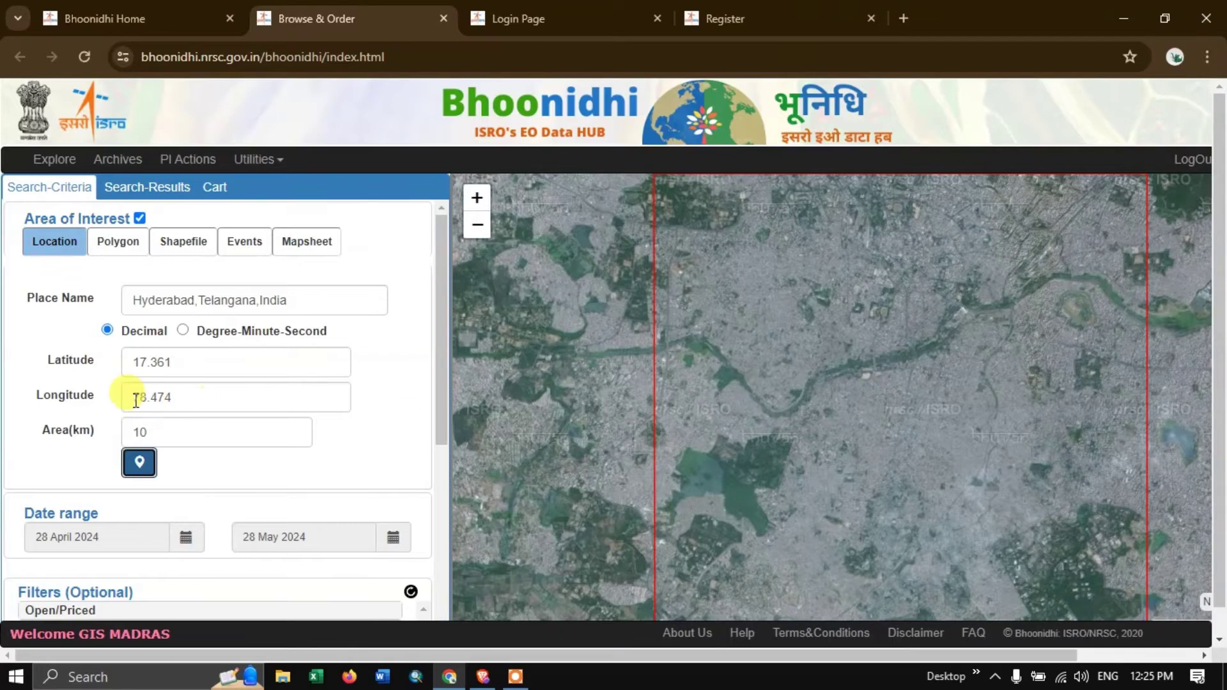
Redraw the area at 20 km, then back at 10 km, and show the shapefile area options.
double_click(142, 433)
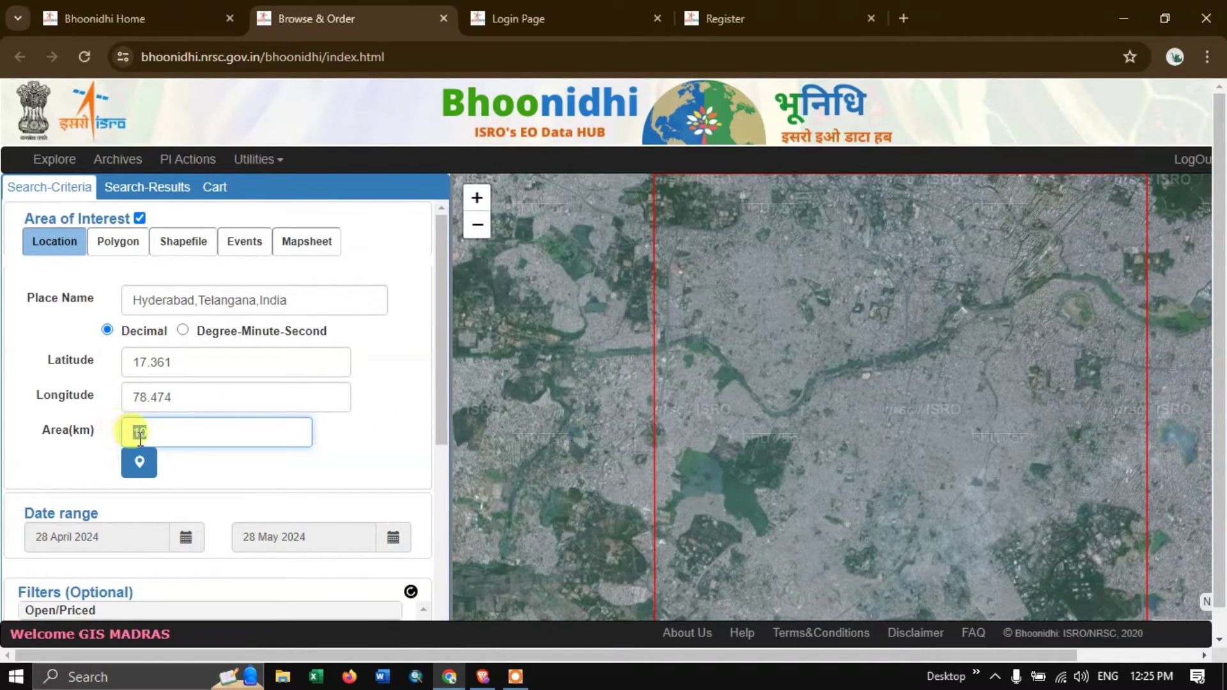
text(20)
click(140, 463)
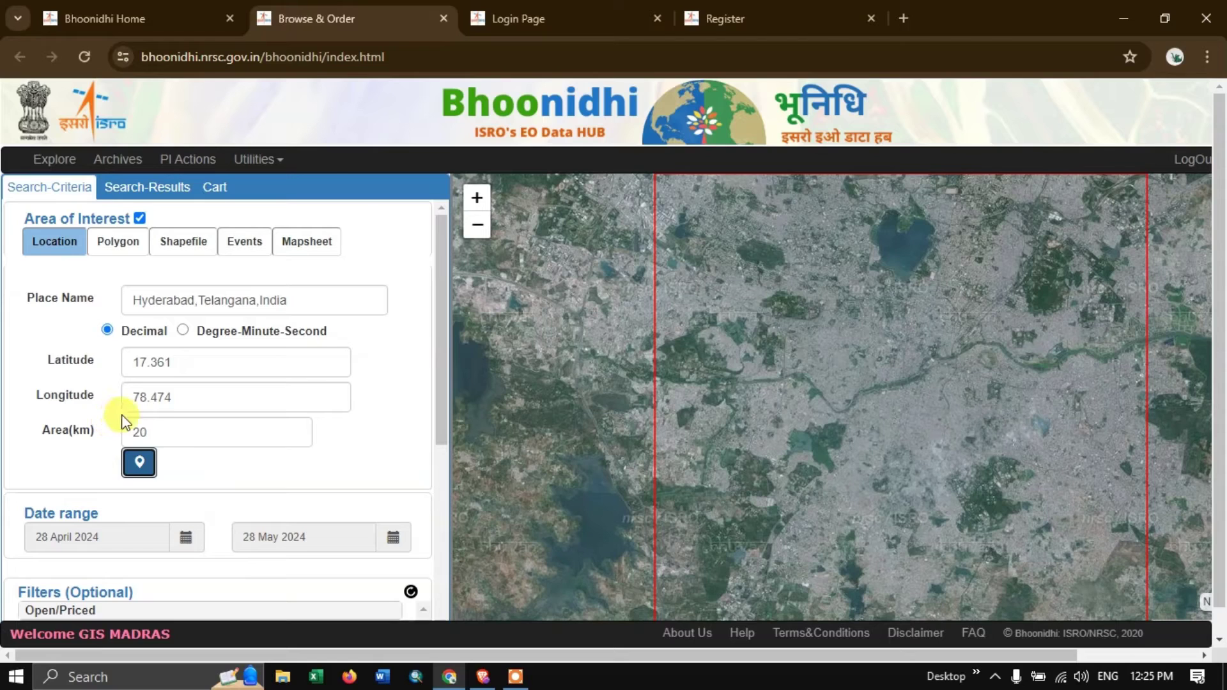
drag(160, 430, 123, 429)
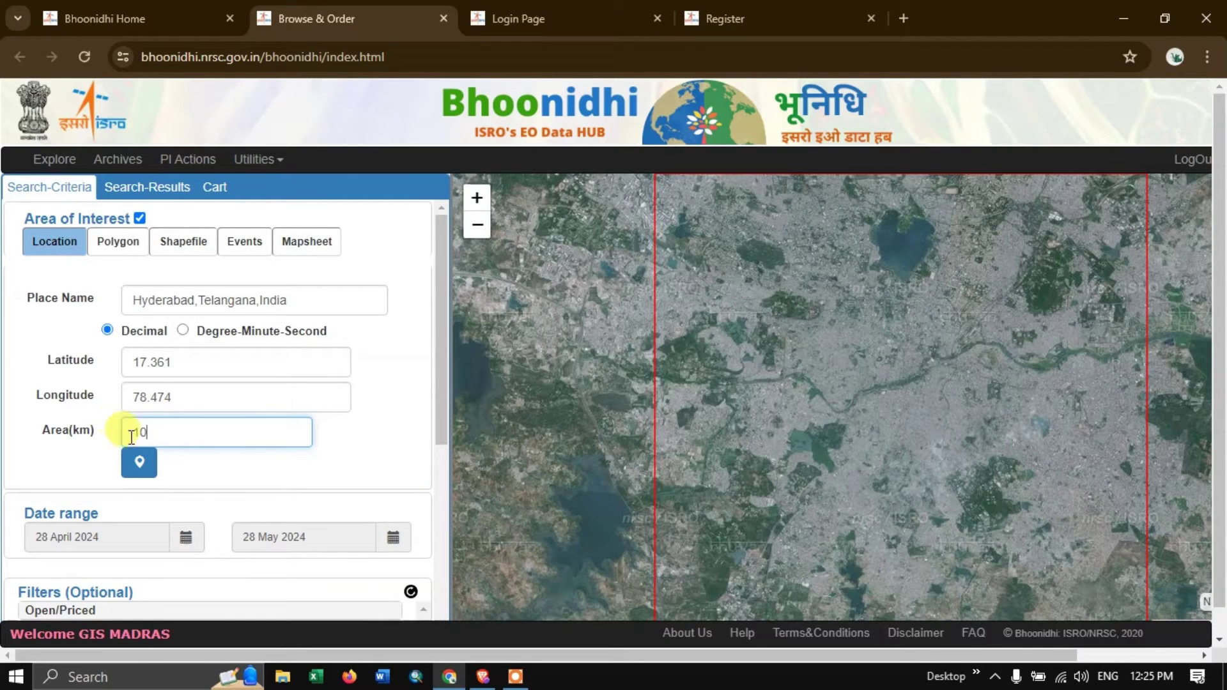
click(140, 463)
click(141, 463)
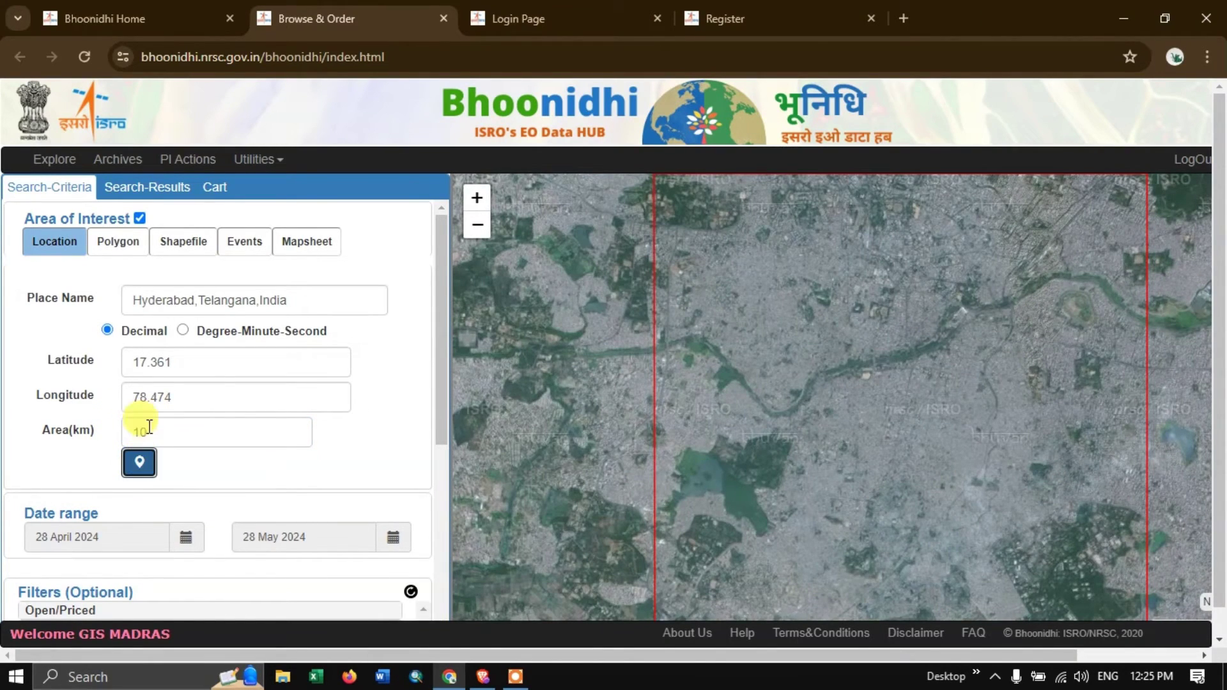
click(181, 249)
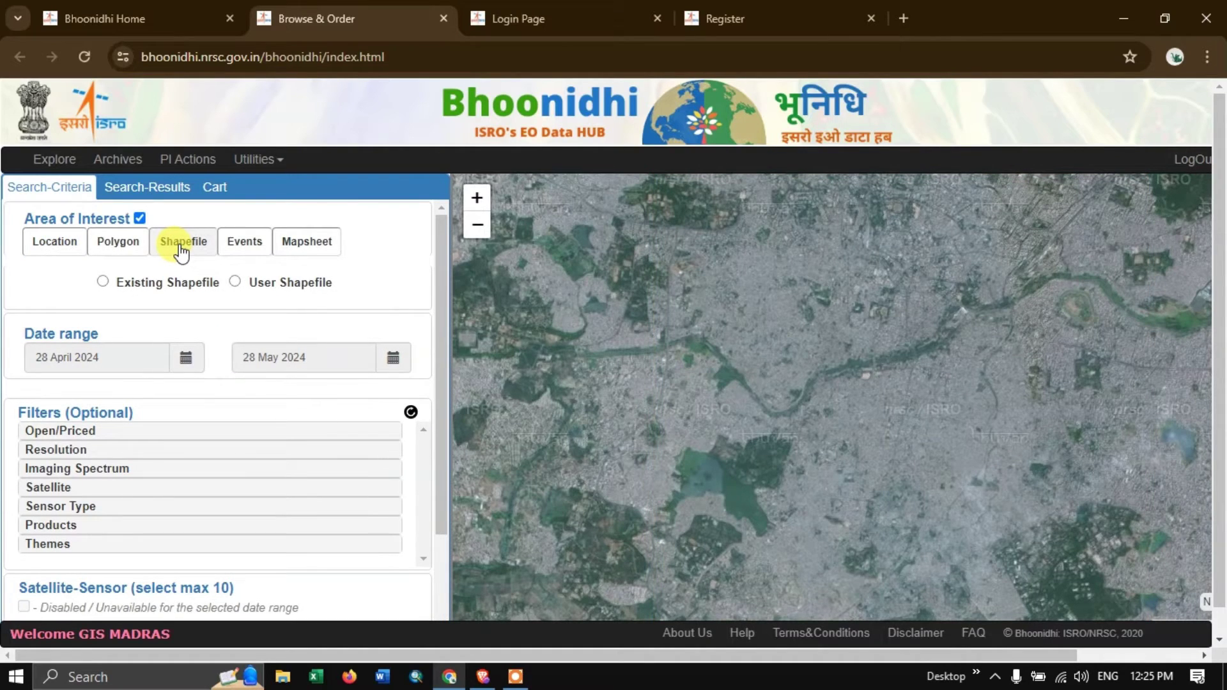
click(235, 282)
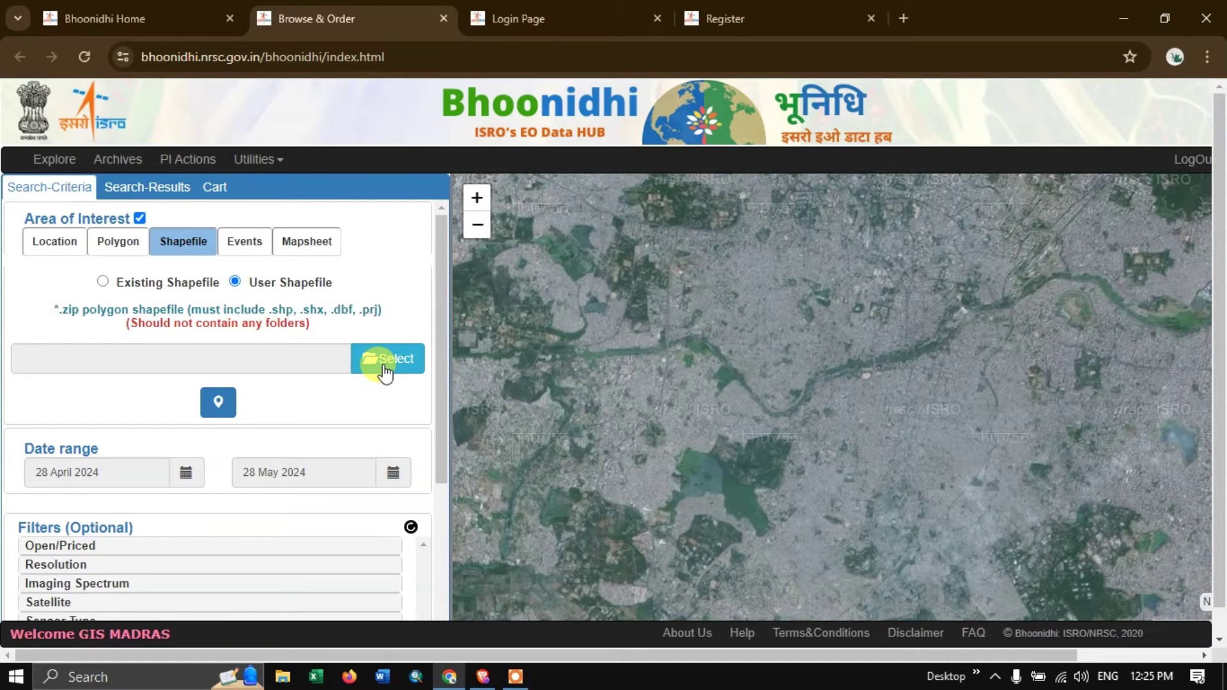
click(104, 282)
click(351, 316)
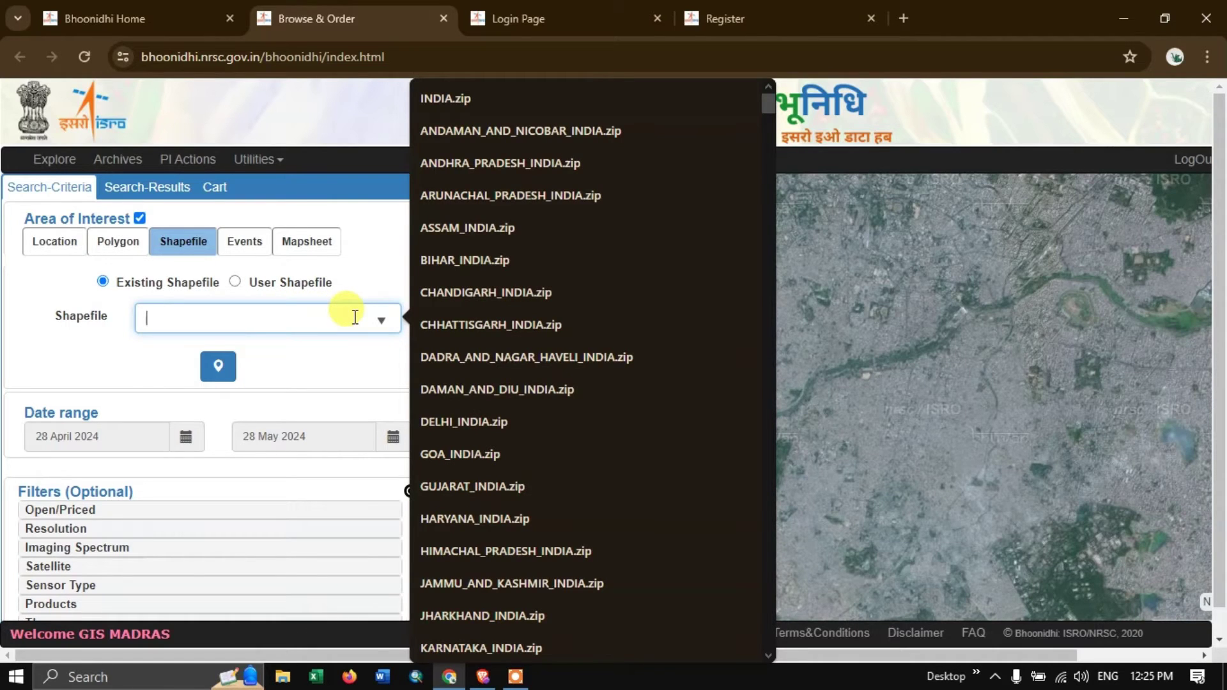
scroll(548, 275, down, 7)
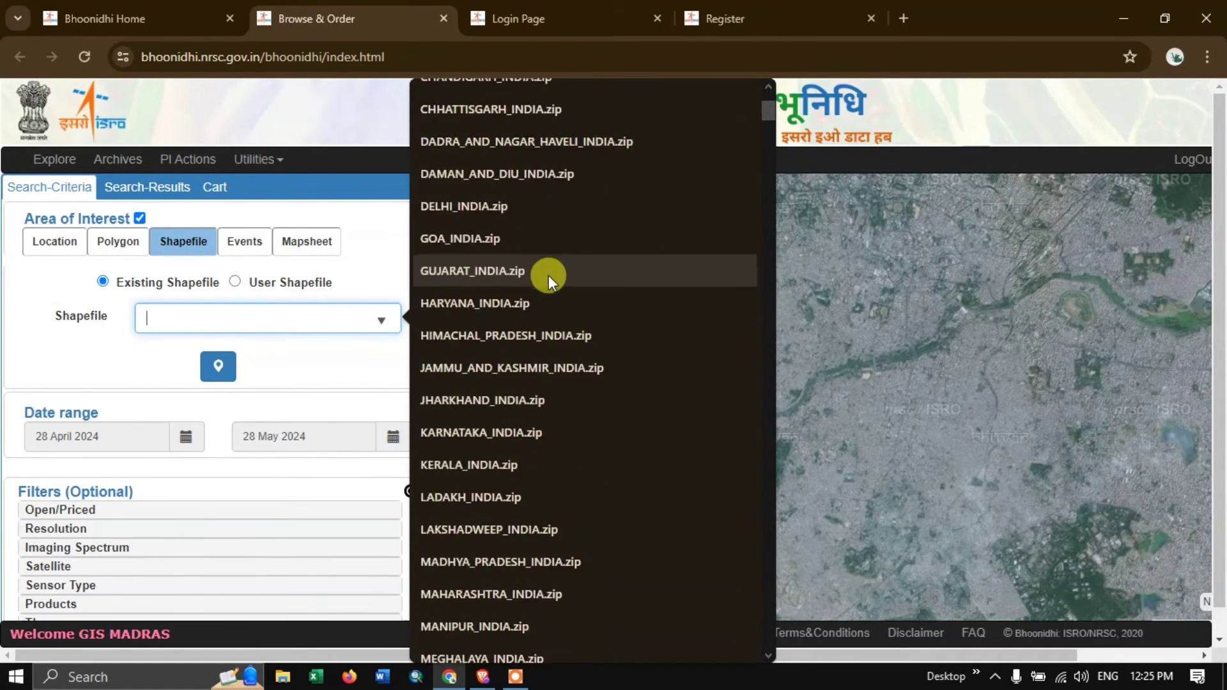
scroll(575, 324, down, 20)
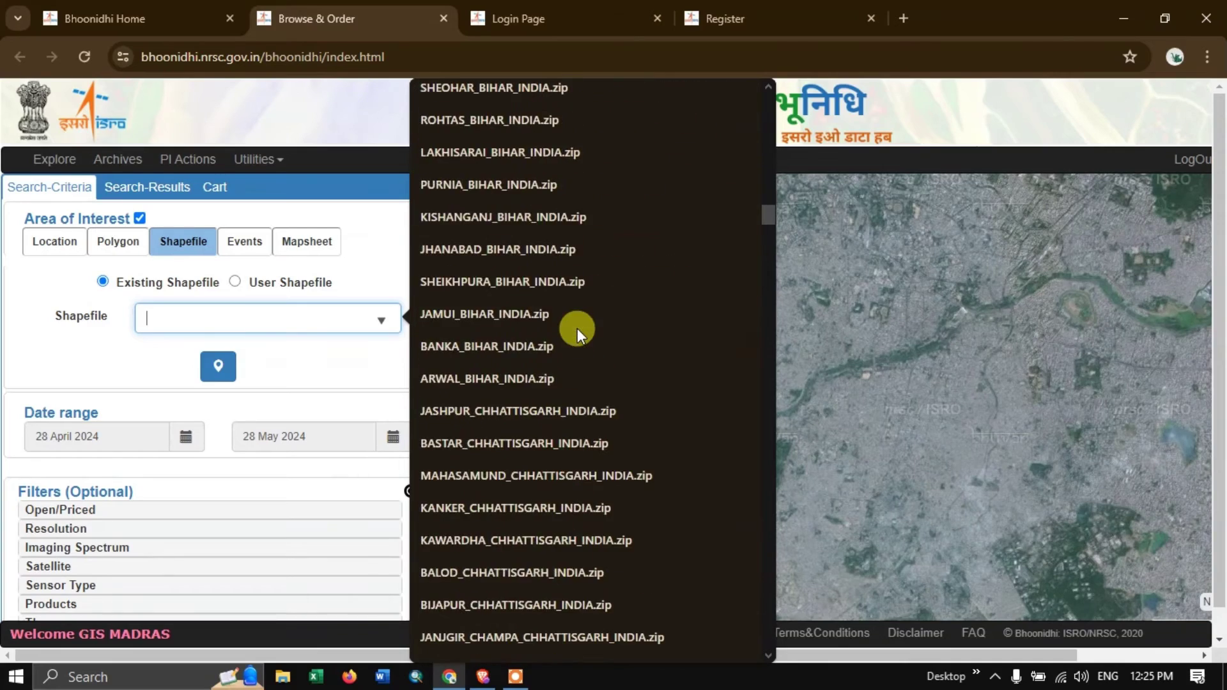
scroll(577, 328, down, 20)
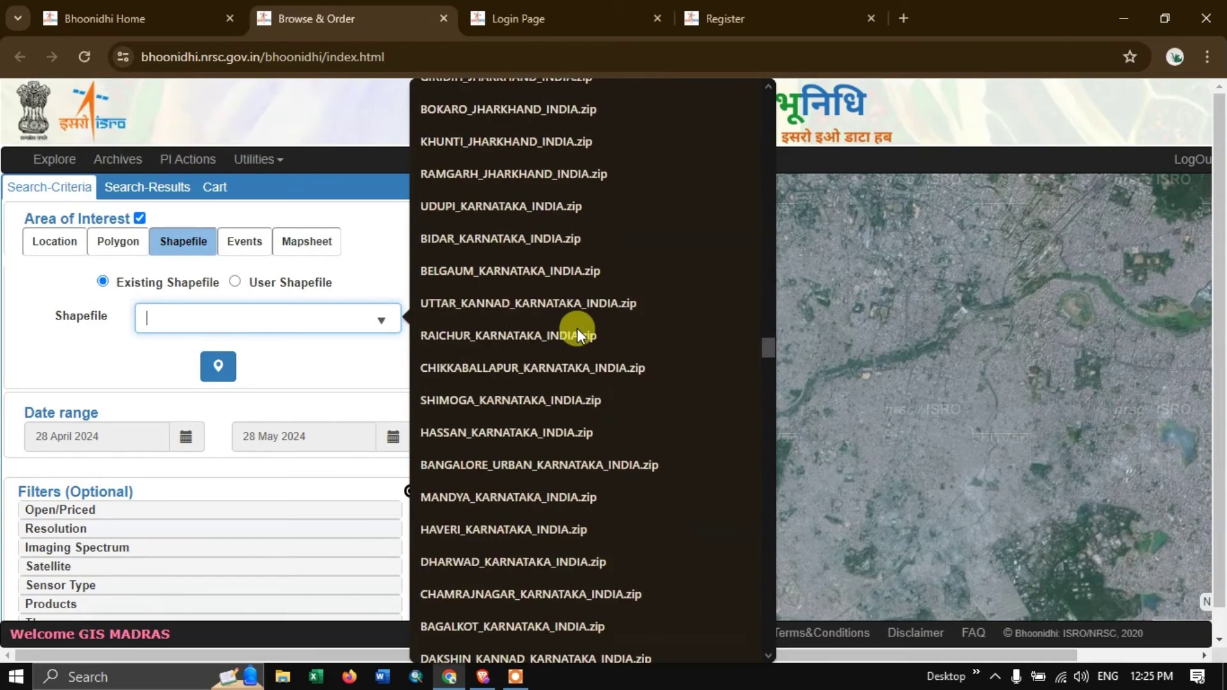
scroll(577, 324, down, 20)
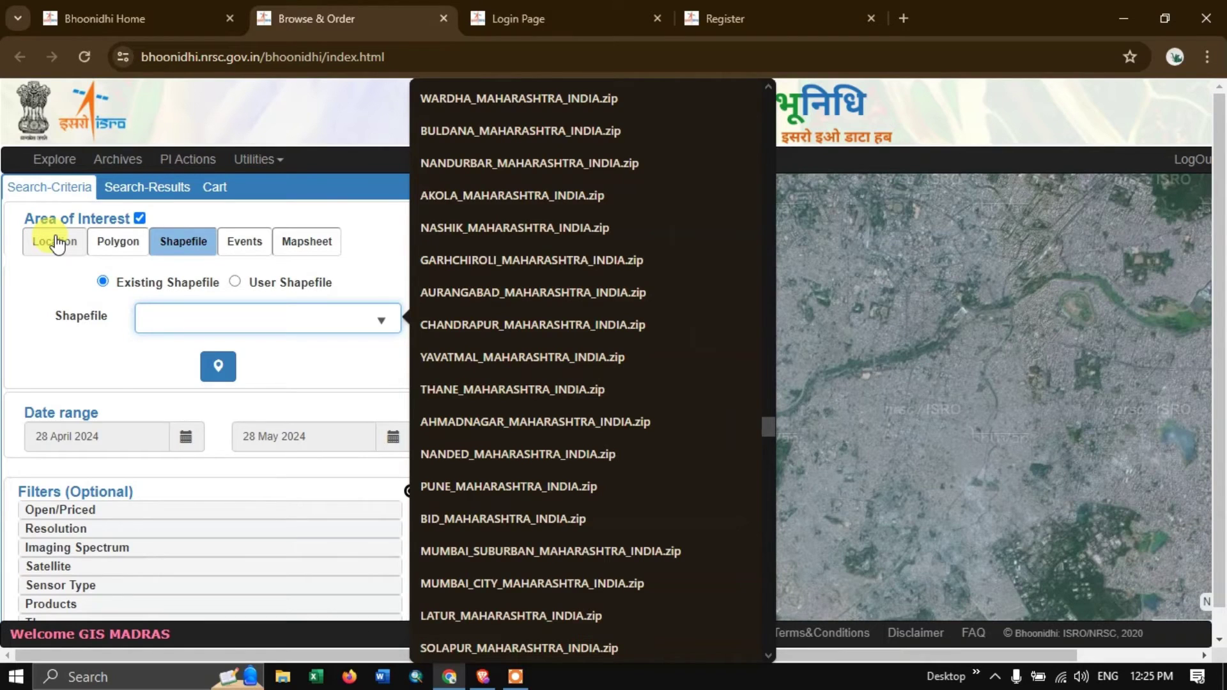
click(56, 243)
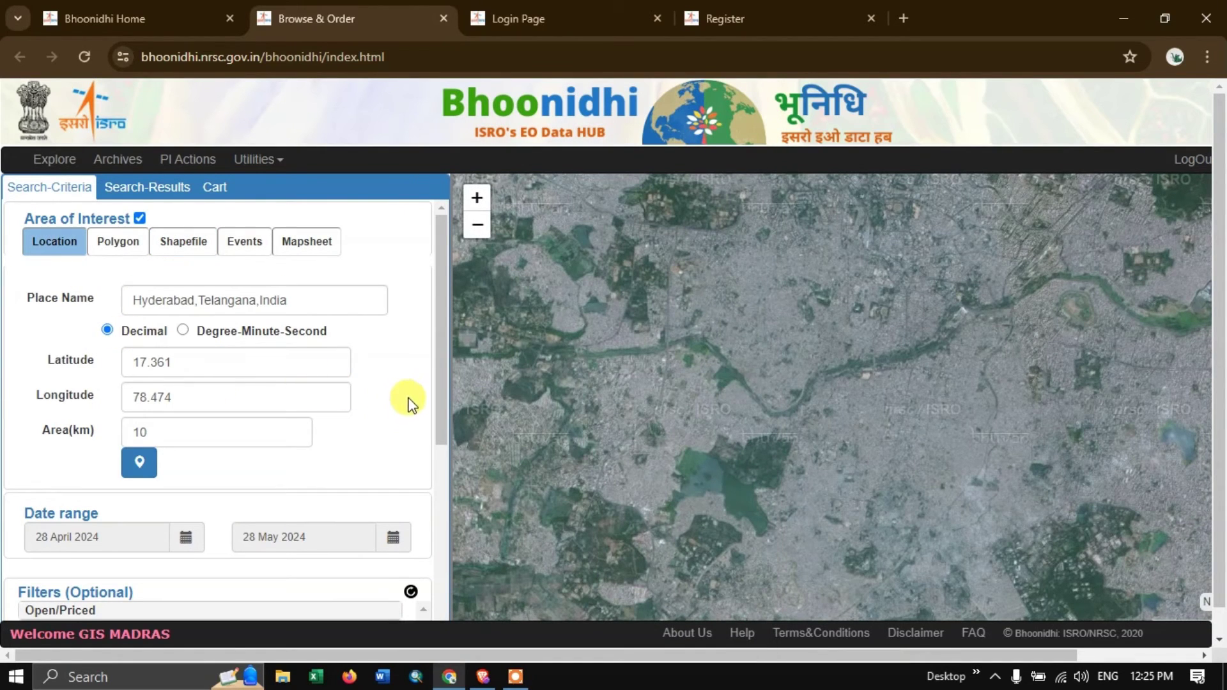
scroll(396, 374, down, 3)
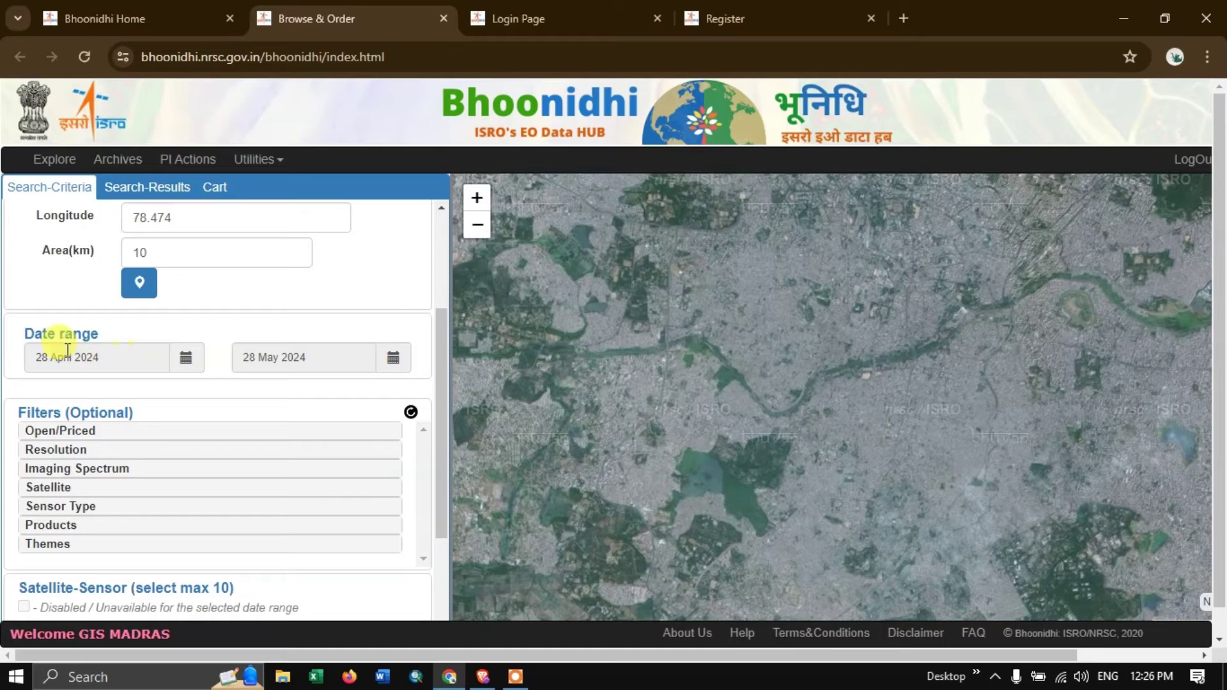
Change the start date to 01 February 2023 through the calendar, leaving the end date at 28 May 2024.
click(184, 361)
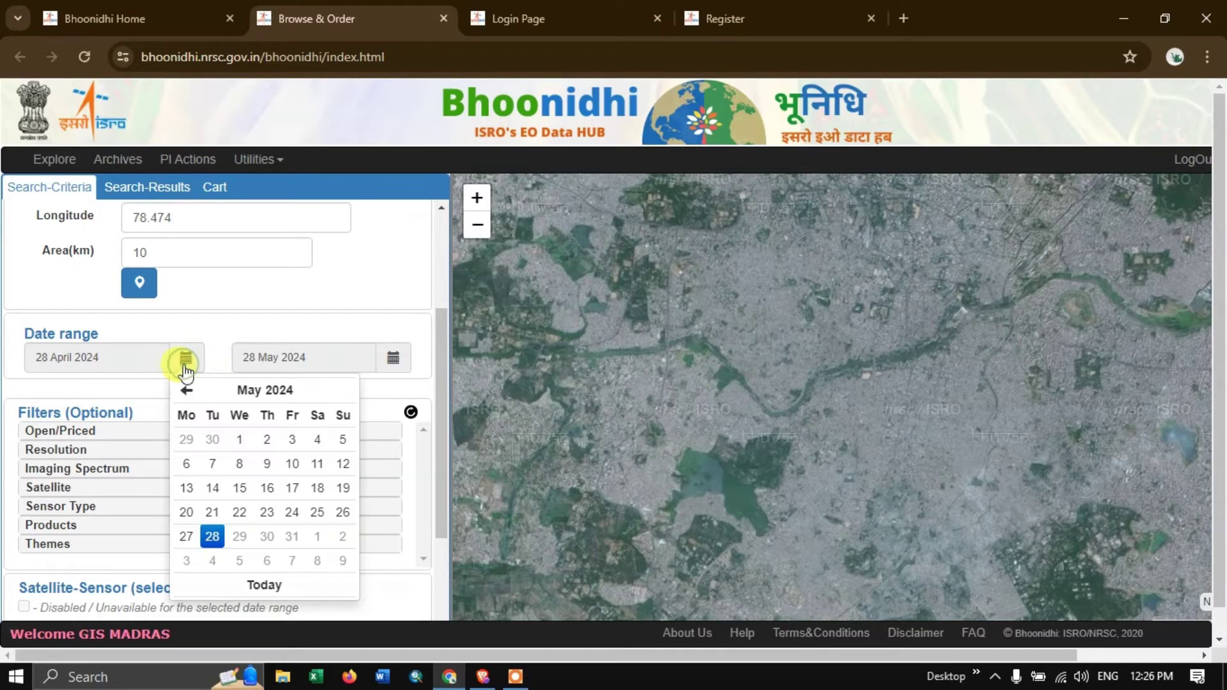
click(255, 392)
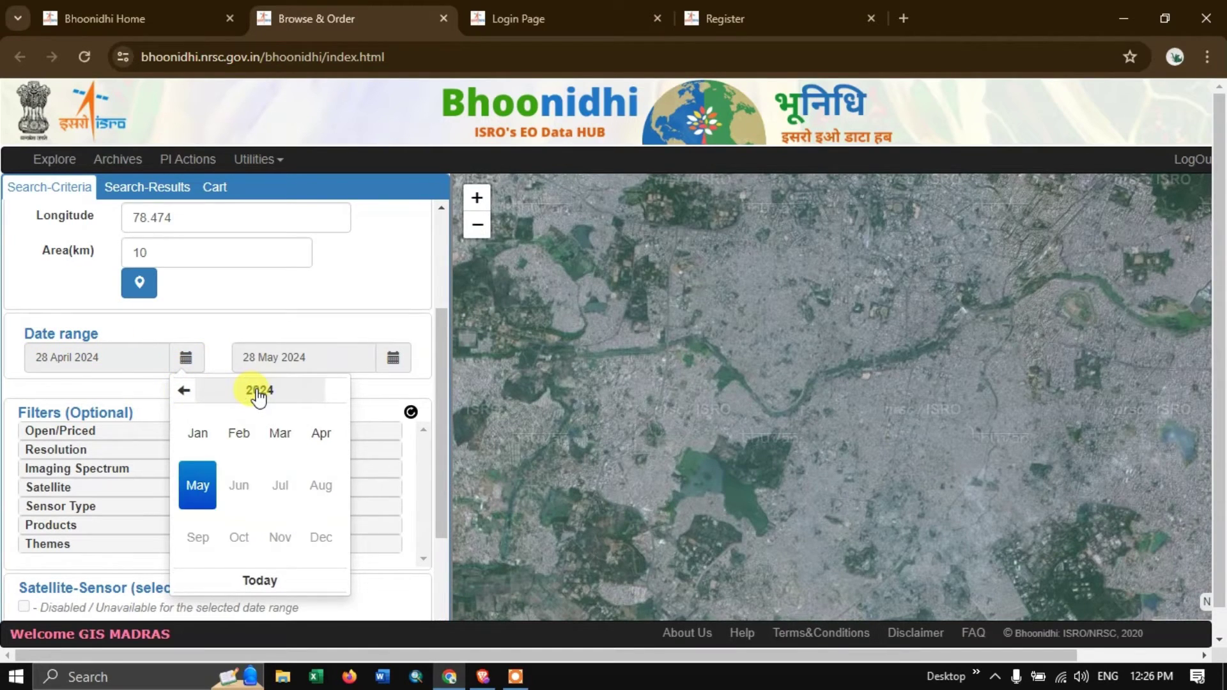
click(258, 391)
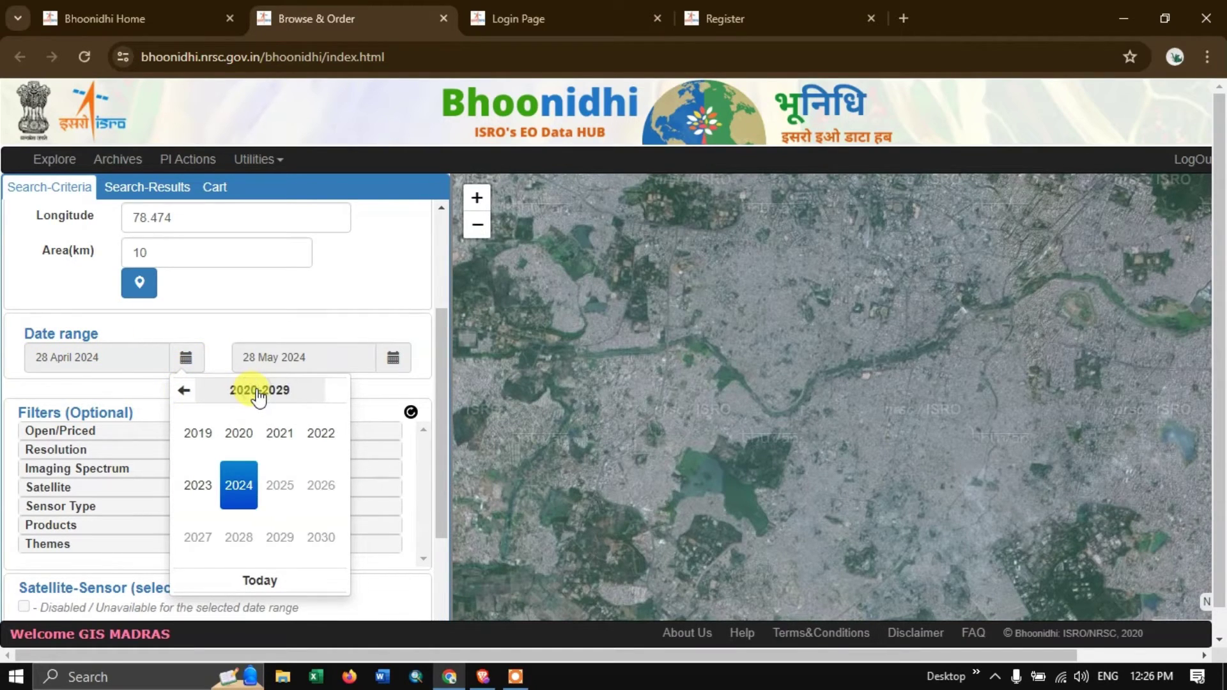
click(197, 487)
click(239, 434)
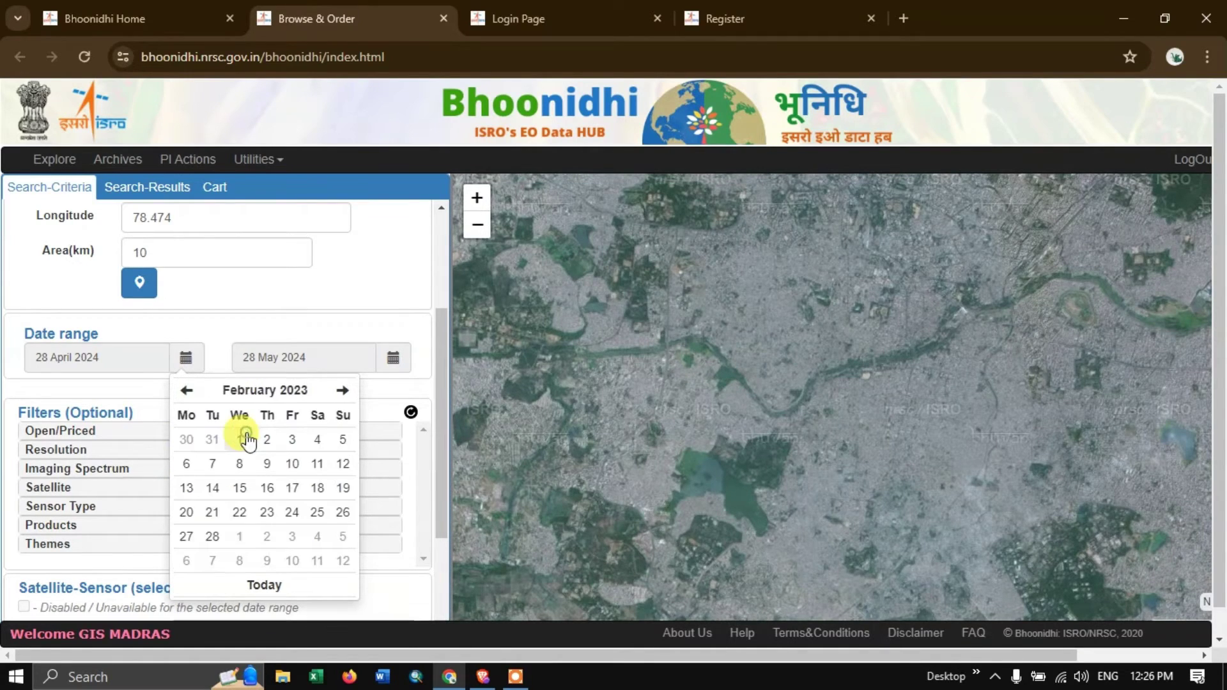
click(241, 439)
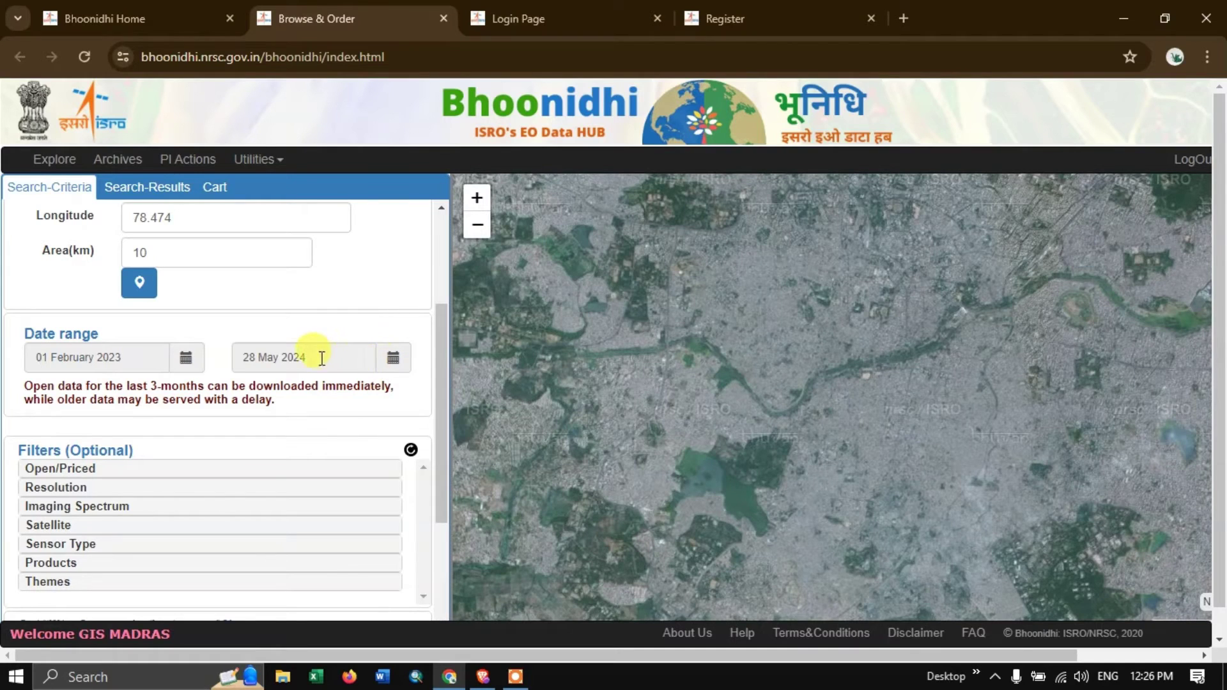
scroll(312, 326, down, 1)
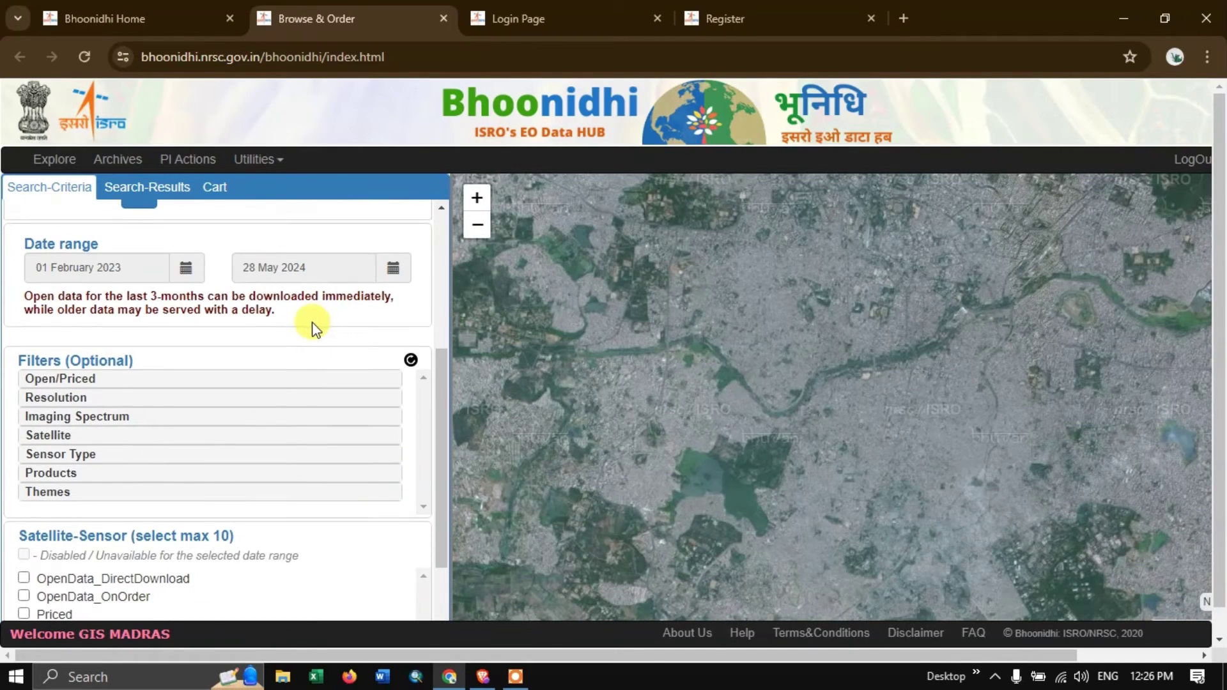
Limit the search to Open_Data with 5m–25m (Medium) resolution.
scroll(273, 328, up, 1)
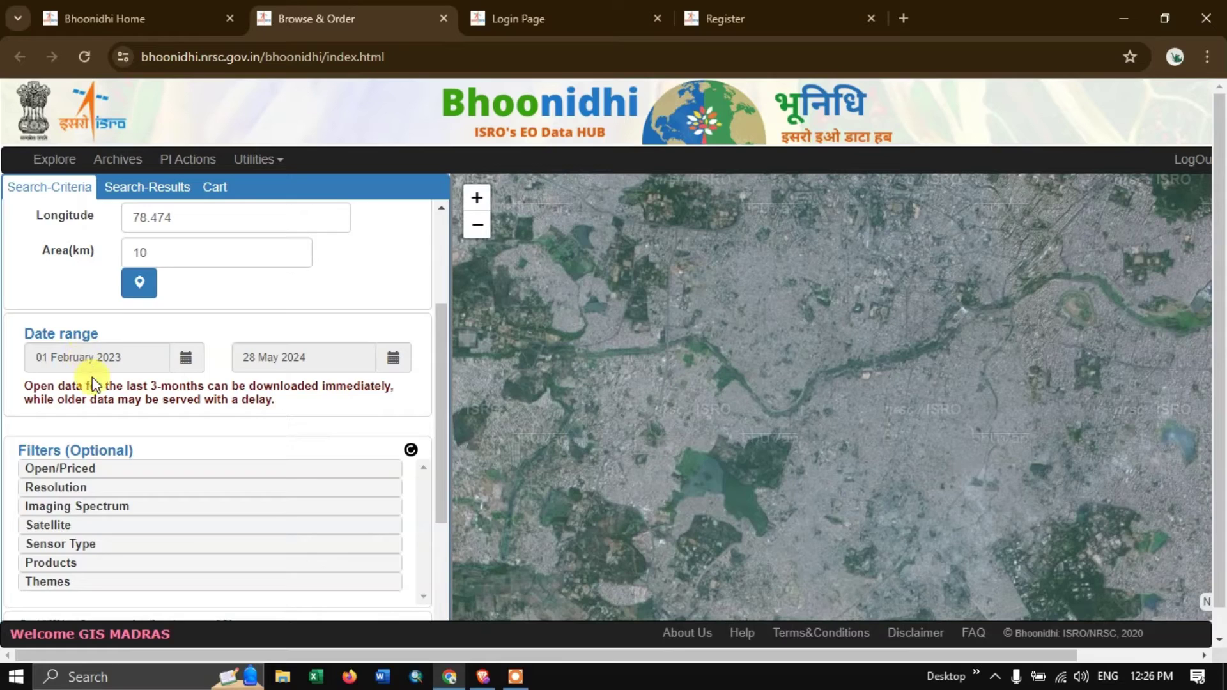
scroll(92, 371, down, 1)
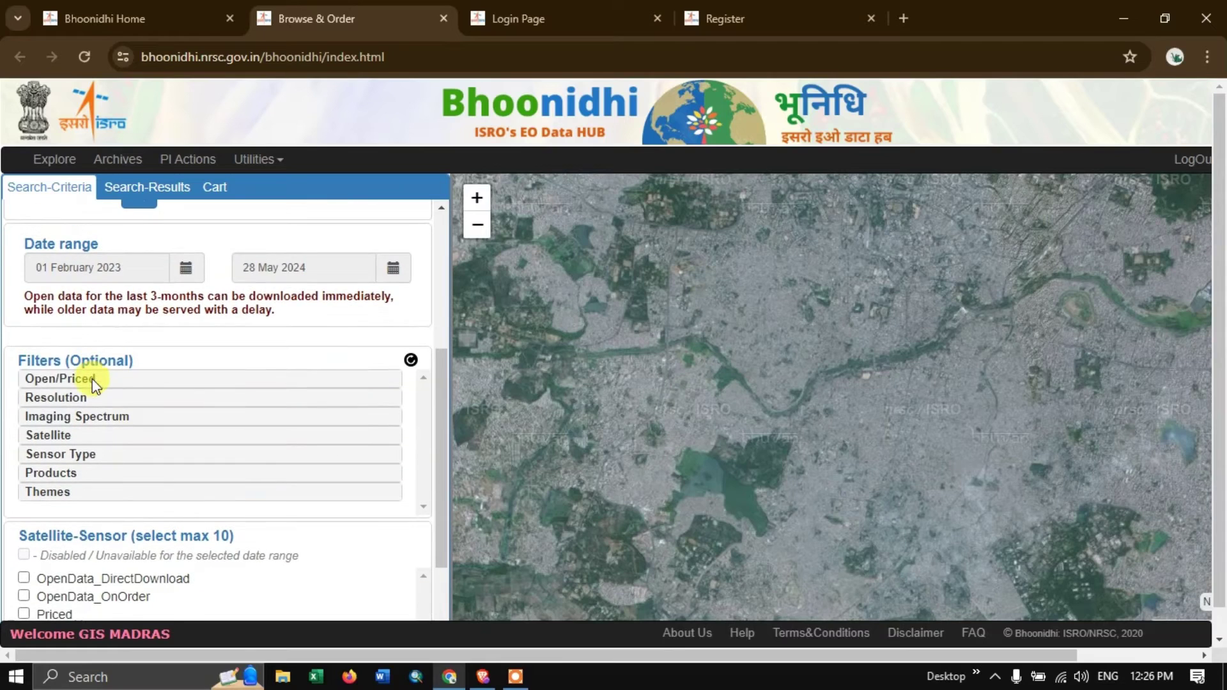
click(53, 386)
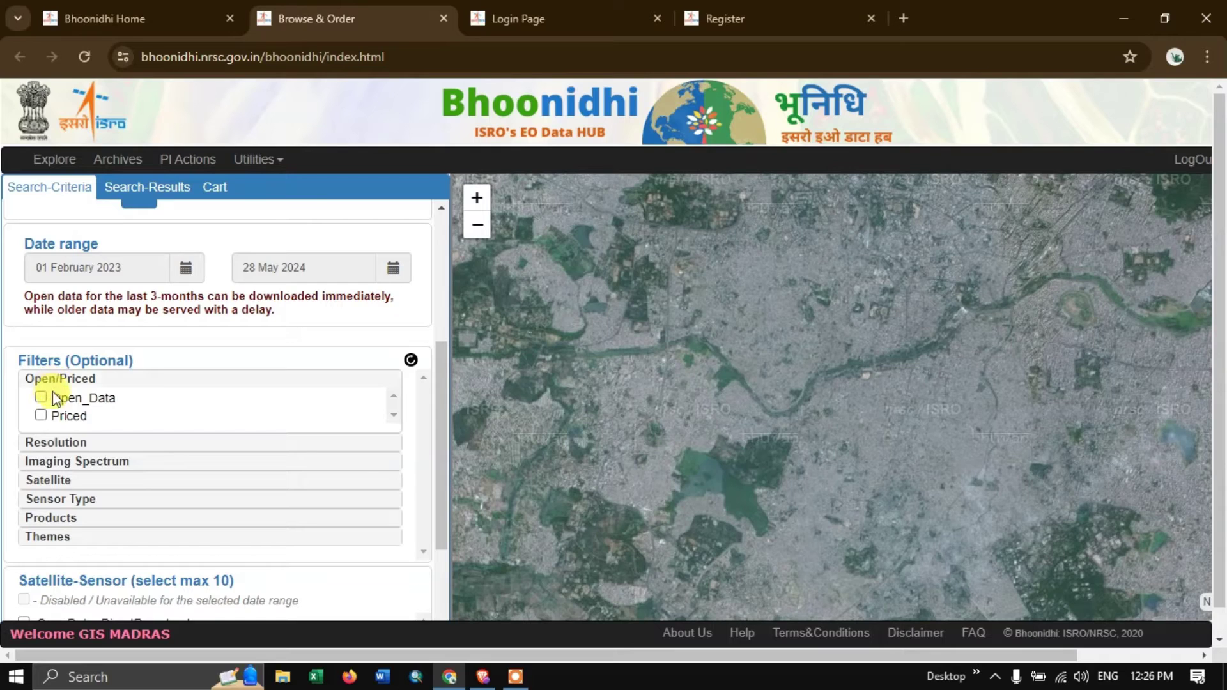
click(41, 399)
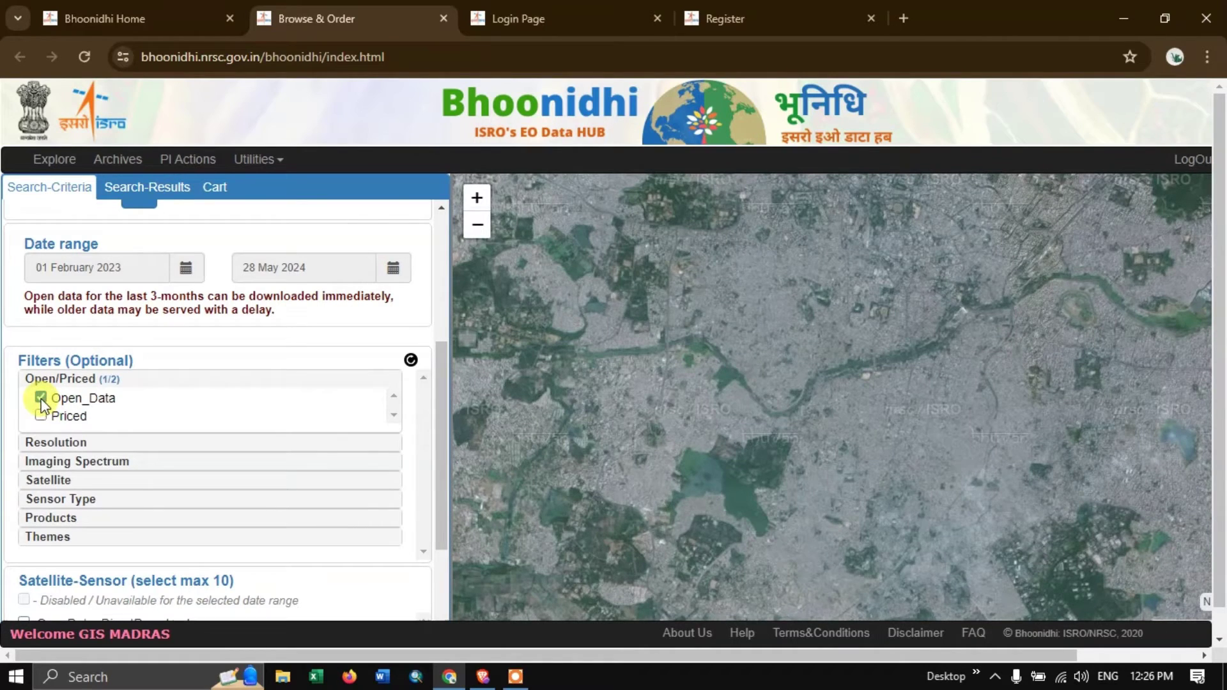
click(72, 442)
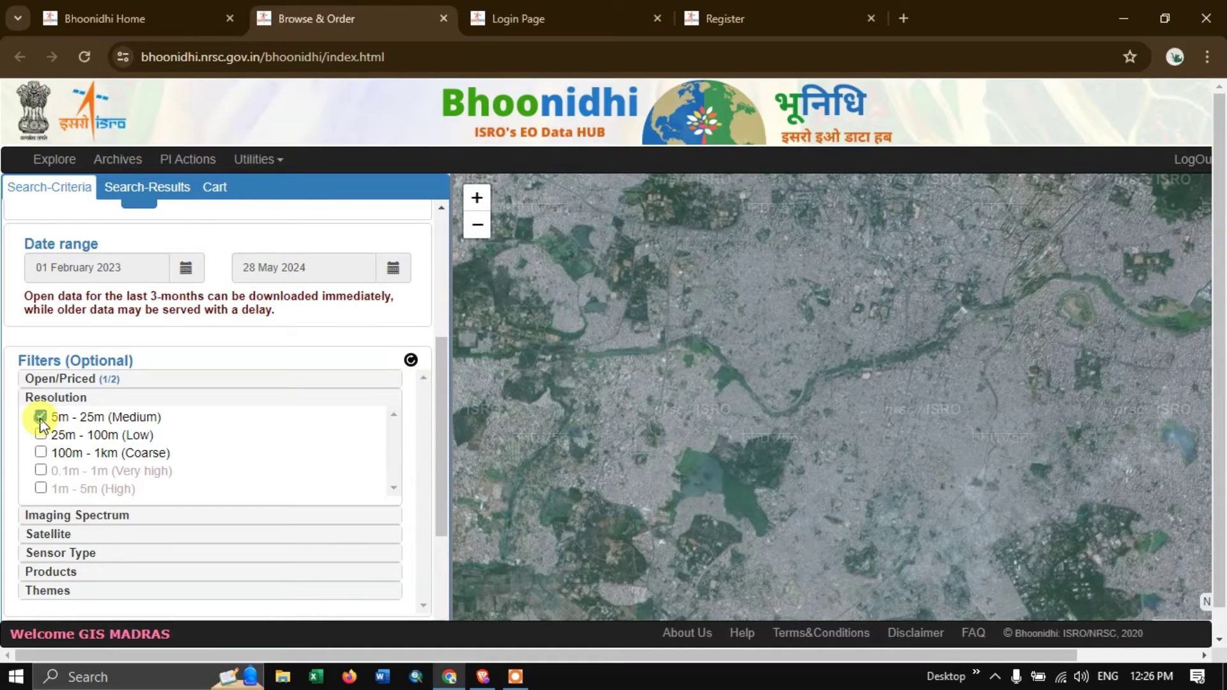
drag(443, 512, 444, 572)
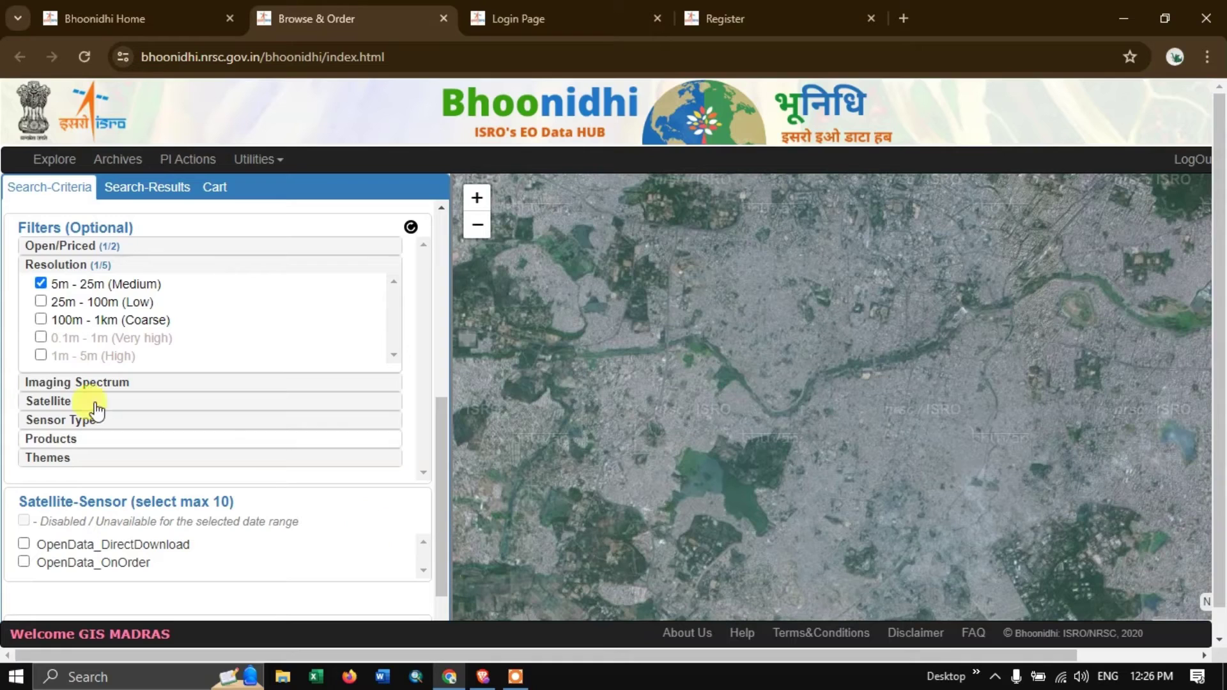
Restrict the imaging spectrum to Optical and the satellite to ResourceSat-2.
click(46, 381)
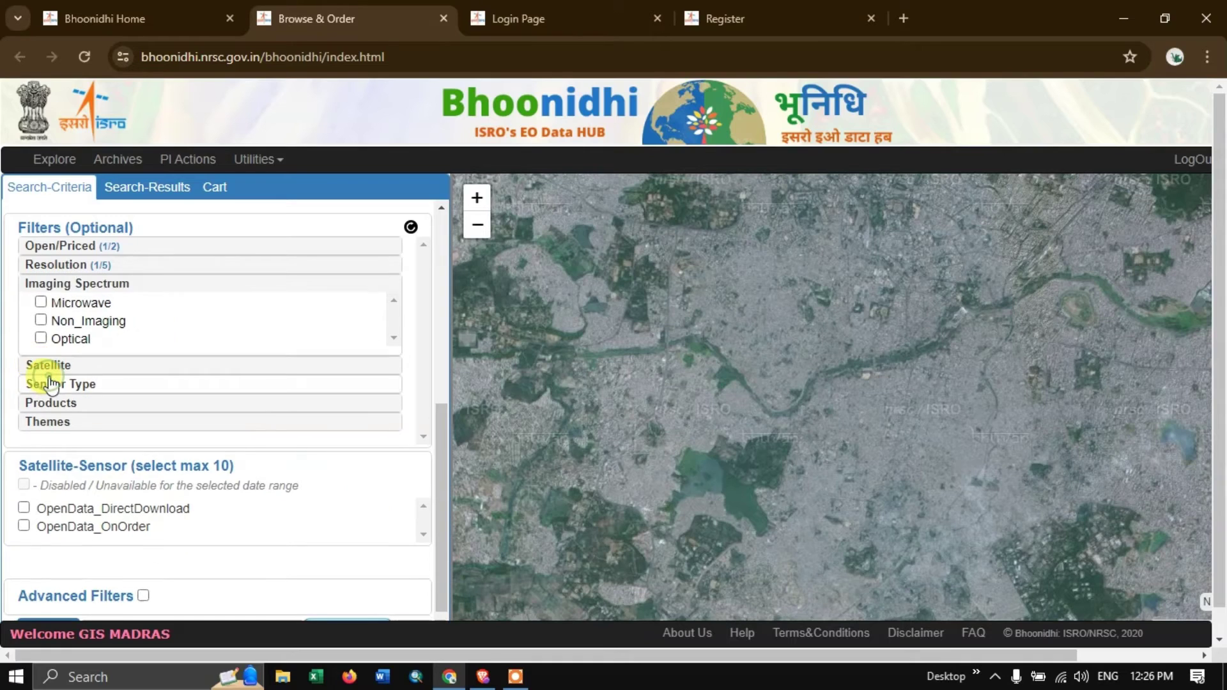
click(41, 339)
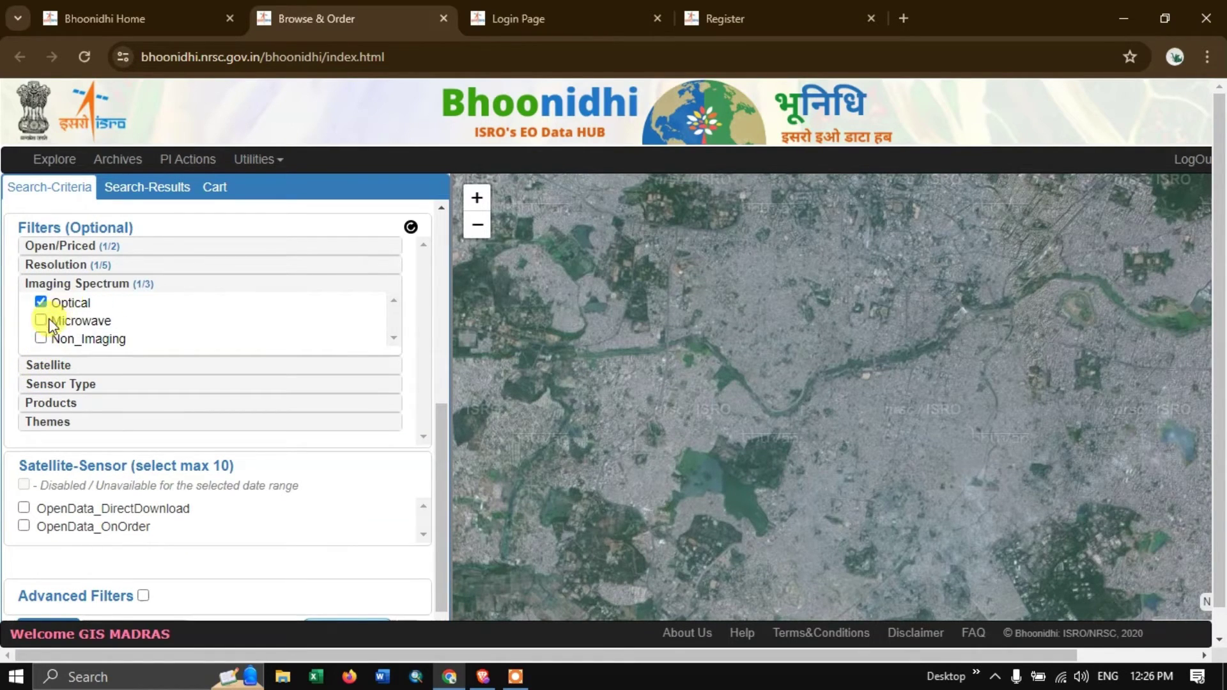
click(56, 368)
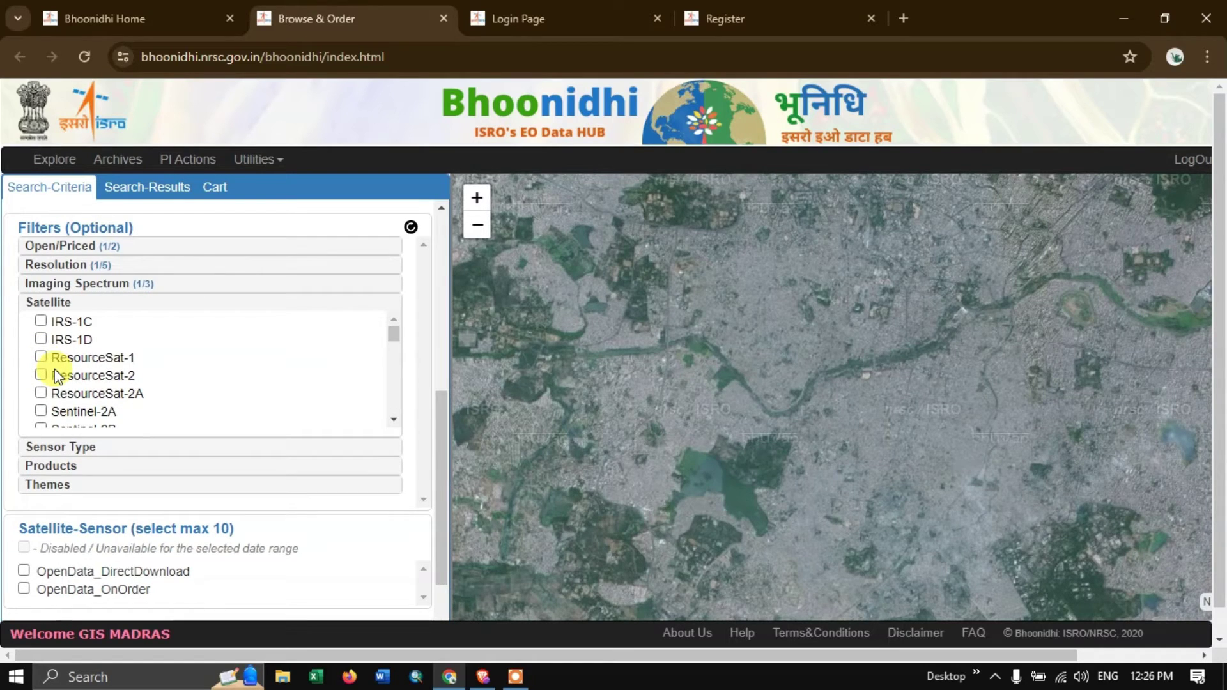
click(55, 375)
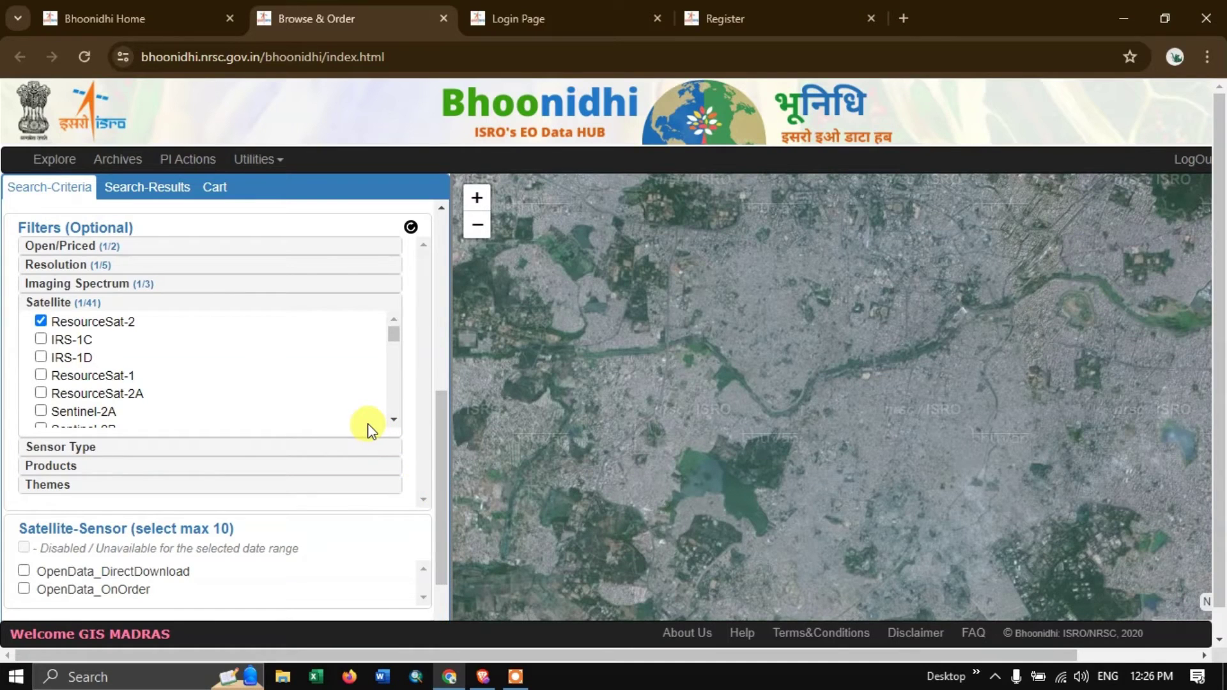
scroll(131, 358, down, 2)
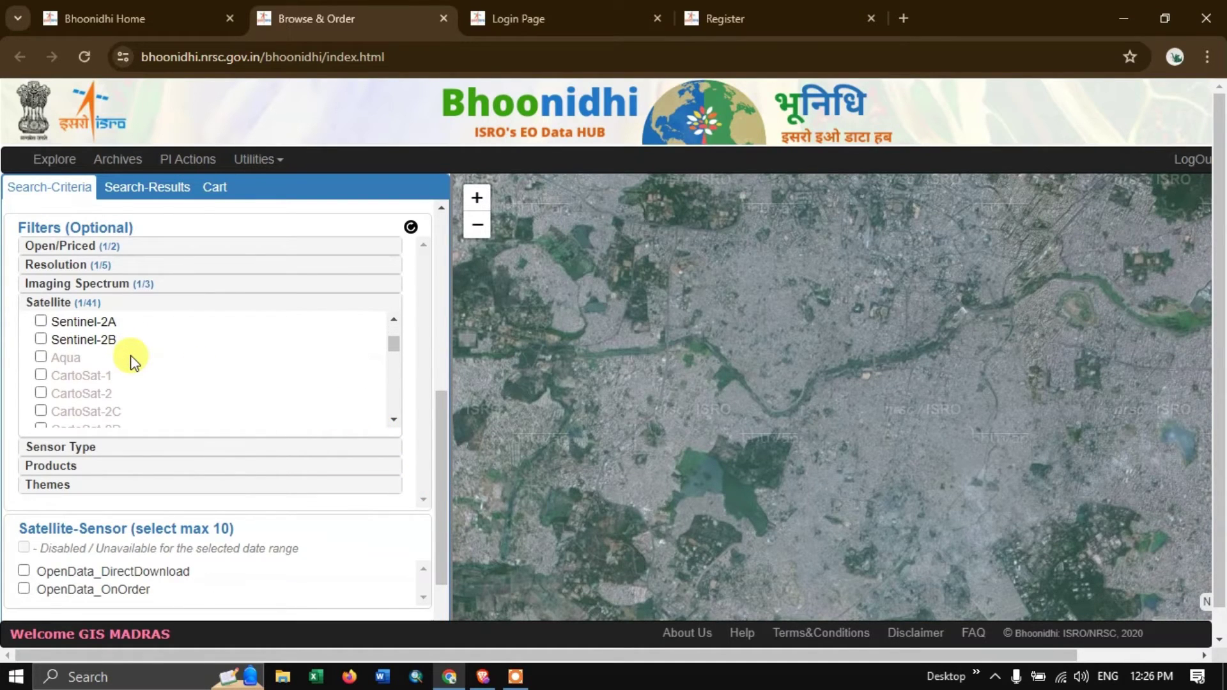
click(92, 449)
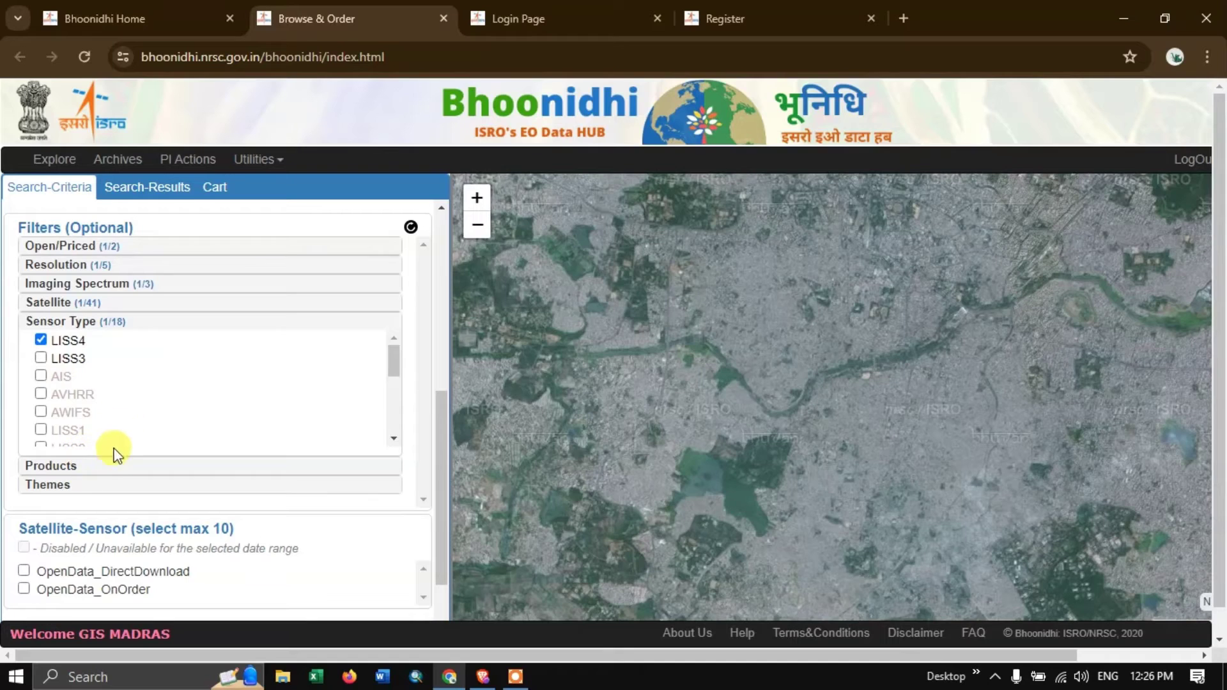
Tick OpenData_DirectDownload so the ResourceSat-2_LISS4(MX70)_L2 product is included.
click(104, 471)
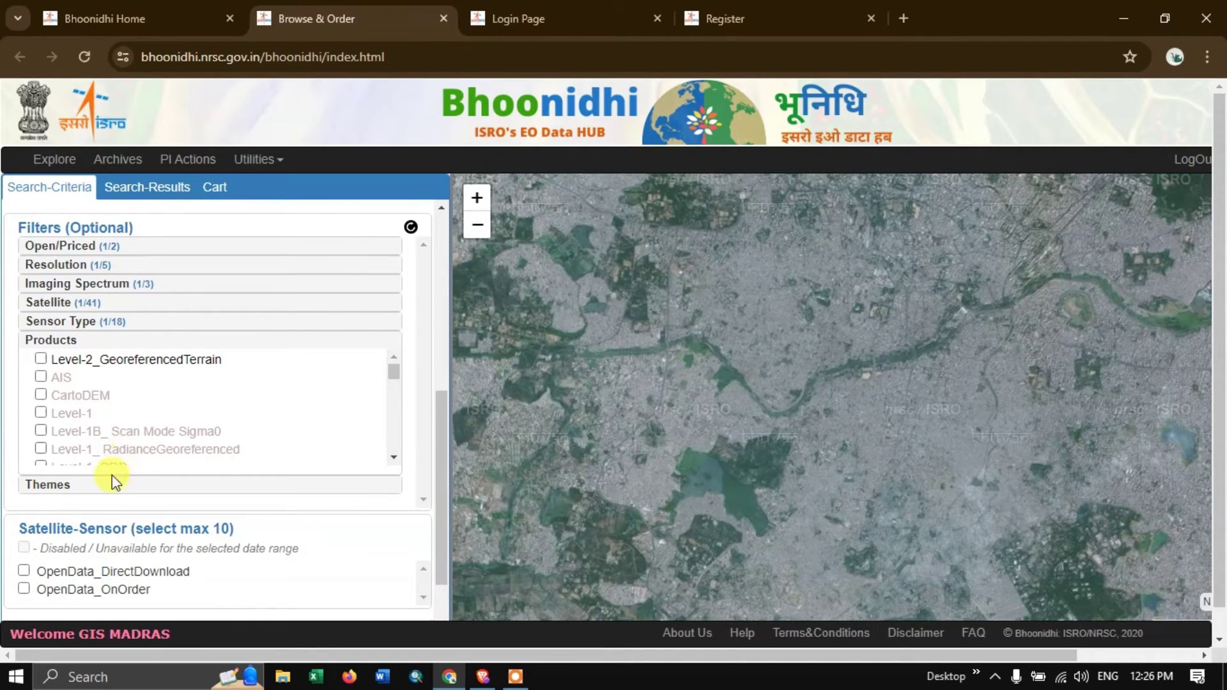
click(98, 485)
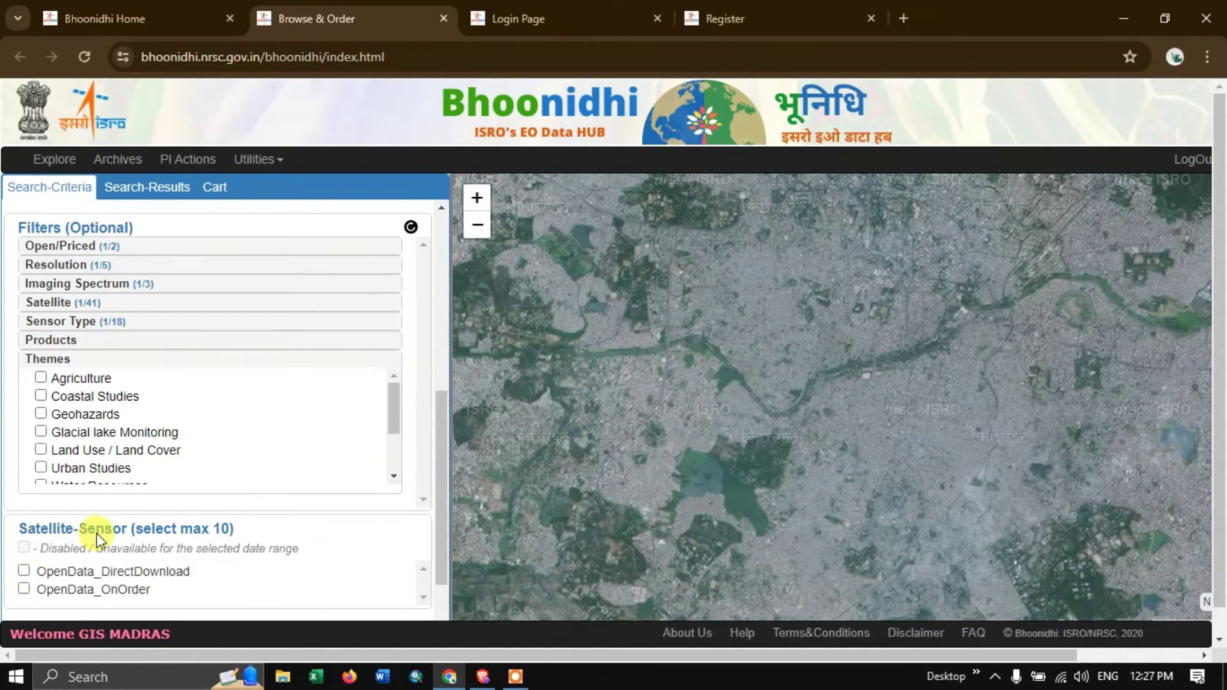
click(23, 571)
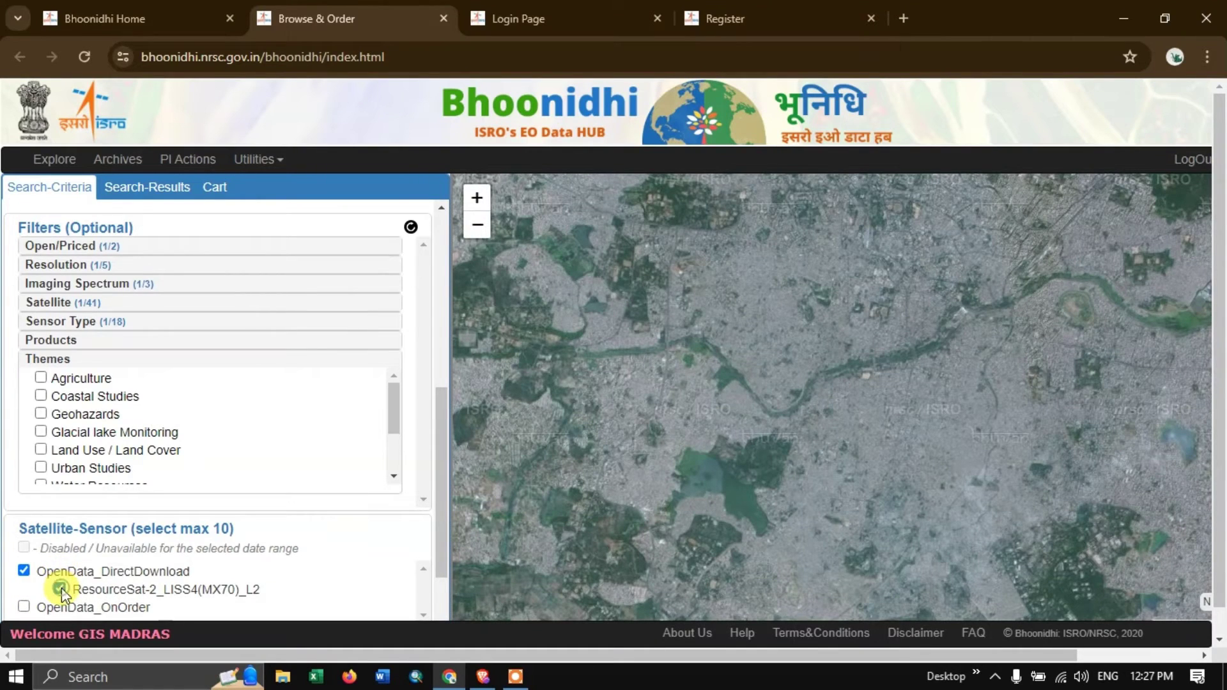
scroll(301, 564, down, 5)
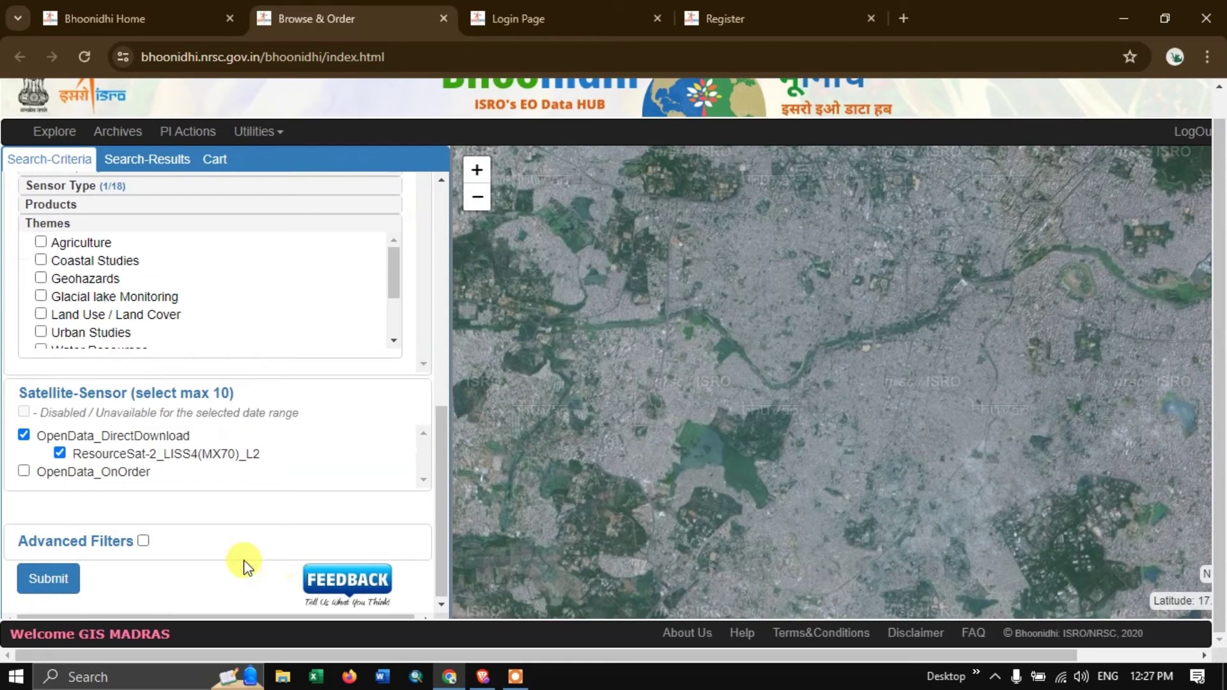
Submit the search and scroll through the returned RS2 LISS4 L2 open-data scenes.
click(52, 578)
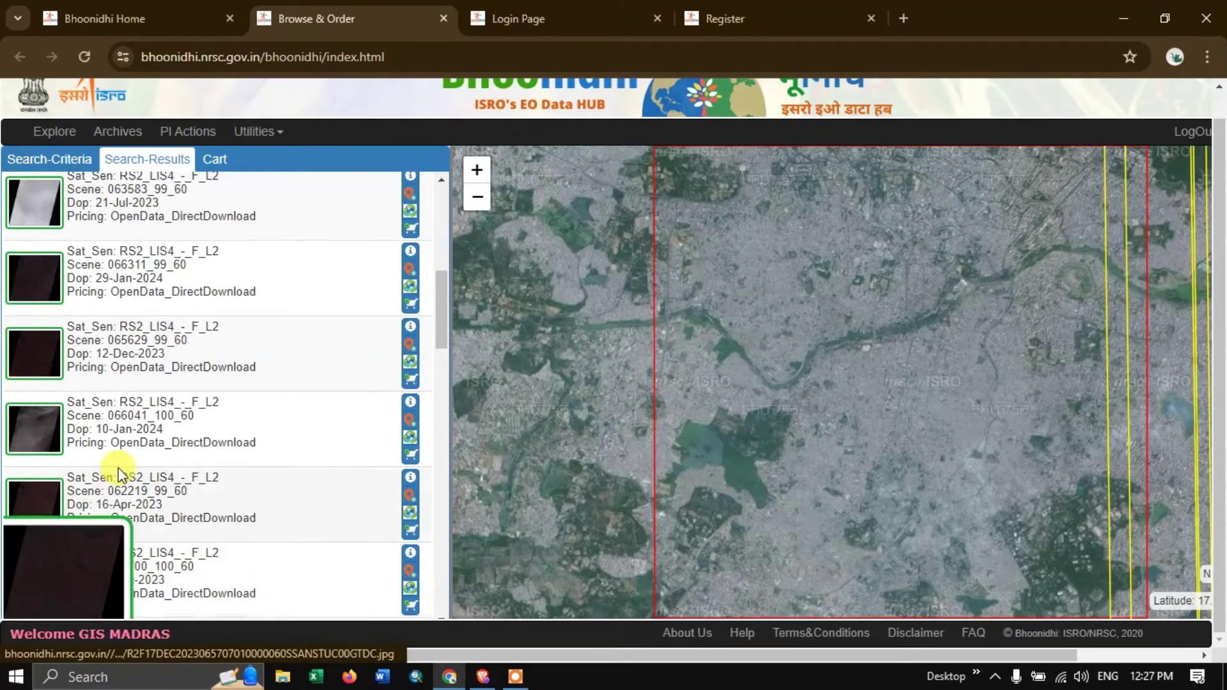
scroll(296, 343, up, 5)
scroll(297, 345, up, 3)
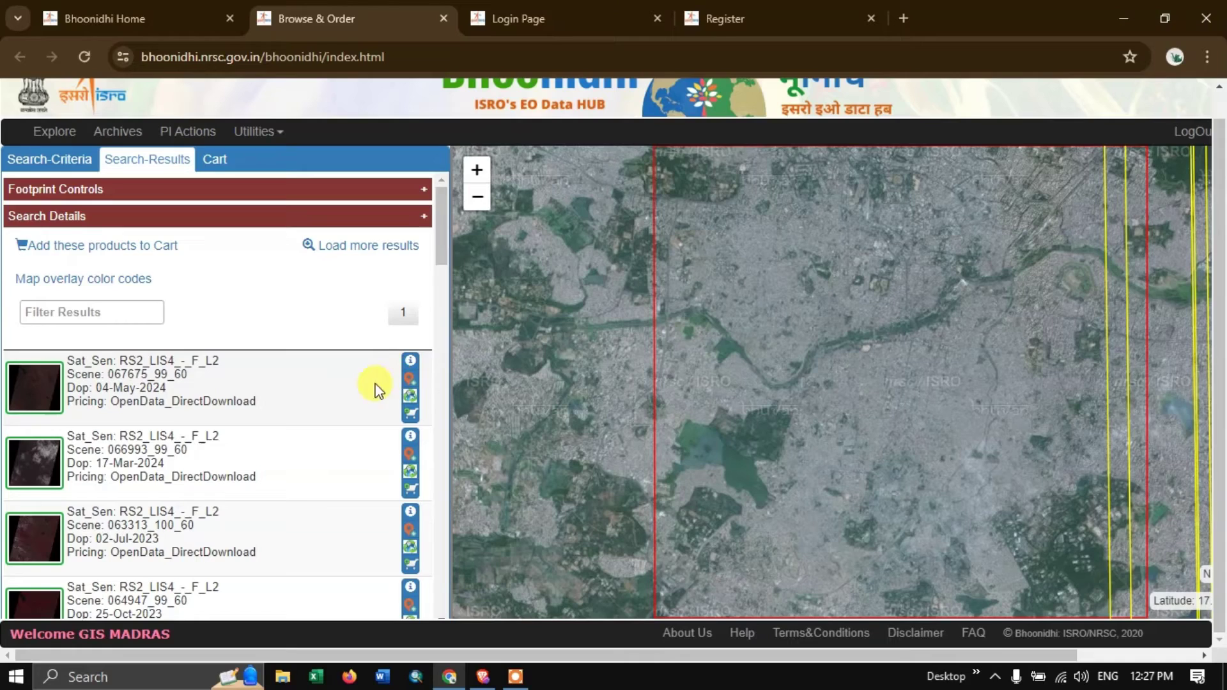
scroll(320, 405, down, 6)
scroll(320, 405, down, 4)
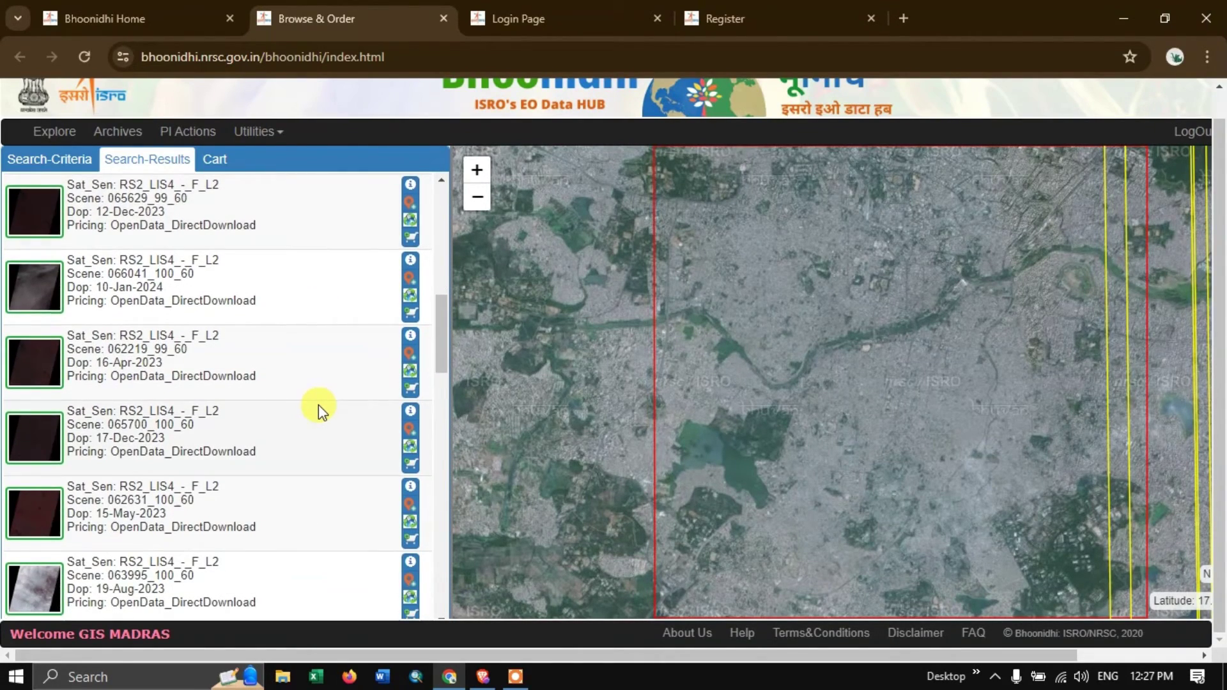
scroll(319, 405, down, 1)
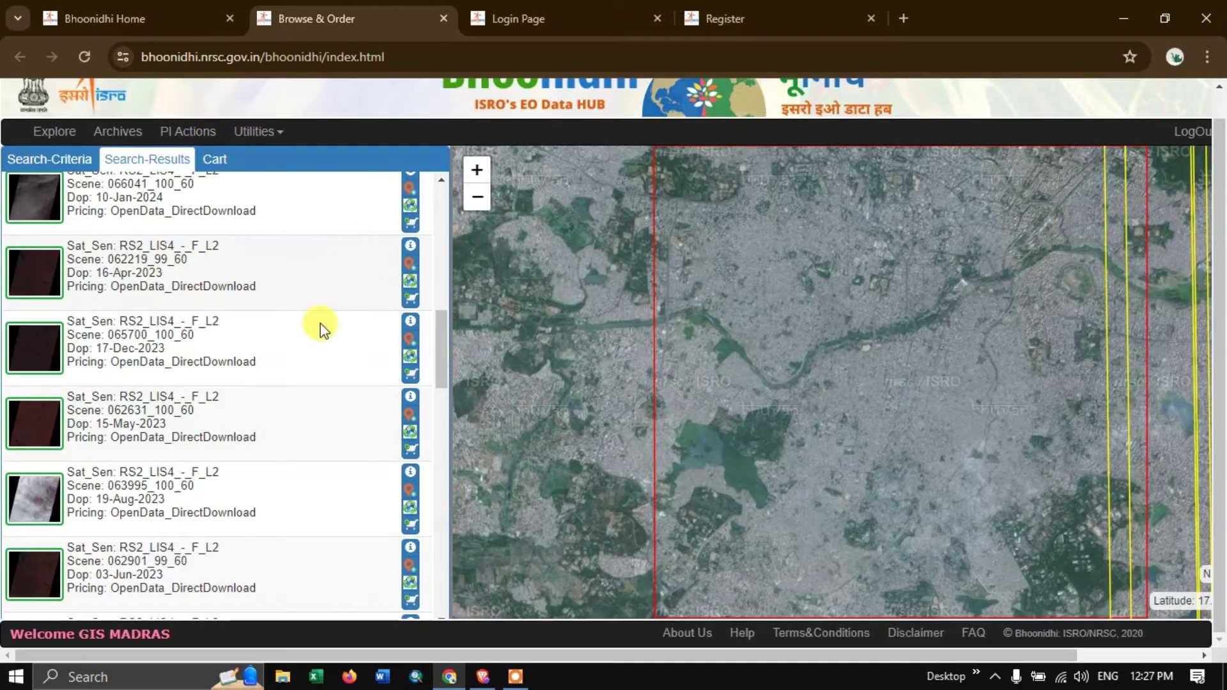
Review the 15-May-2023 scene 062631_100_60 metadata down to the bottom, then close it.
click(411, 398)
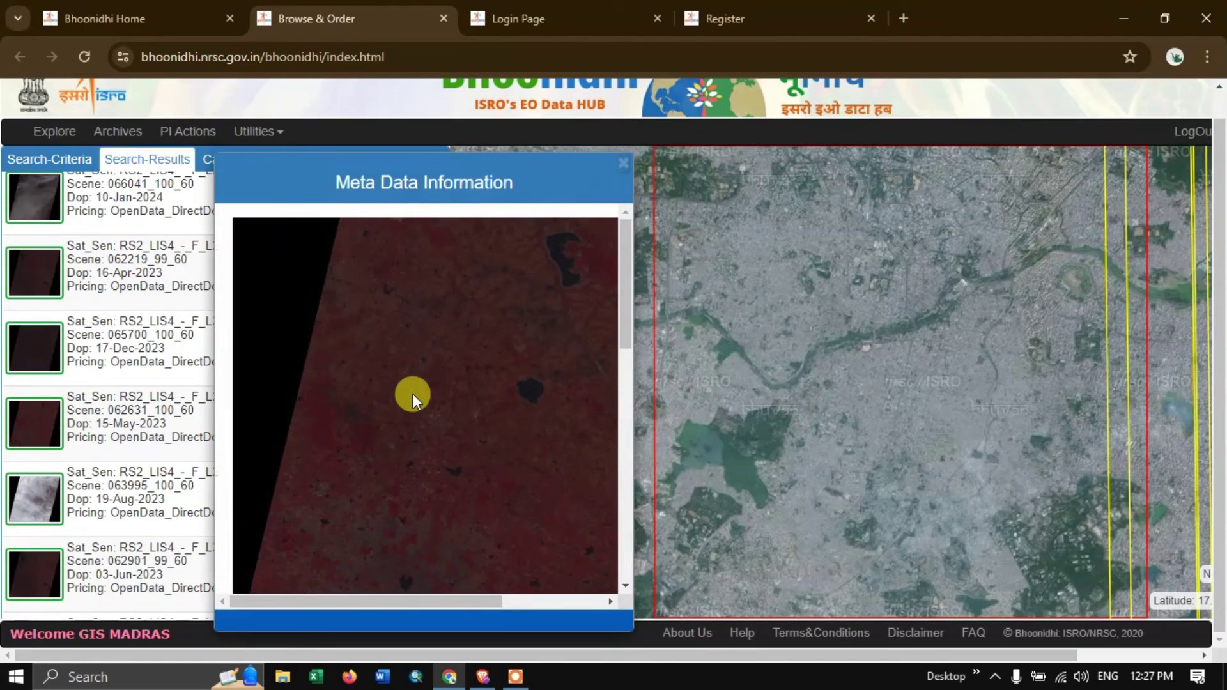
scroll(416, 364, down, 5)
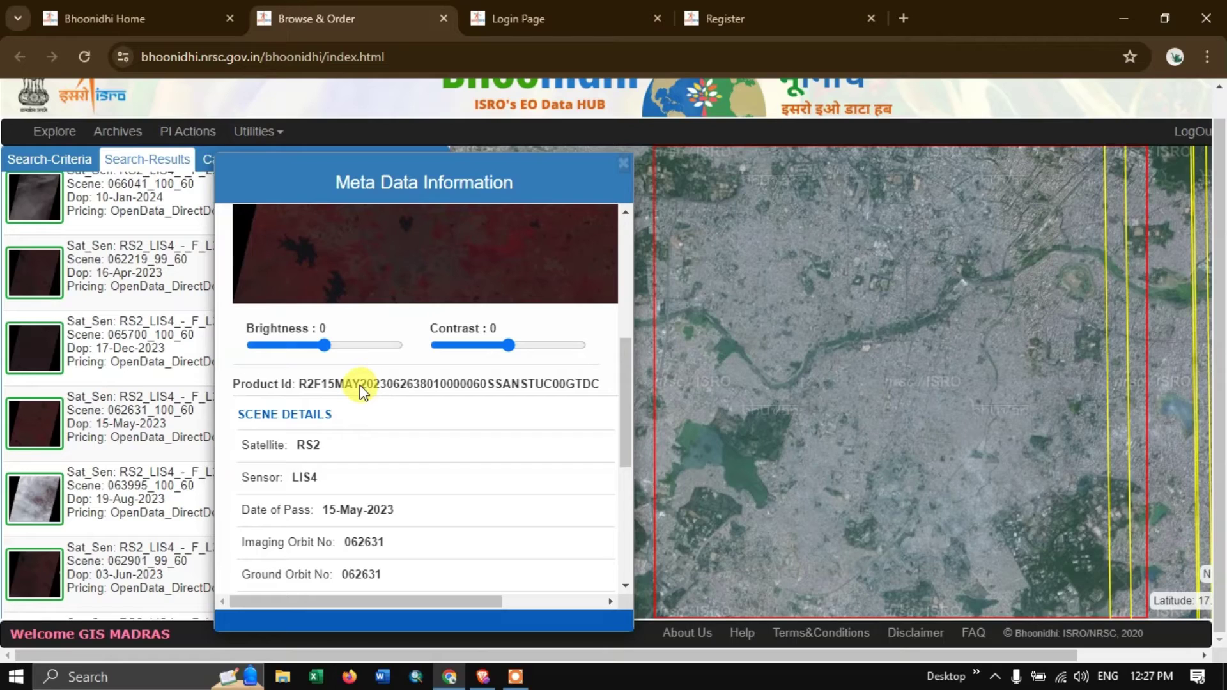
scroll(363, 390, down, 1)
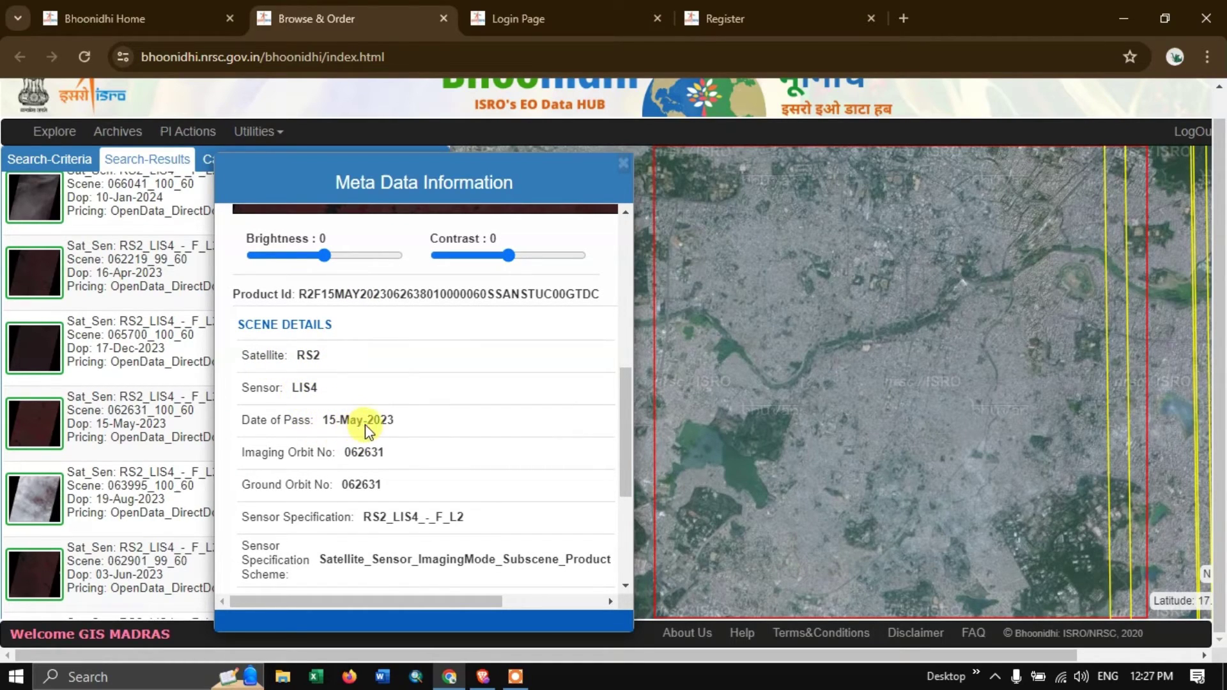
scroll(409, 441, down, 1)
scroll(412, 454, down, 2)
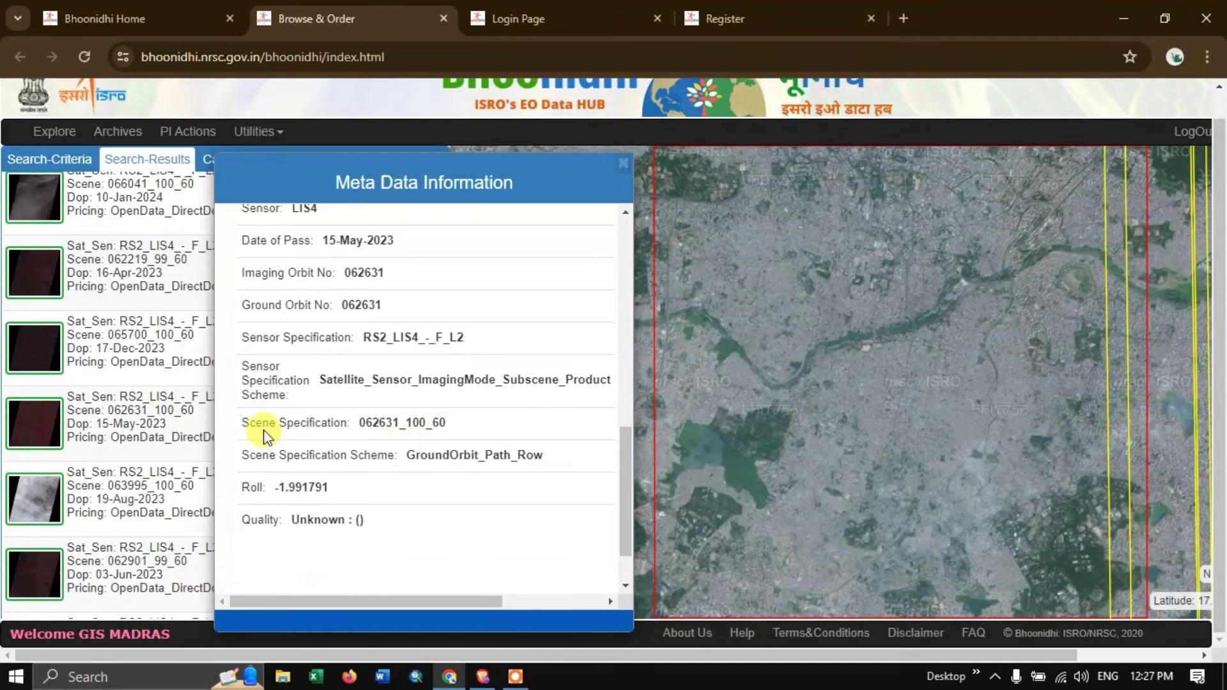
click(625, 171)
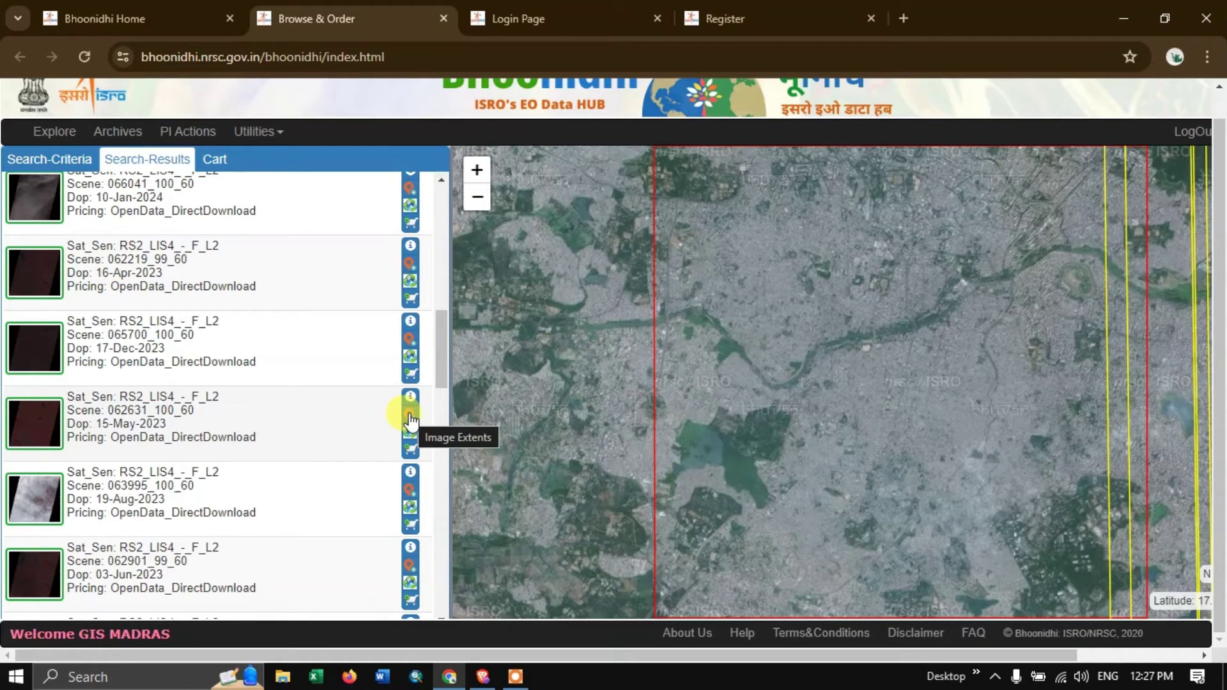
Overlay the 15-May-2023 scene 062631_100_60 image inside its footprint over Hyderabad.
click(410, 416)
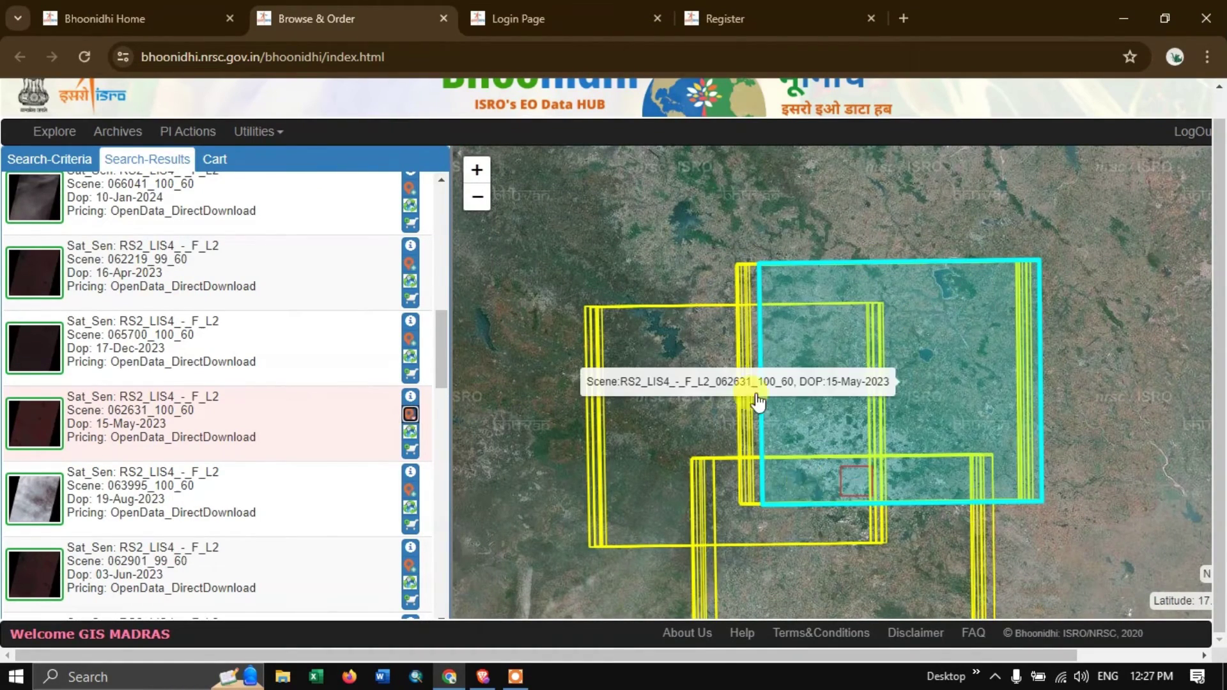
click(410, 415)
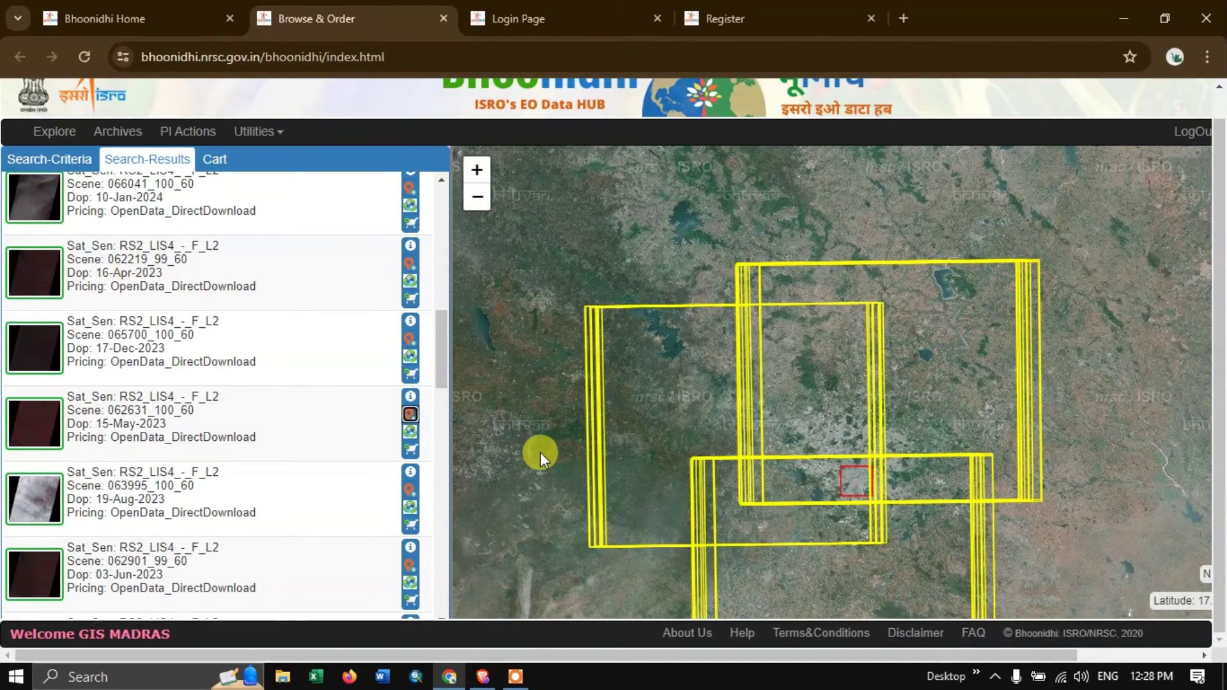
click(409, 432)
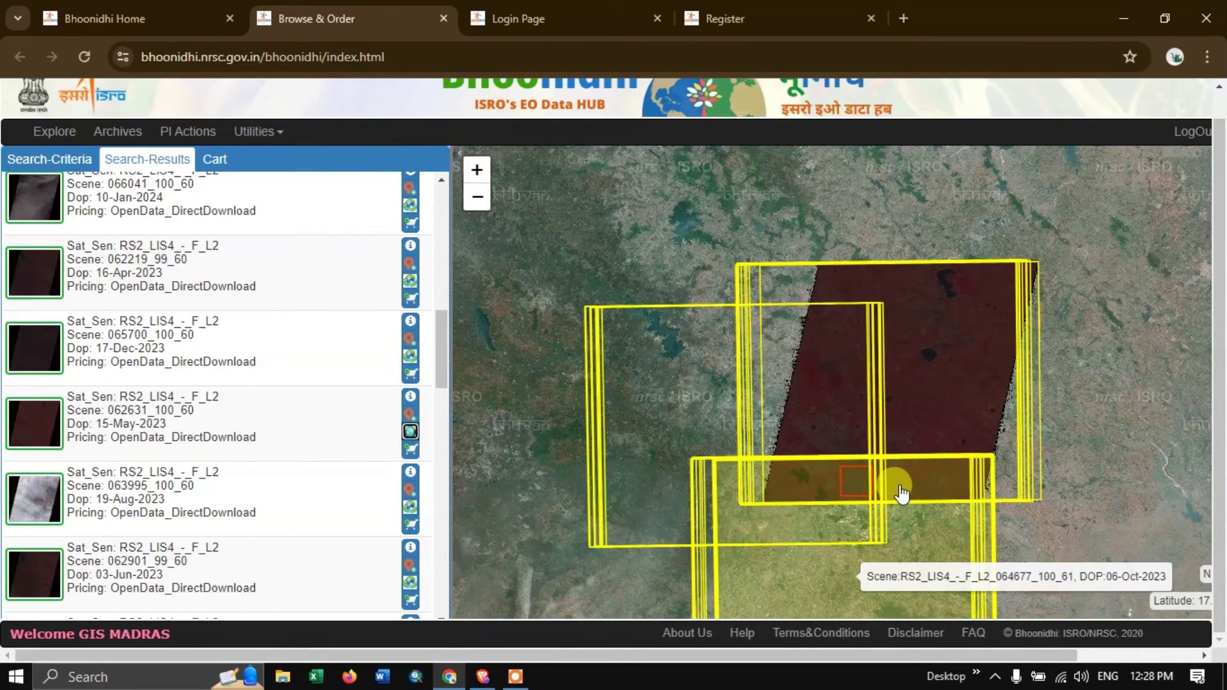
scroll(900, 493, up, 1)
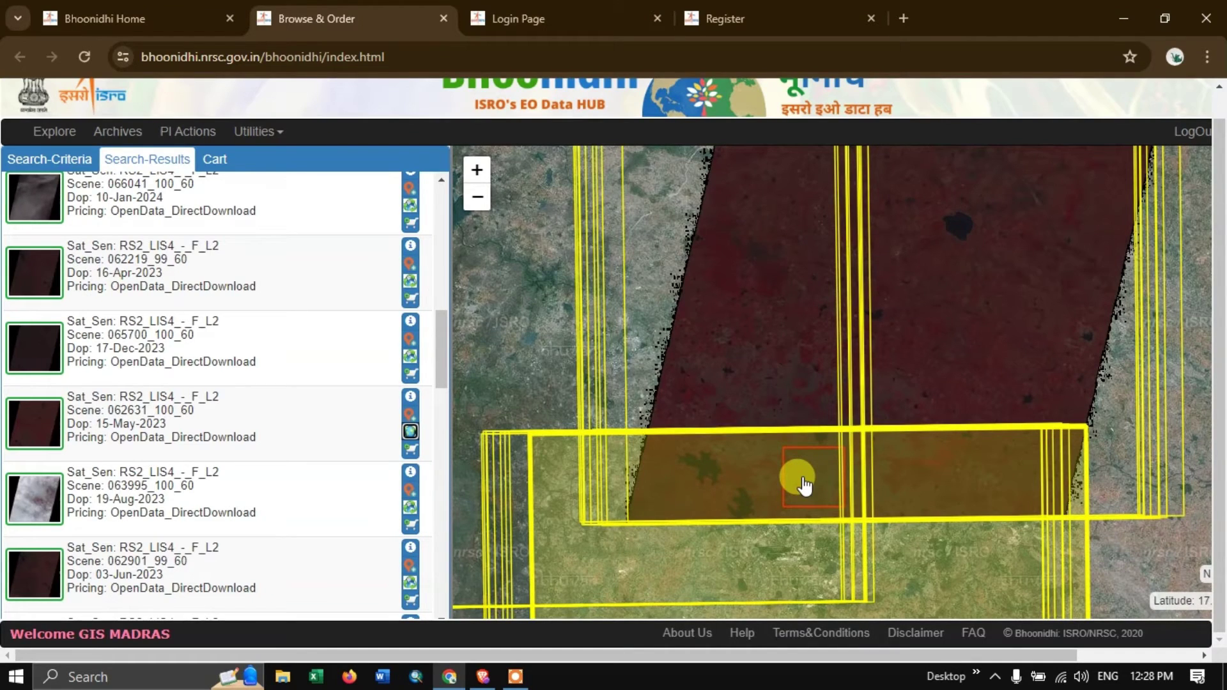
key(XF86MonBrightnessDown)
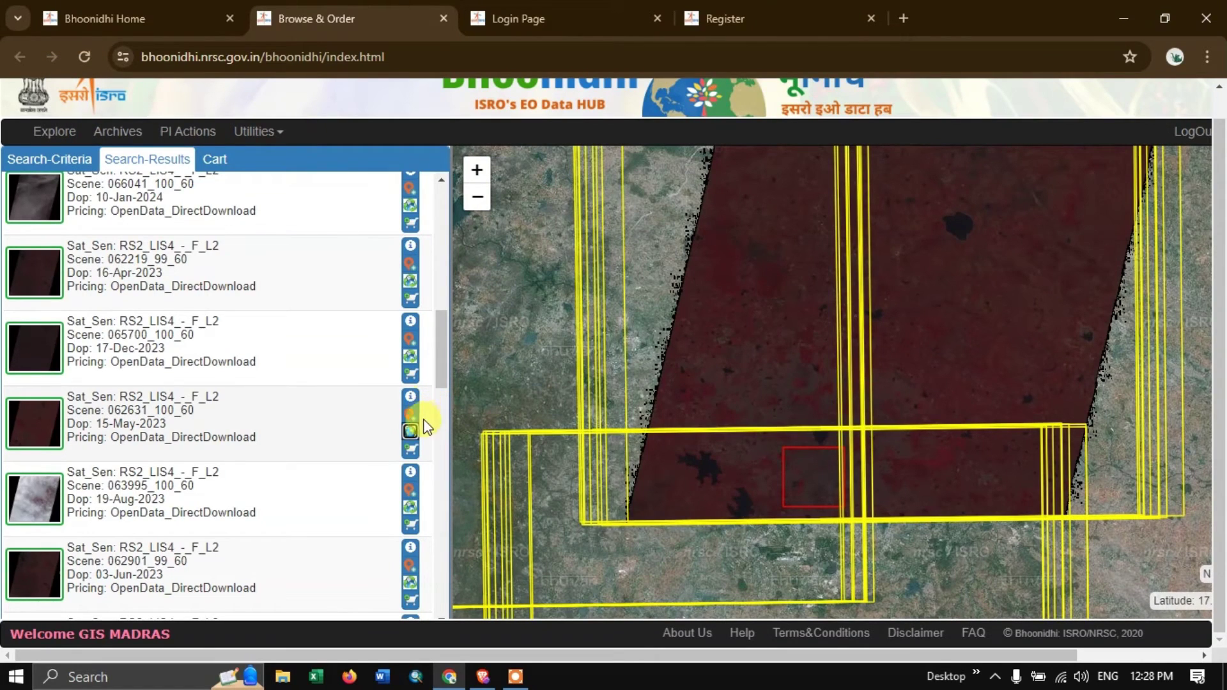
mouse_move(23, 417)
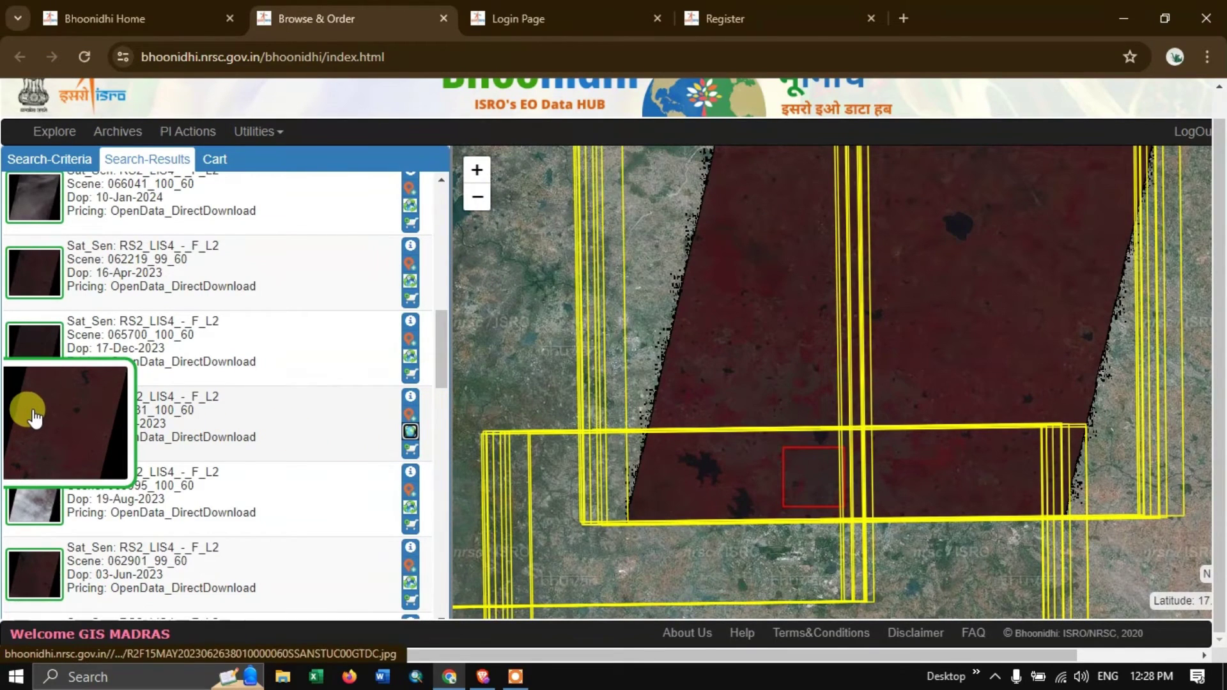
View the 15-May-2023 quicklook JPG full-size in its own tab, then return to Browse & Order.
click(33, 416)
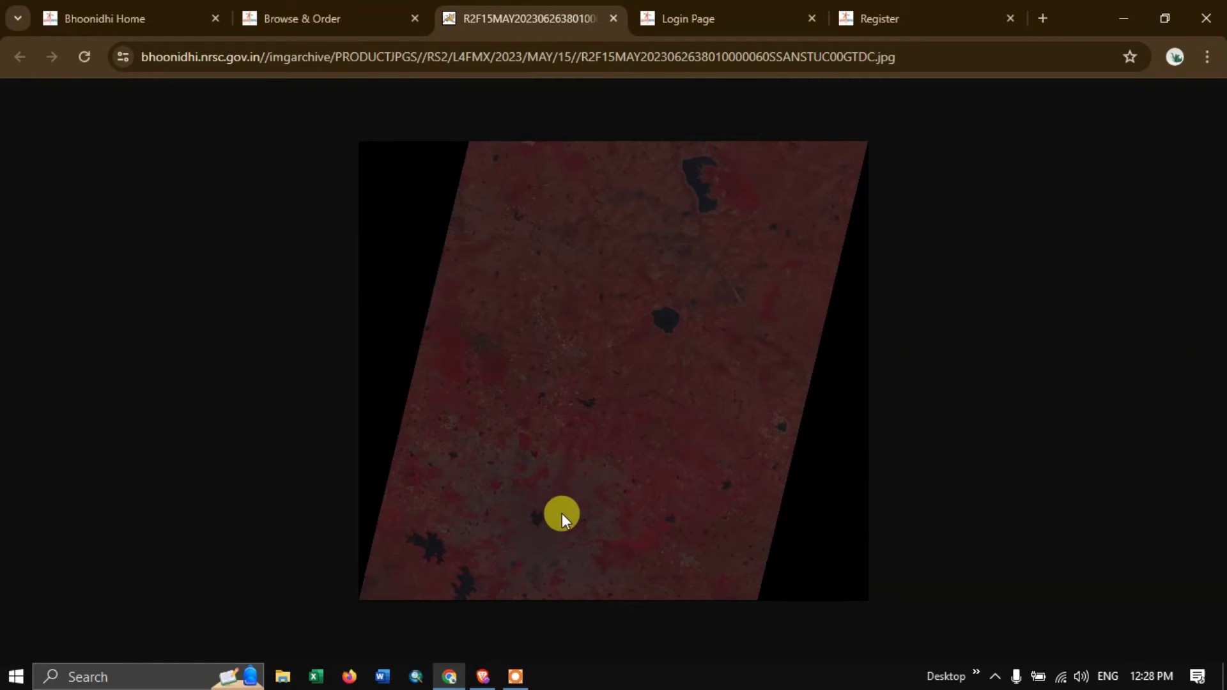
ctrl+scroll(535, 500, up, 3)
ctrl+scroll(536, 500, down, 2)
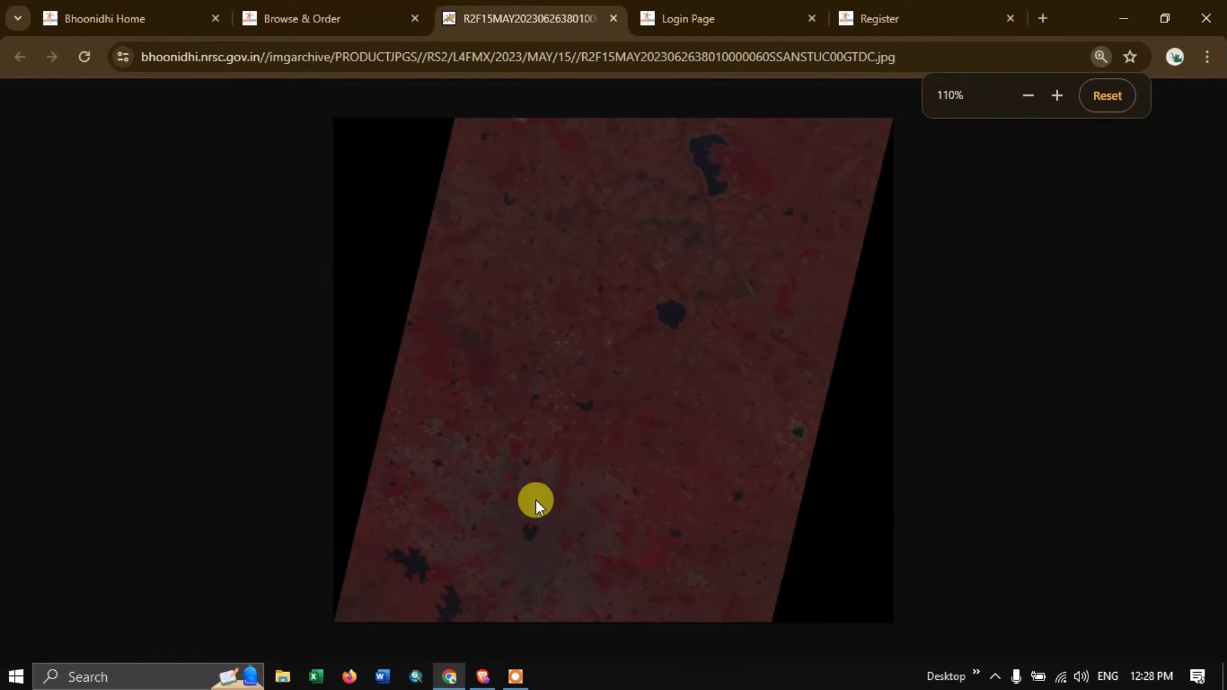
click(341, 15)
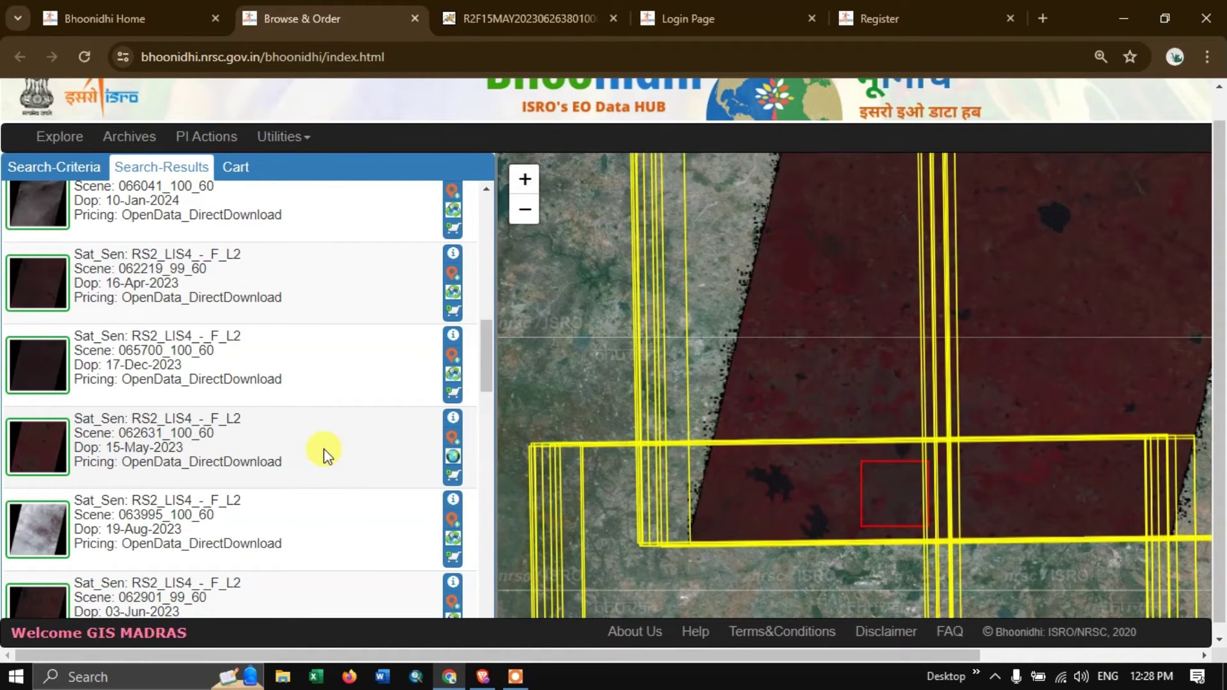
Add the 15-May-2023 scene to the open data cart and filter results with 'au' for August.
click(452, 476)
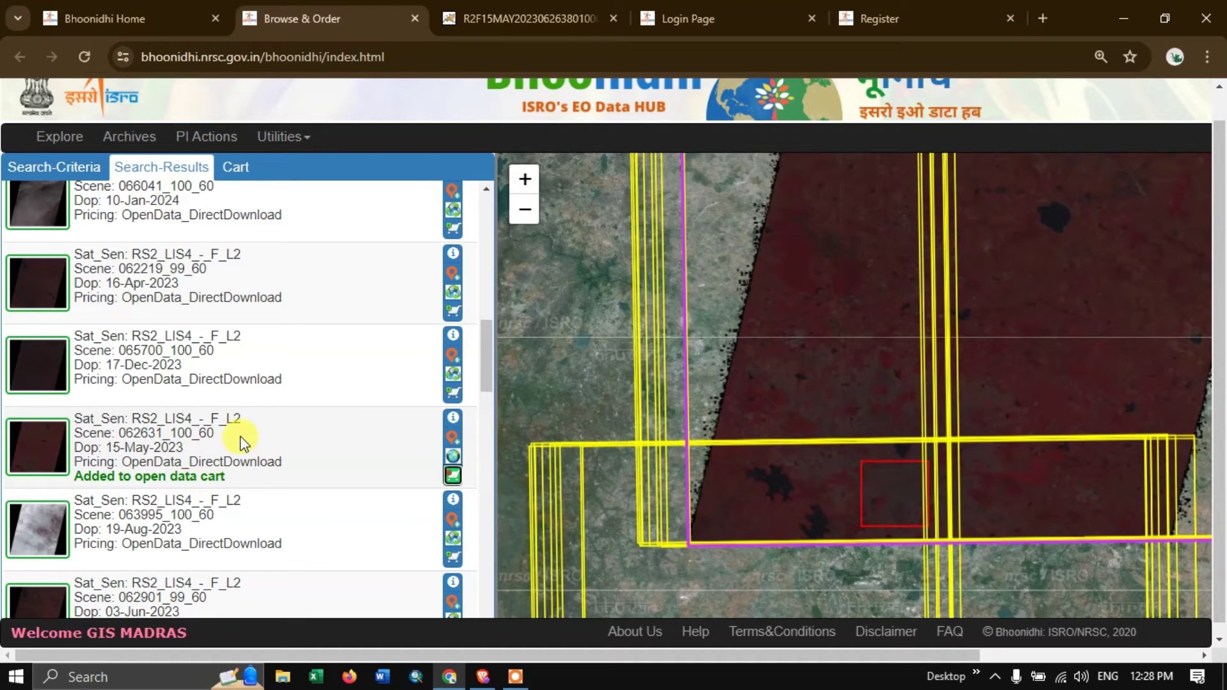
scroll(222, 397, up, 2)
scroll(222, 397, up, 8)
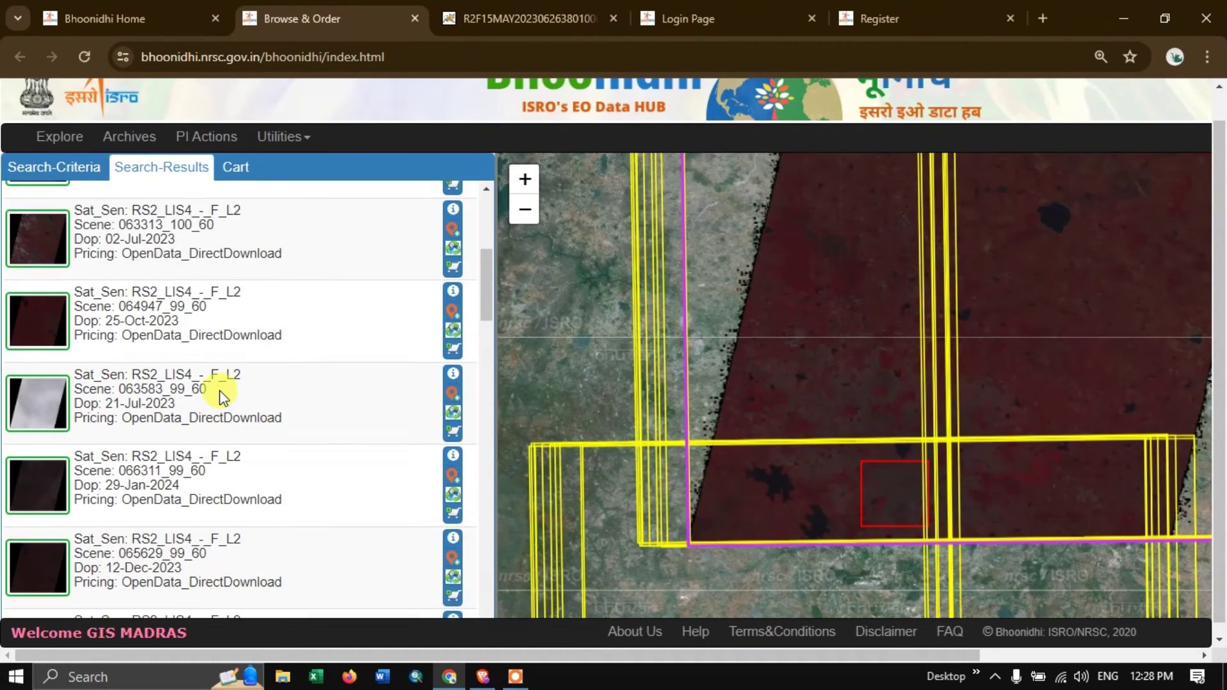
click(81, 335)
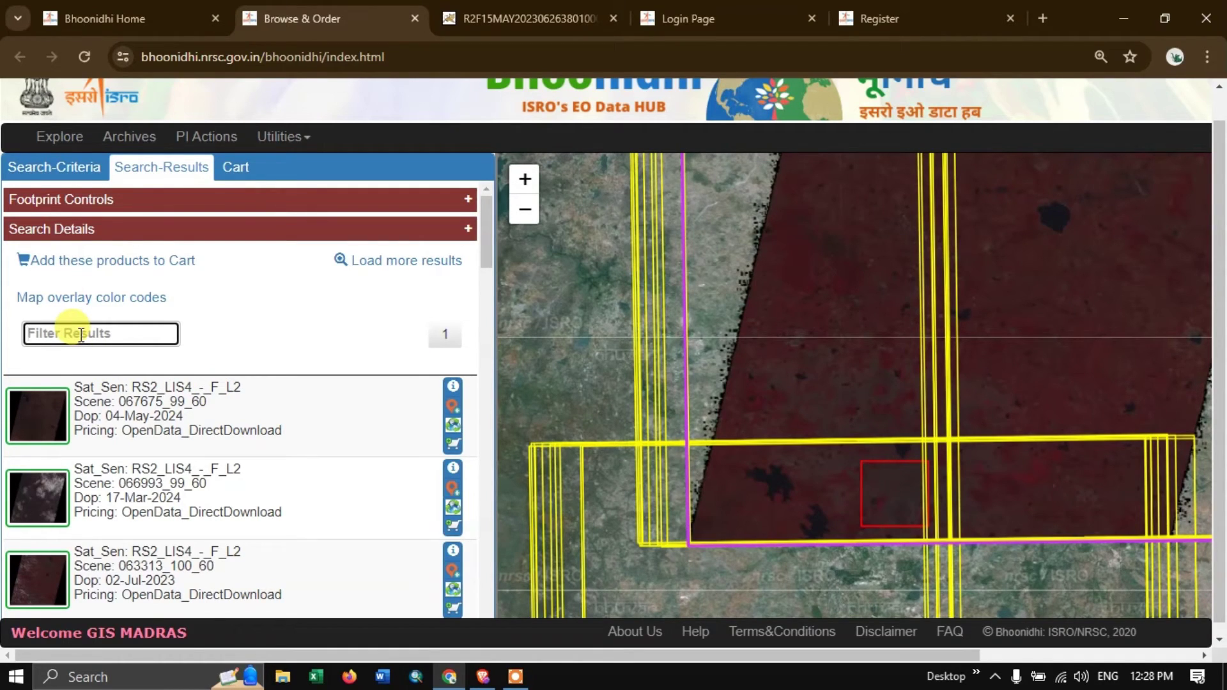
text(aug)
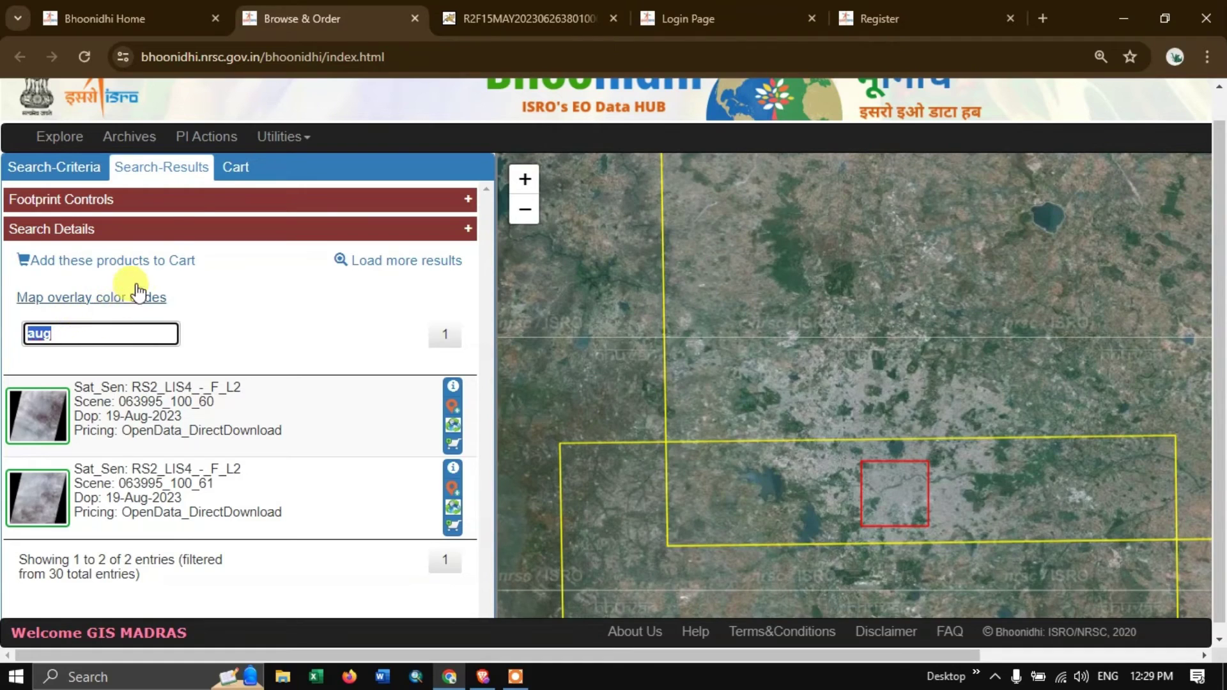
Confirm the open data cart holding the 15-May-2023 scene and acknowledge the Success message.
click(236, 168)
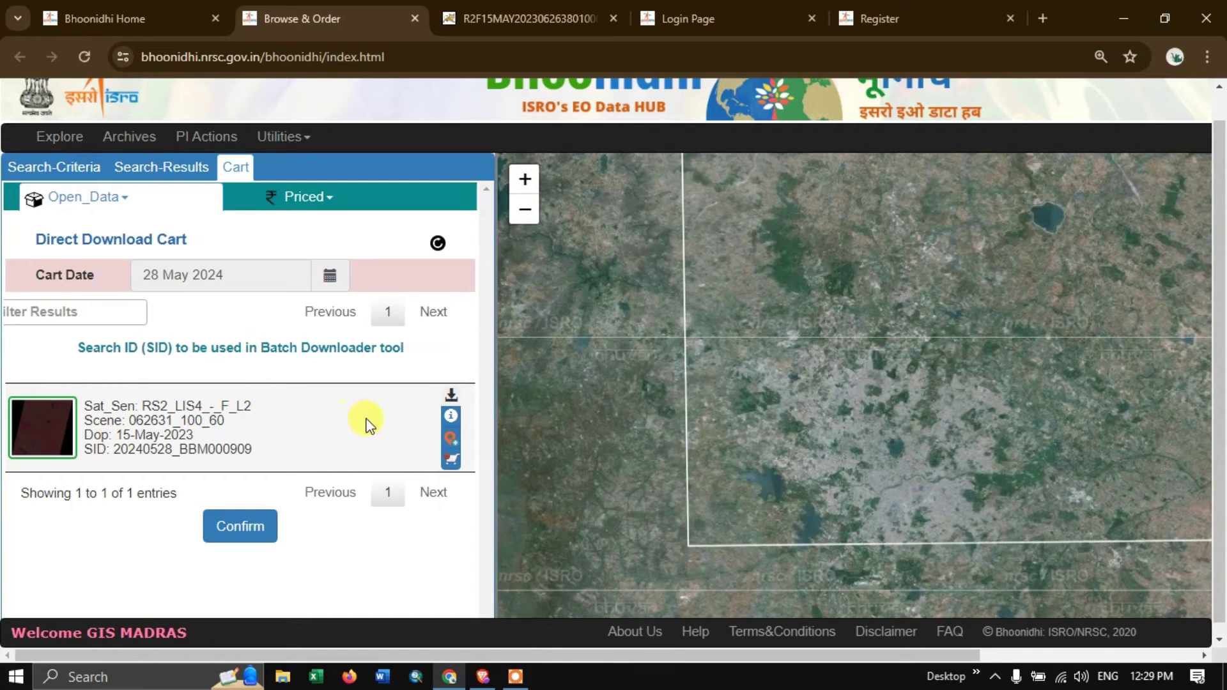
click(451, 398)
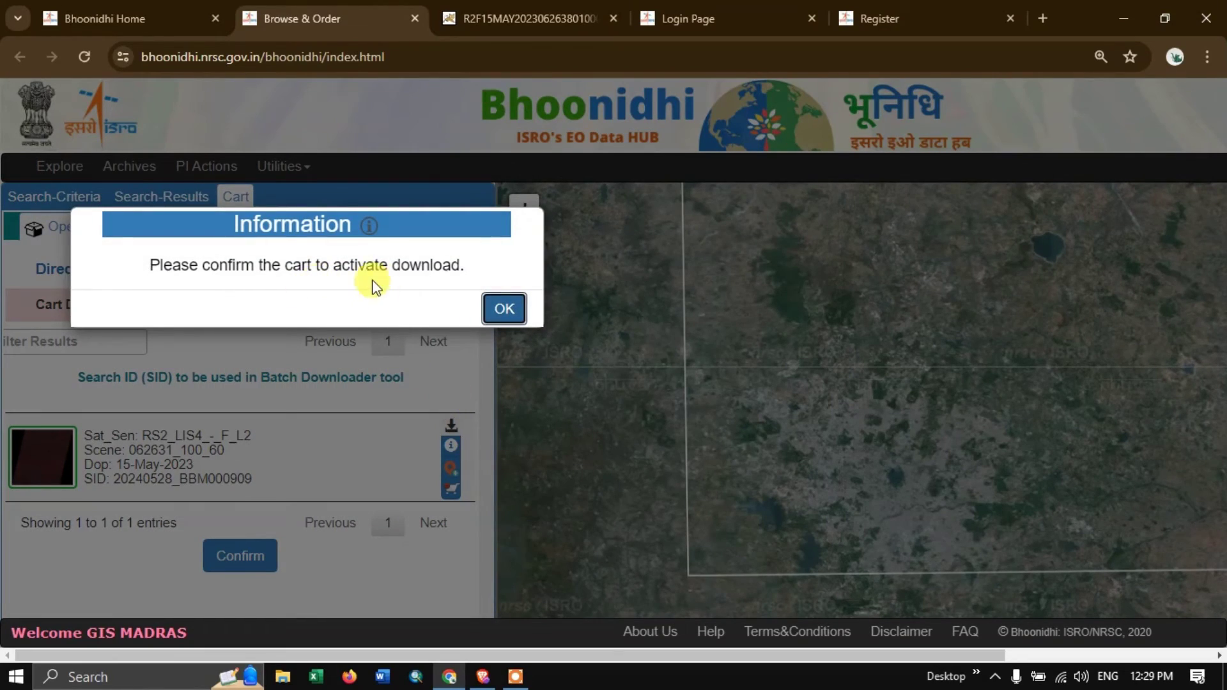
click(500, 312)
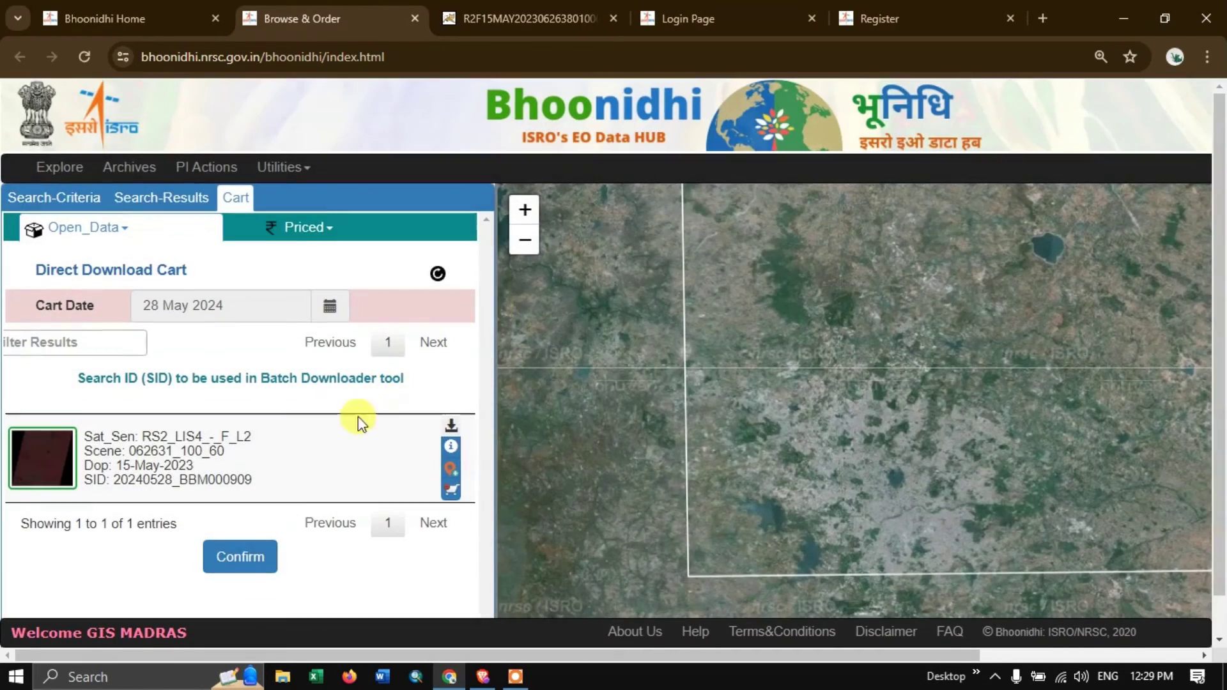
click(240, 555)
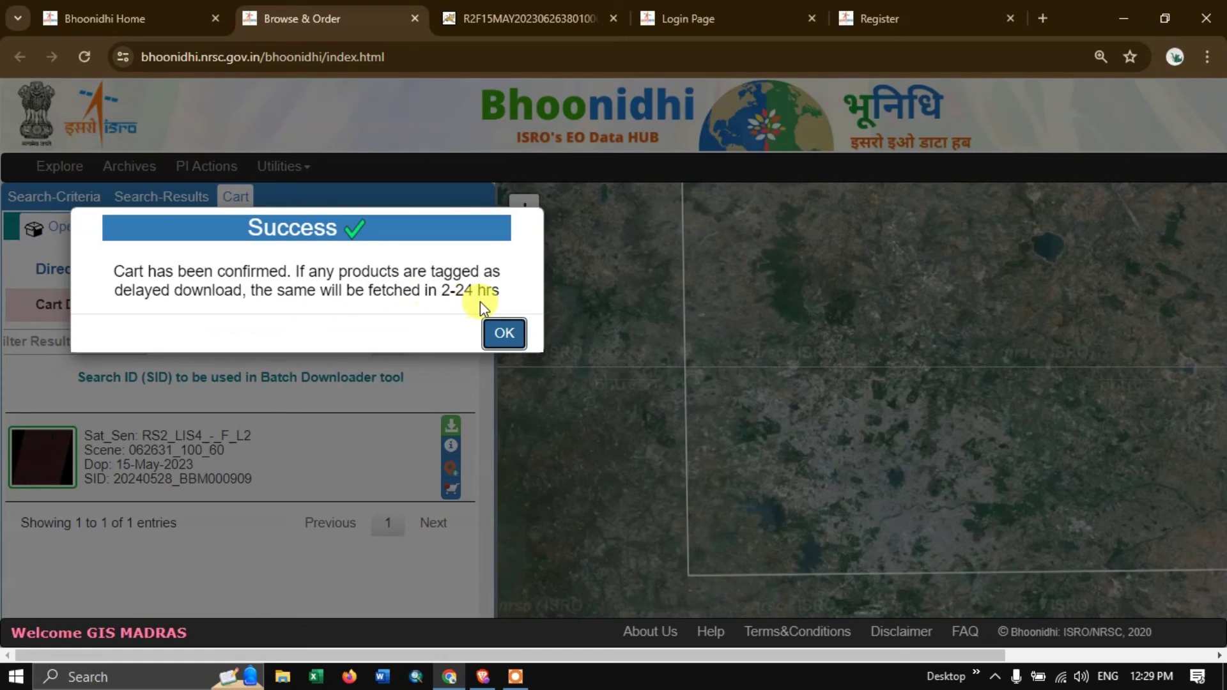
click(504, 333)
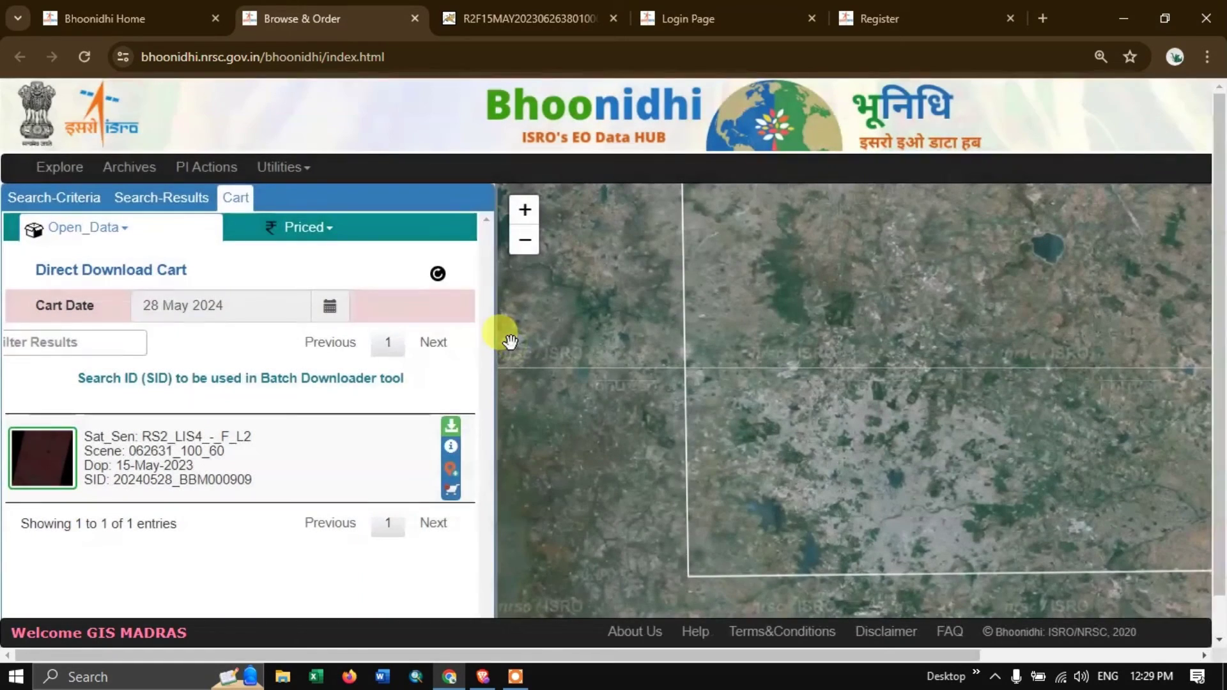
click(452, 427)
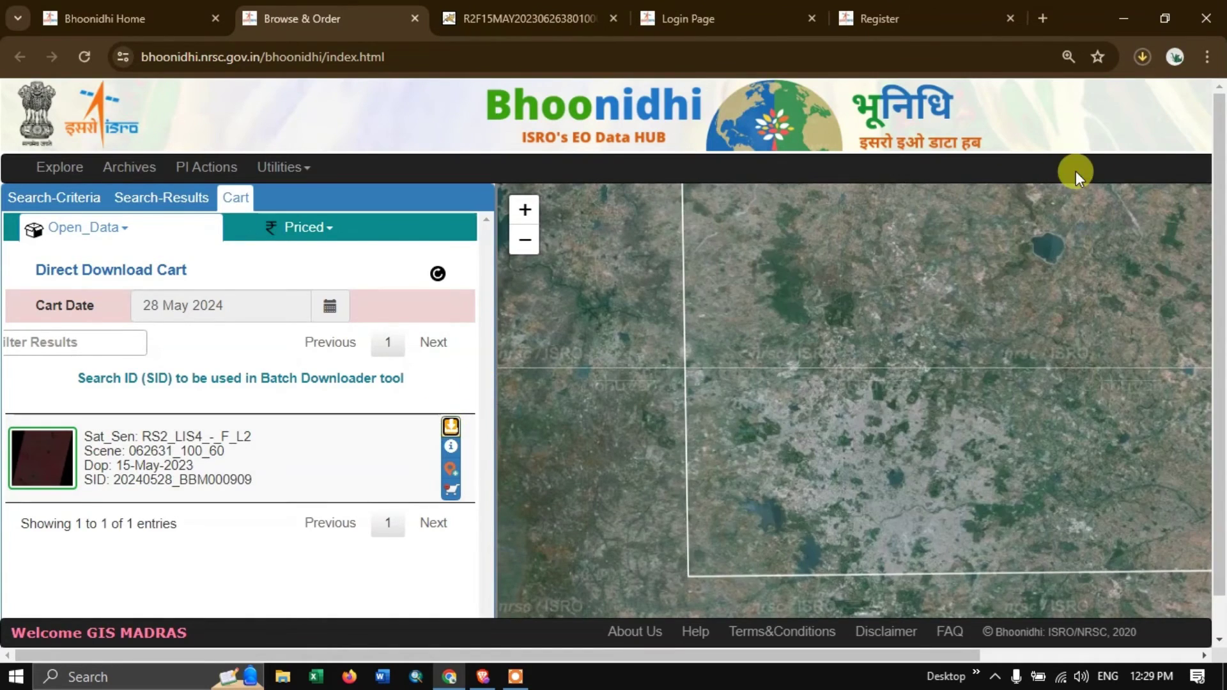
click(1143, 58)
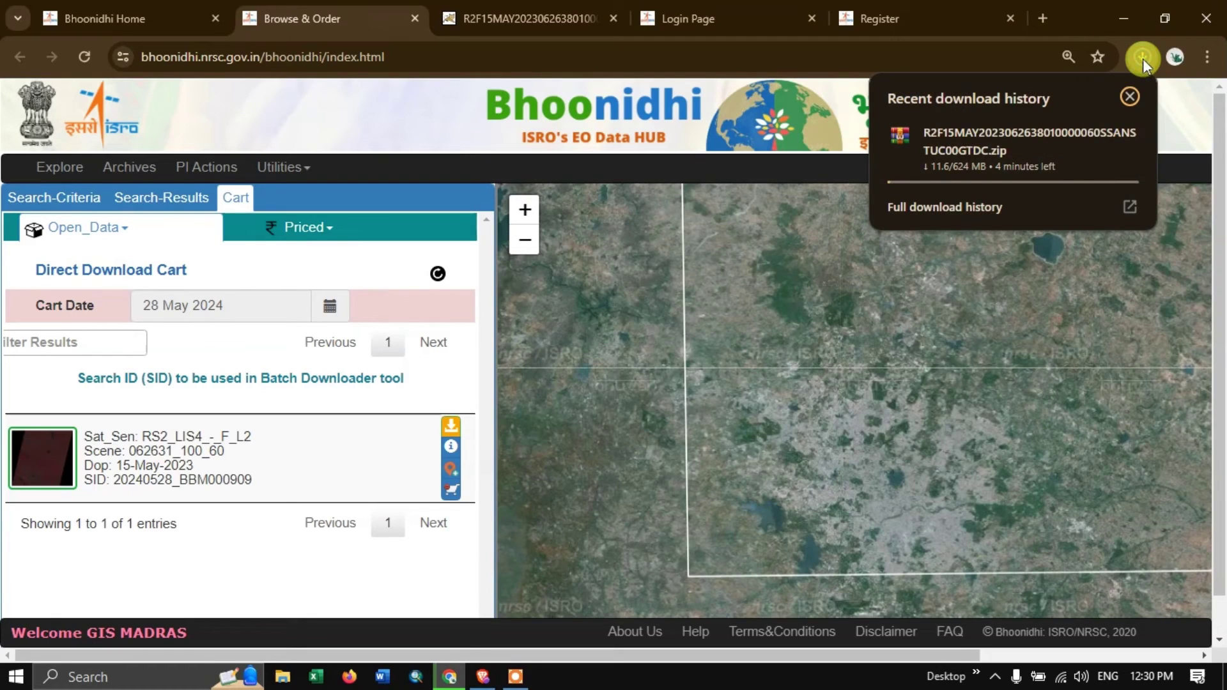
mouse_move(1006, 173)
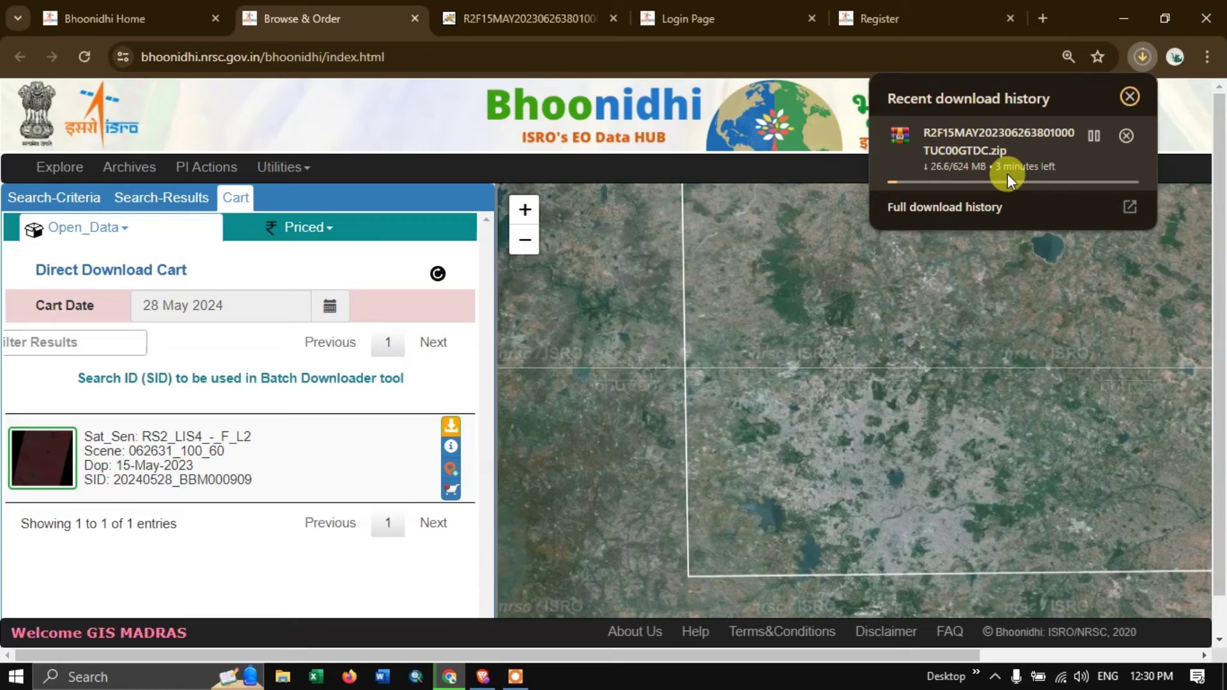
click(1143, 58)
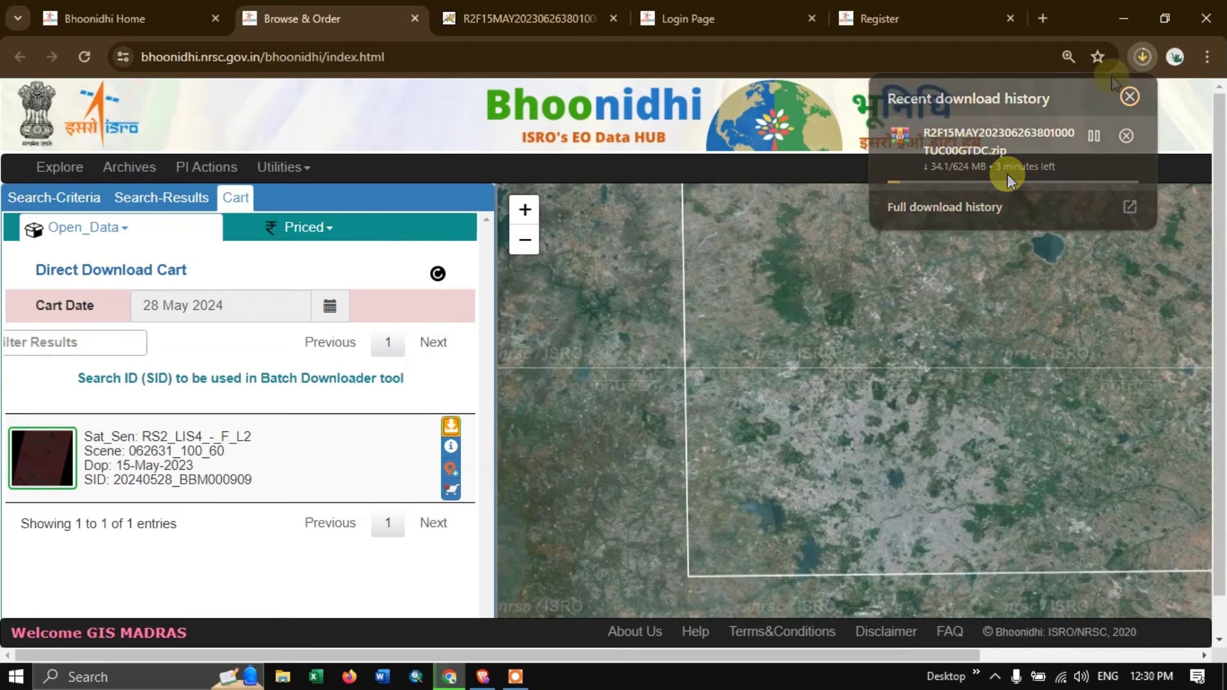
click(1142, 57)
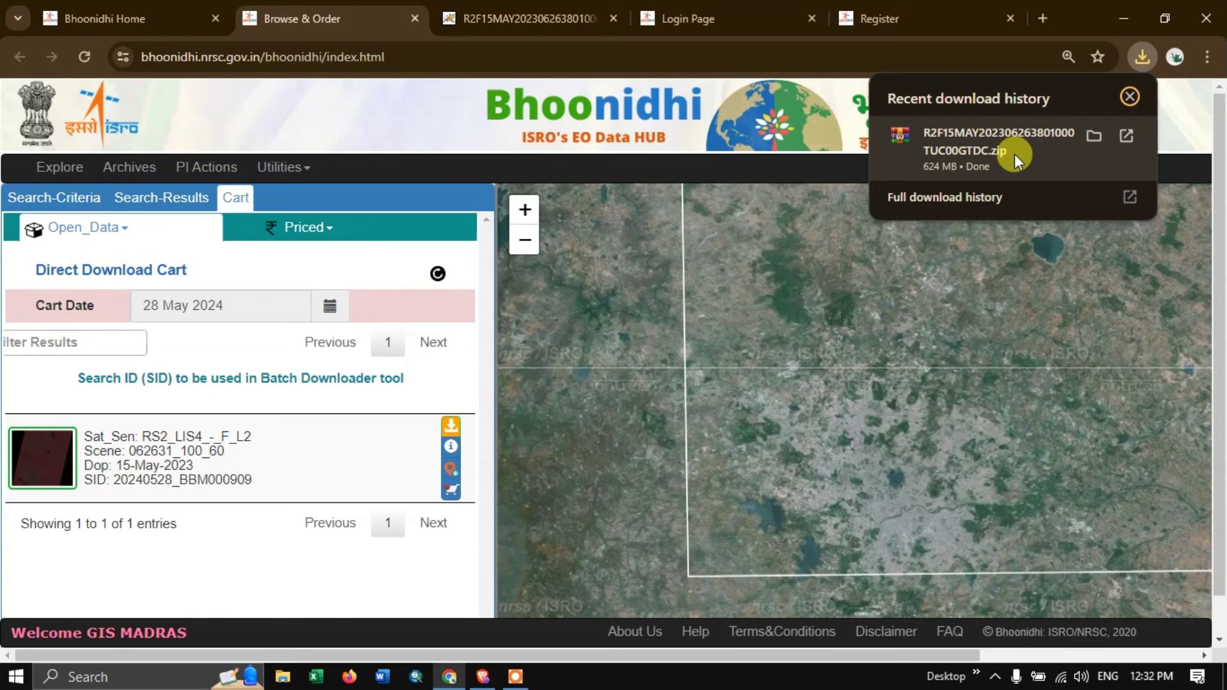
Extract the downloaded scene archive into Downloads and open the extracted folder.
click(1096, 133)
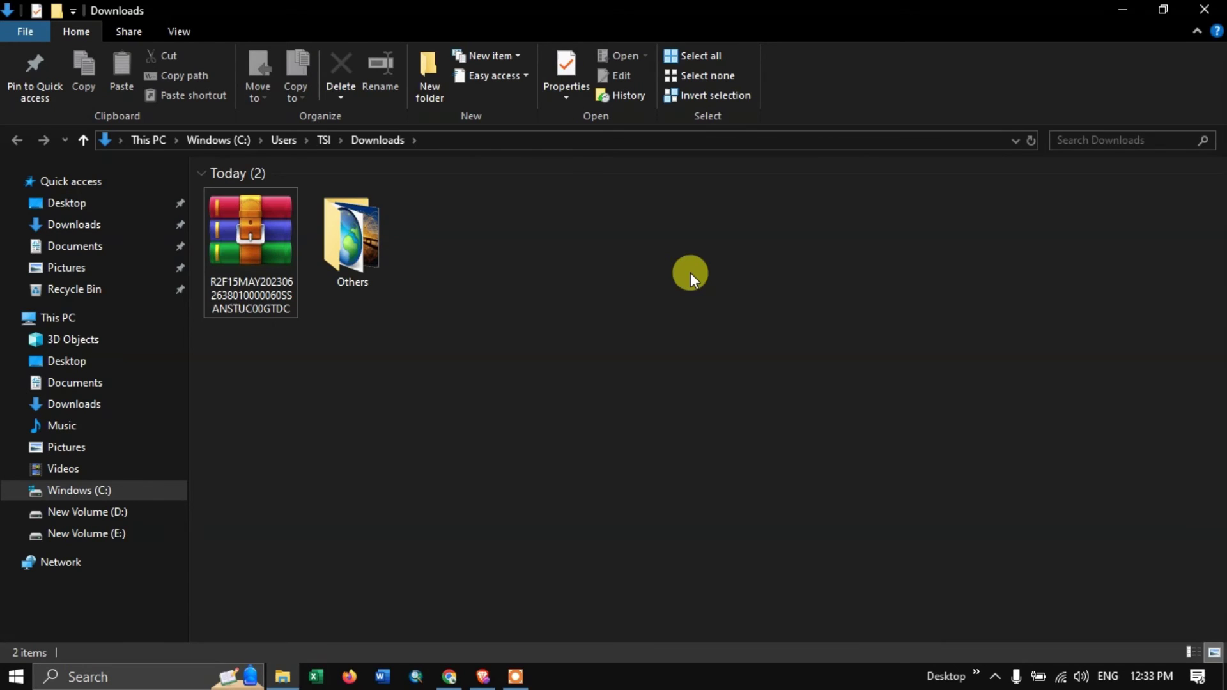
right_click(275, 251)
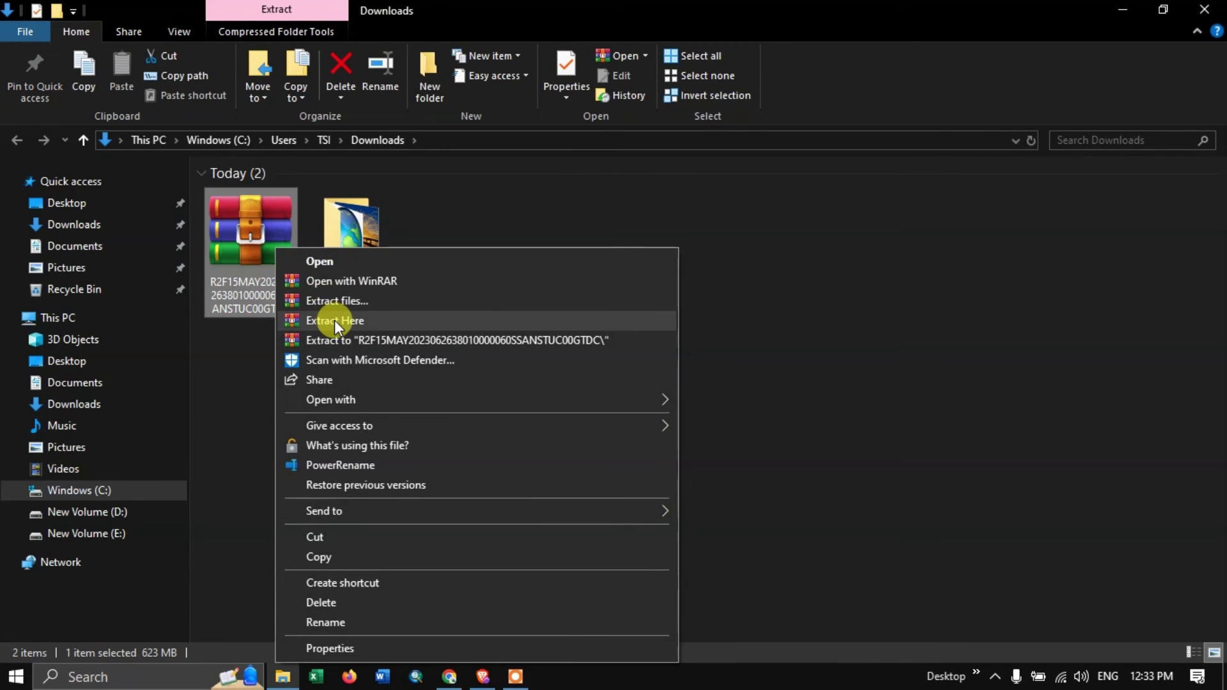
click(335, 320)
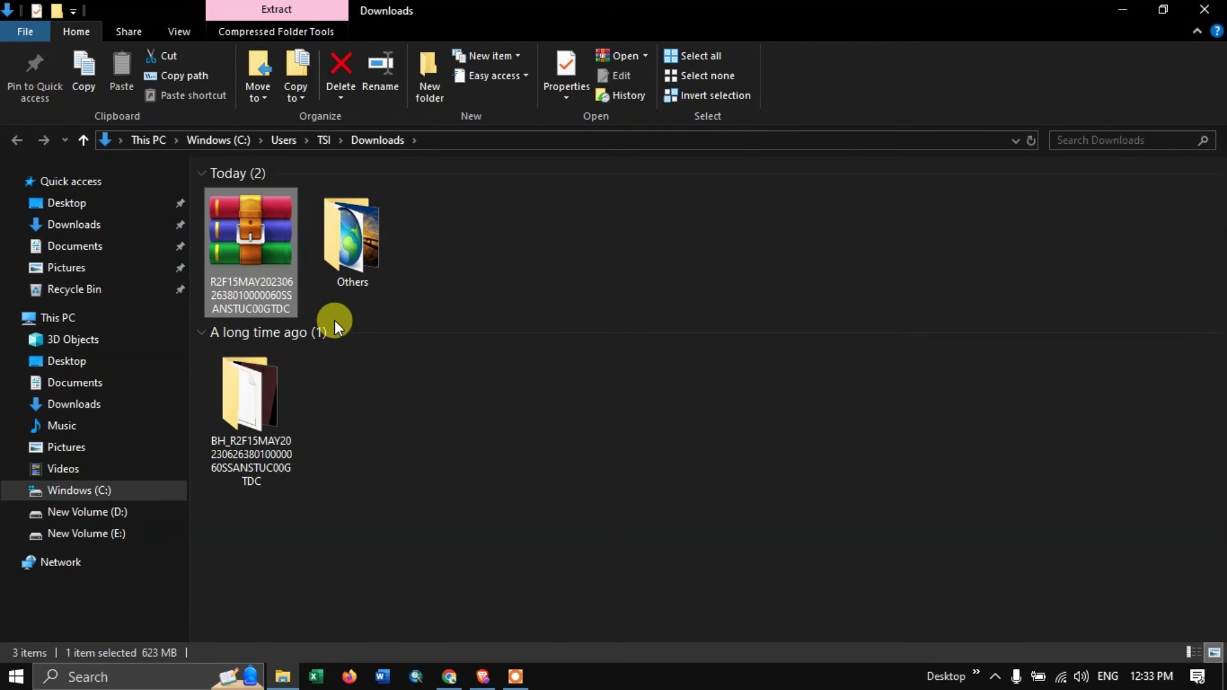
double_click(276, 409)
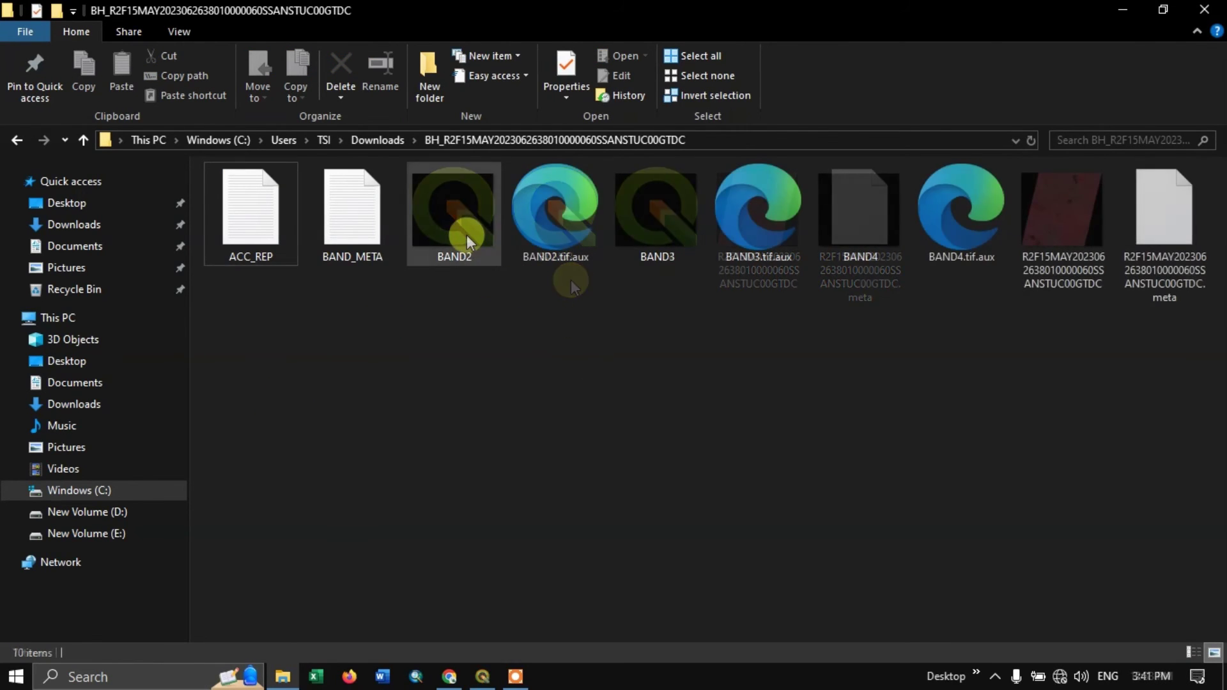
Inspect the BAND2 and BAND_META files in the refreshed folder, then switch to QGIS.
click(466, 238)
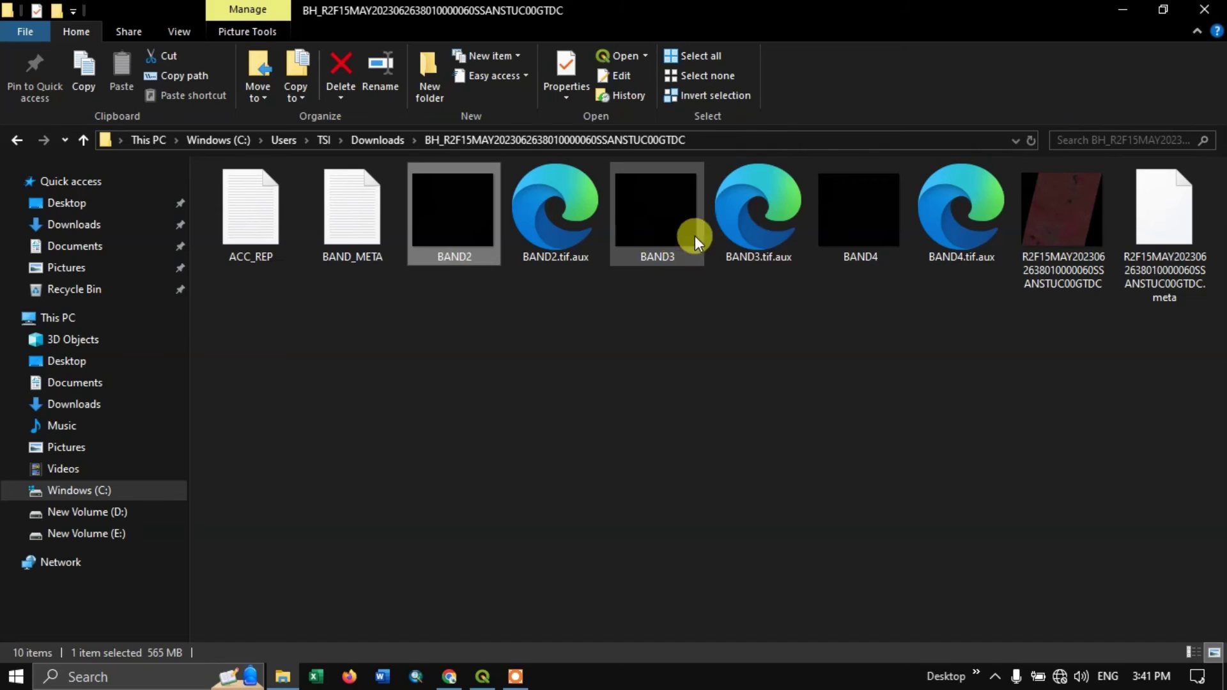
right_click(688, 302)
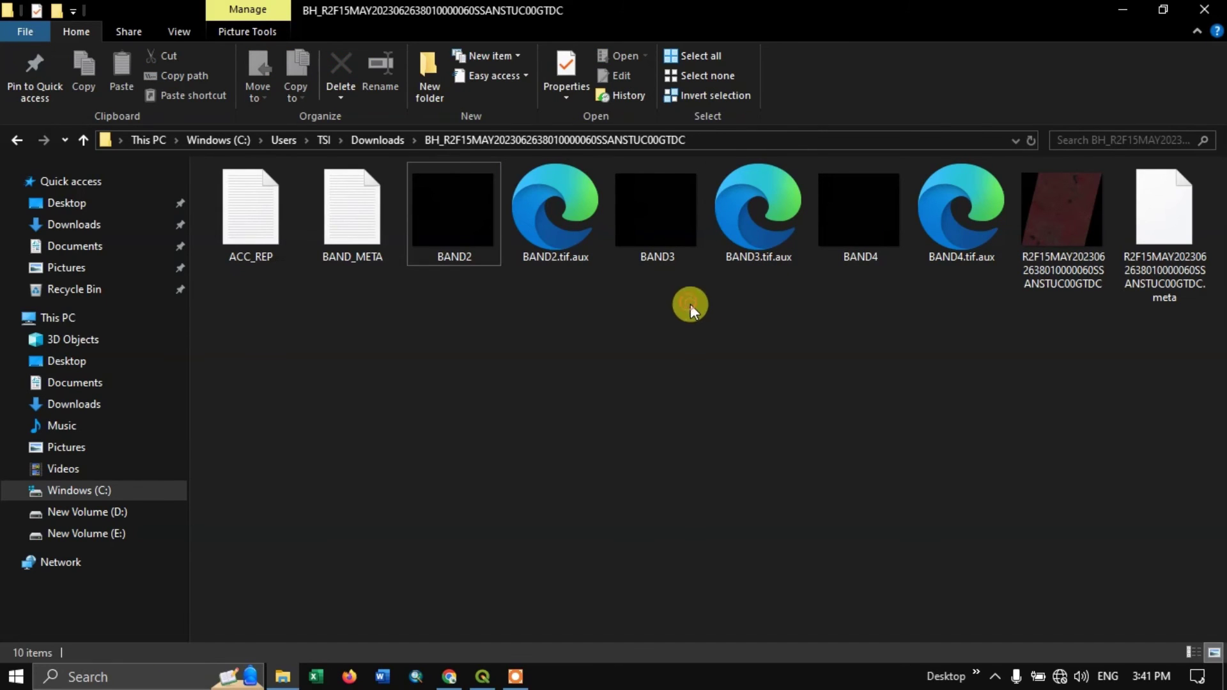
click(737, 376)
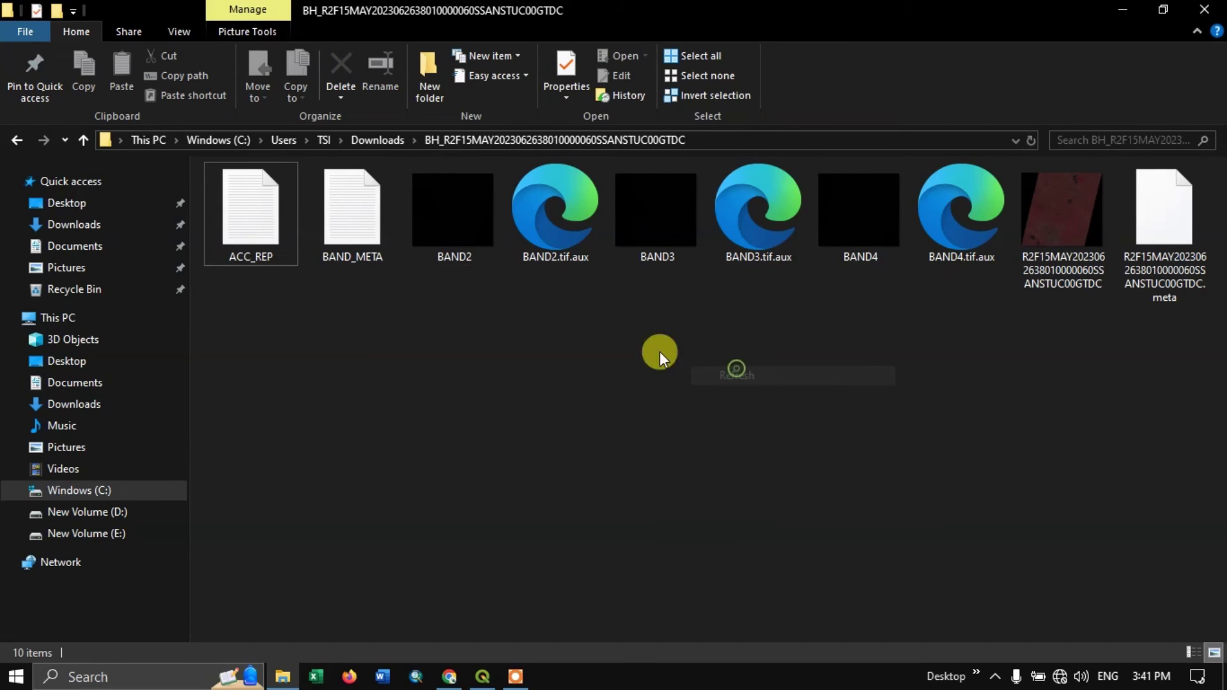
click(352, 230)
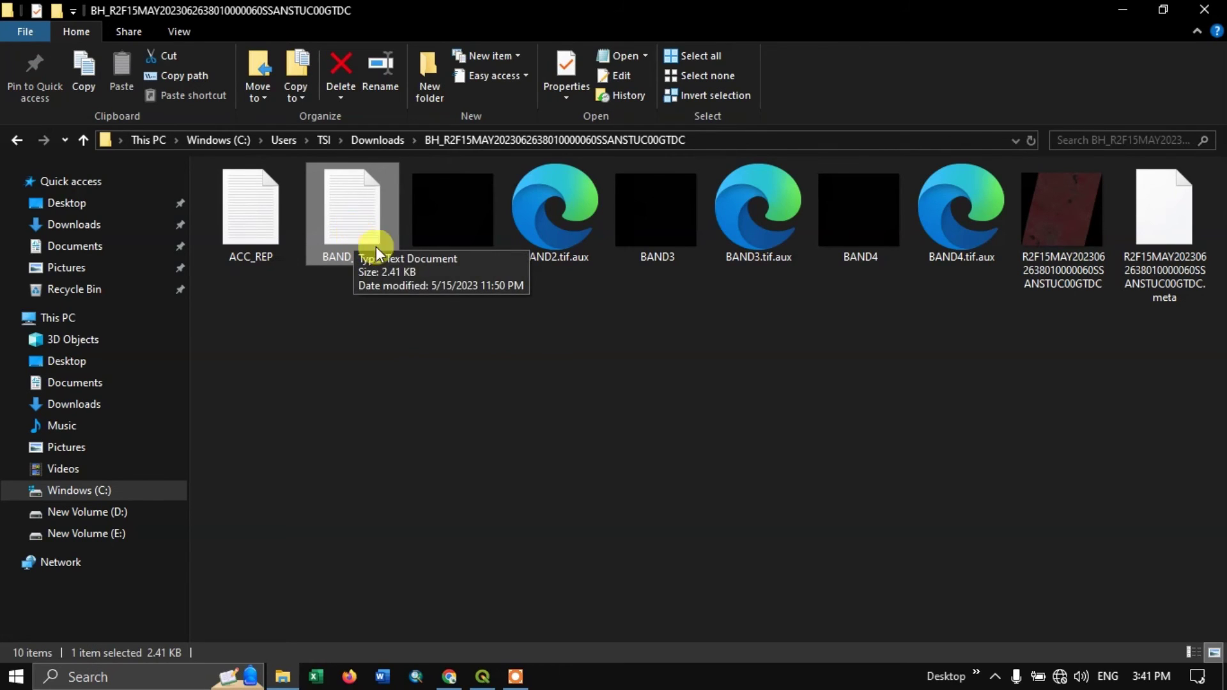
click(484, 678)
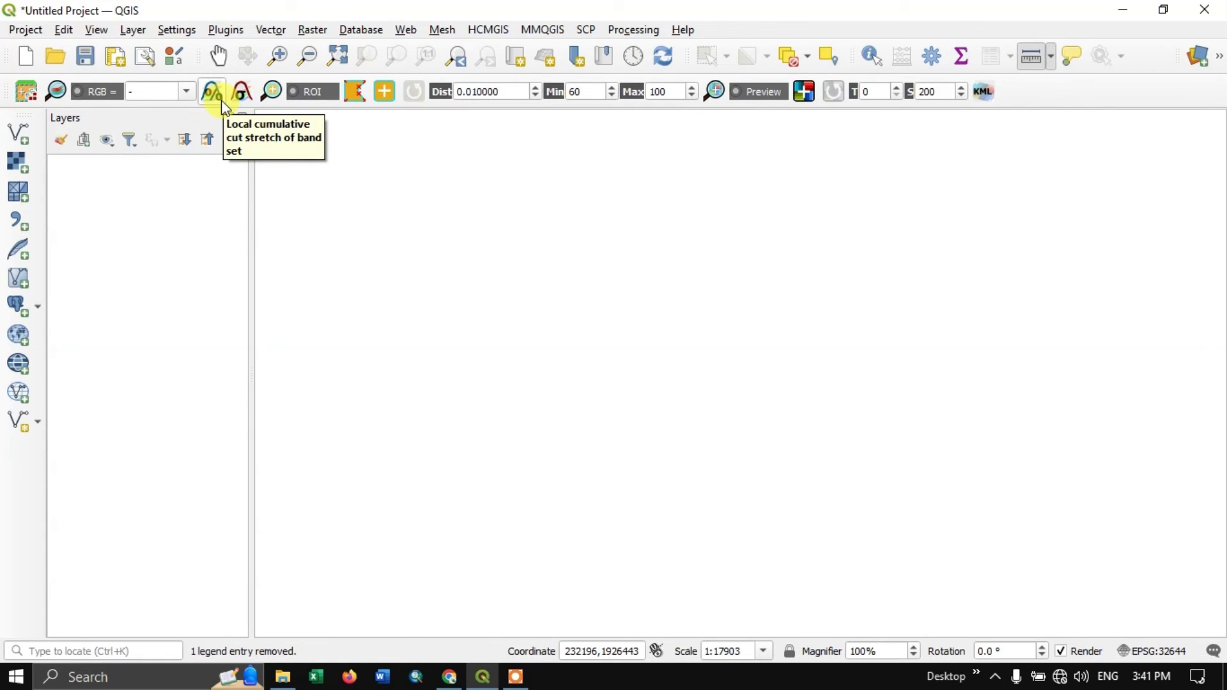
Open the Raster > Miscellaneous > Merge tool.
click(316, 29)
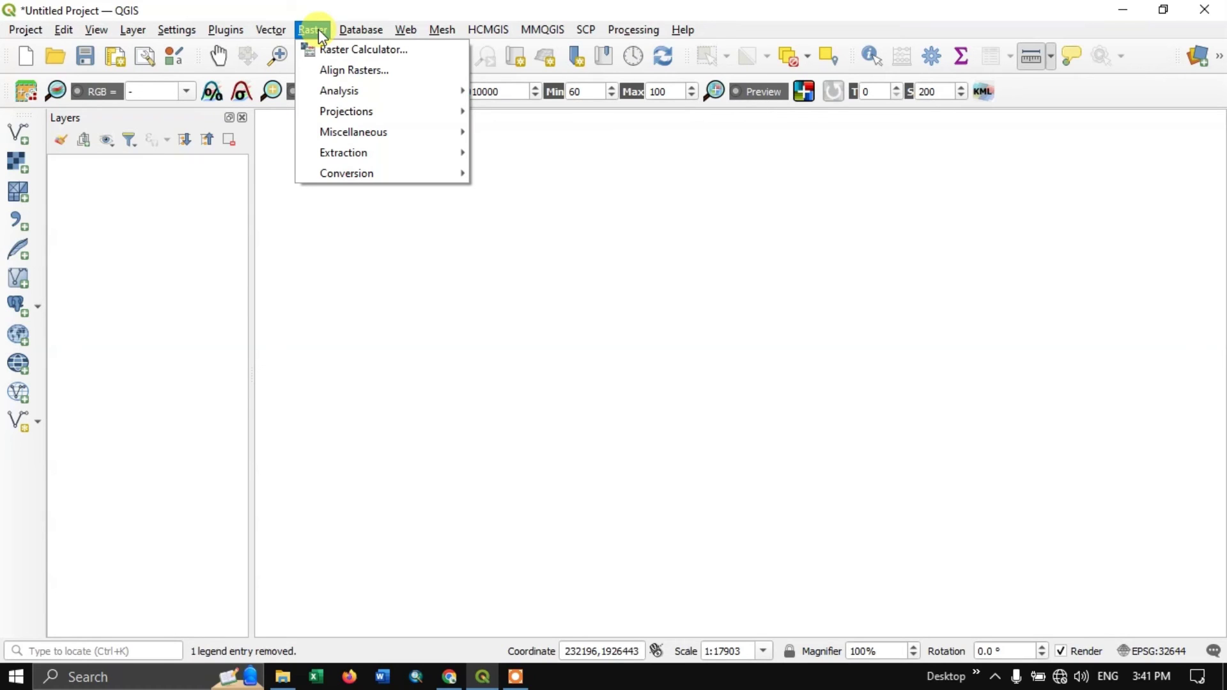
mouse_move(350, 138)
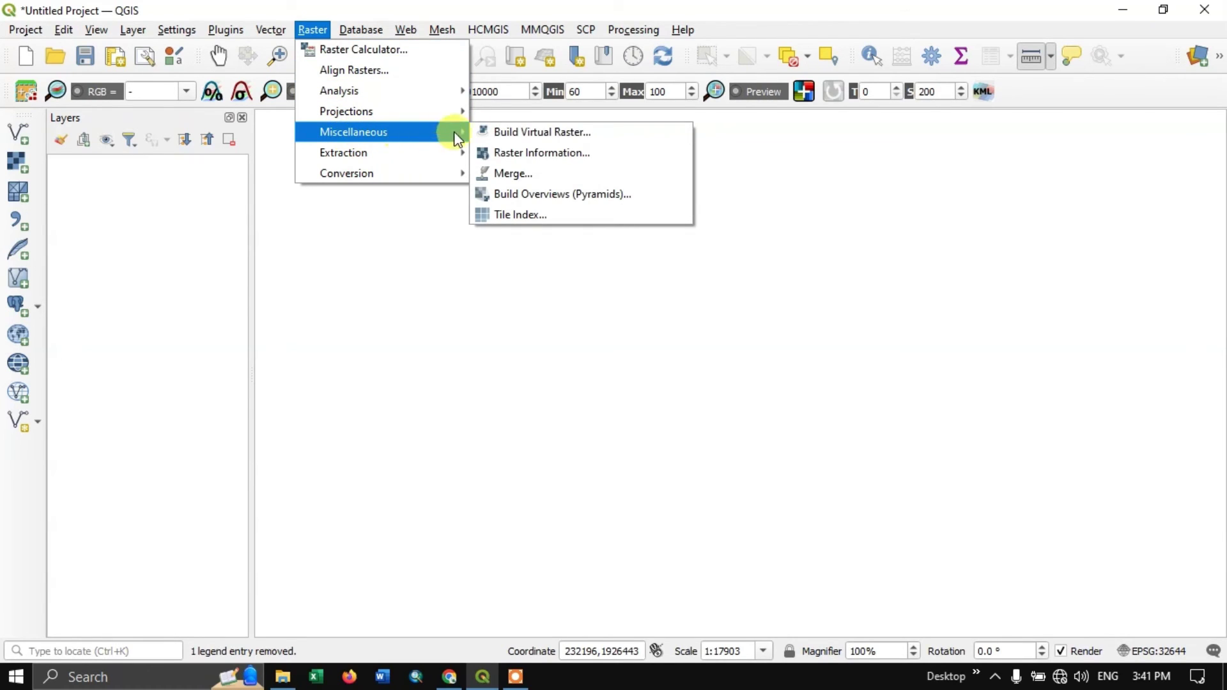
click(539, 173)
Choose BAND2, BAND3 and BAND4 from the scene folder as the merge input layers.
click(900, 179)
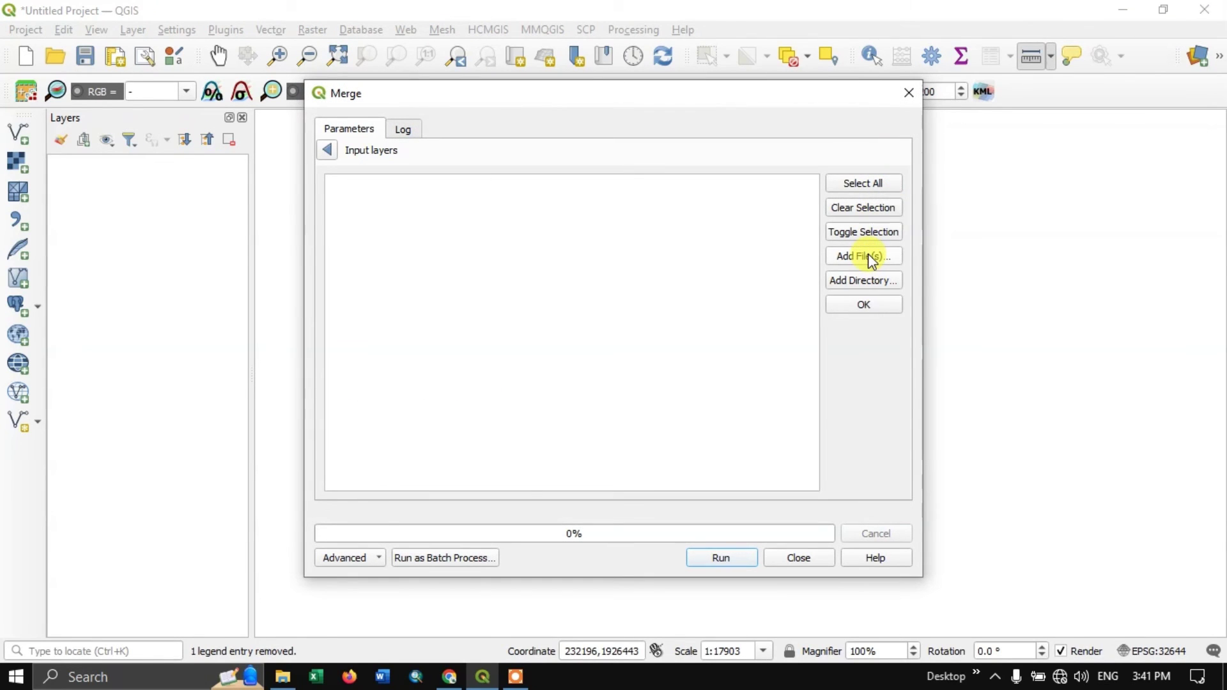
click(848, 258)
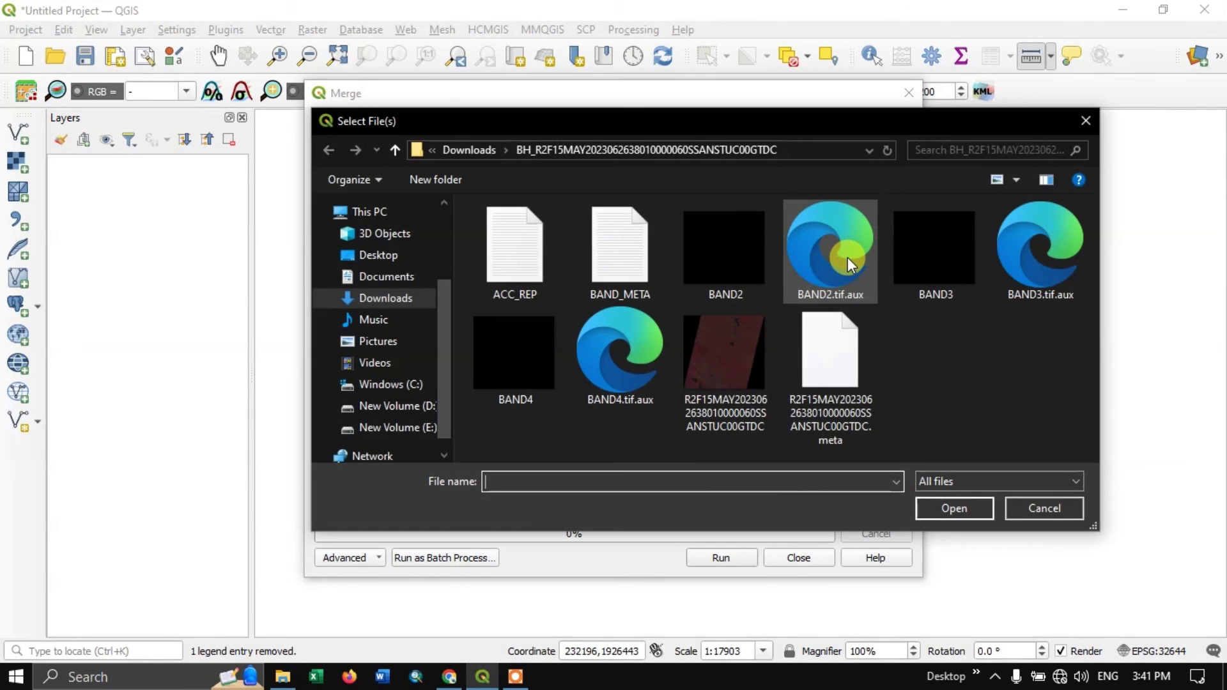
click(723, 279)
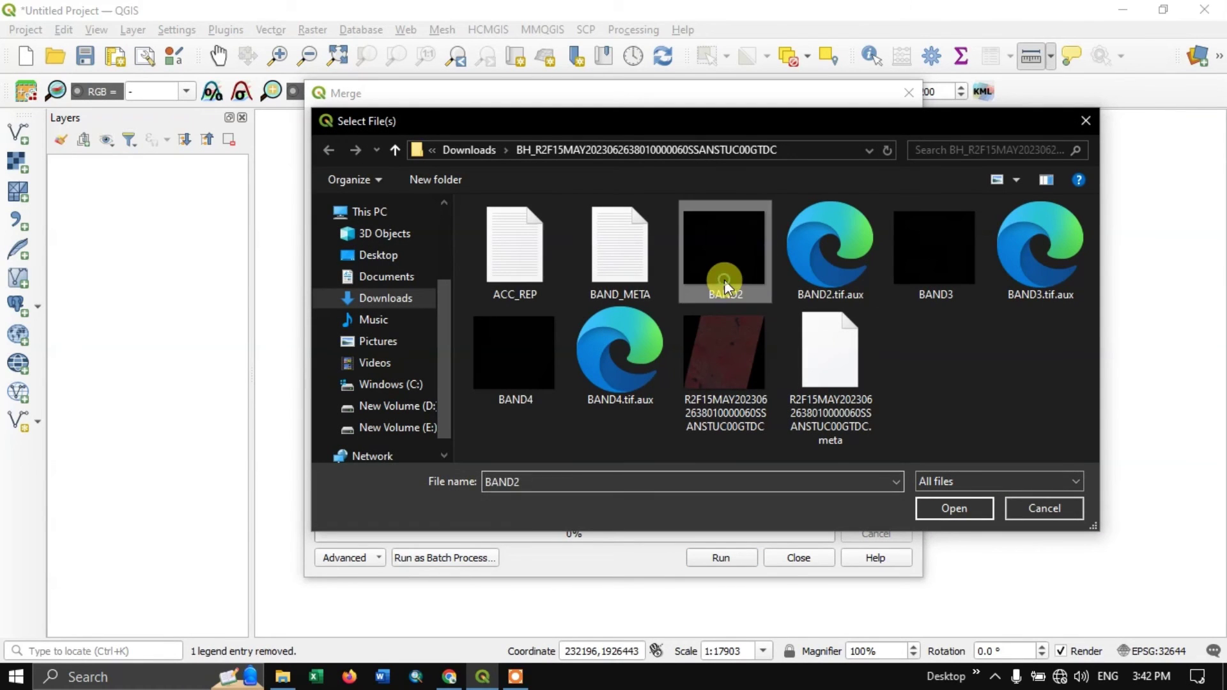
ctrl+click(911, 266)
ctrl+click(707, 374)
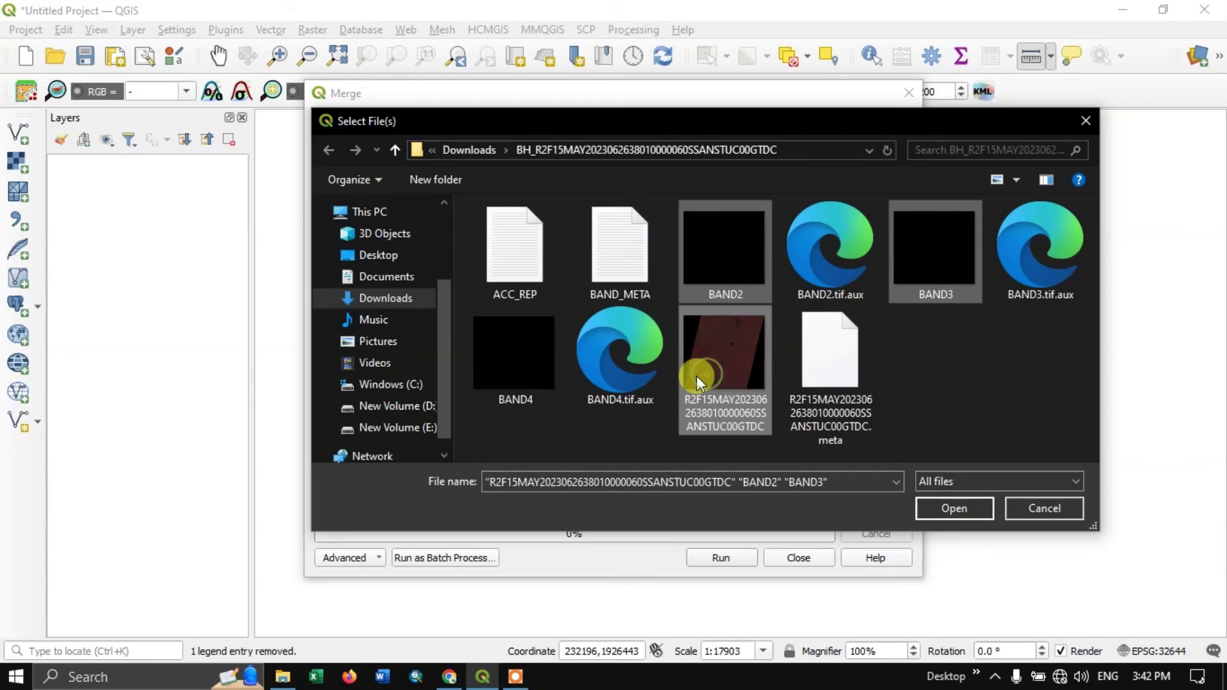
ctrl+click(498, 359)
ctrl+click(716, 359)
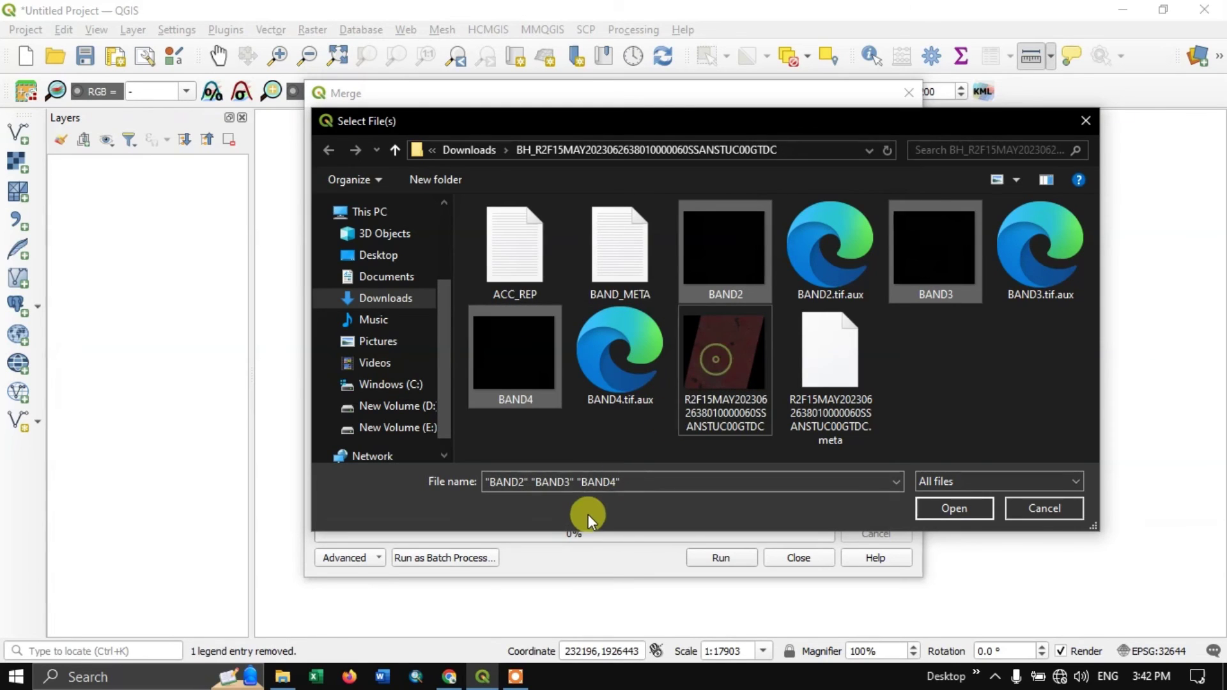
click(955, 509)
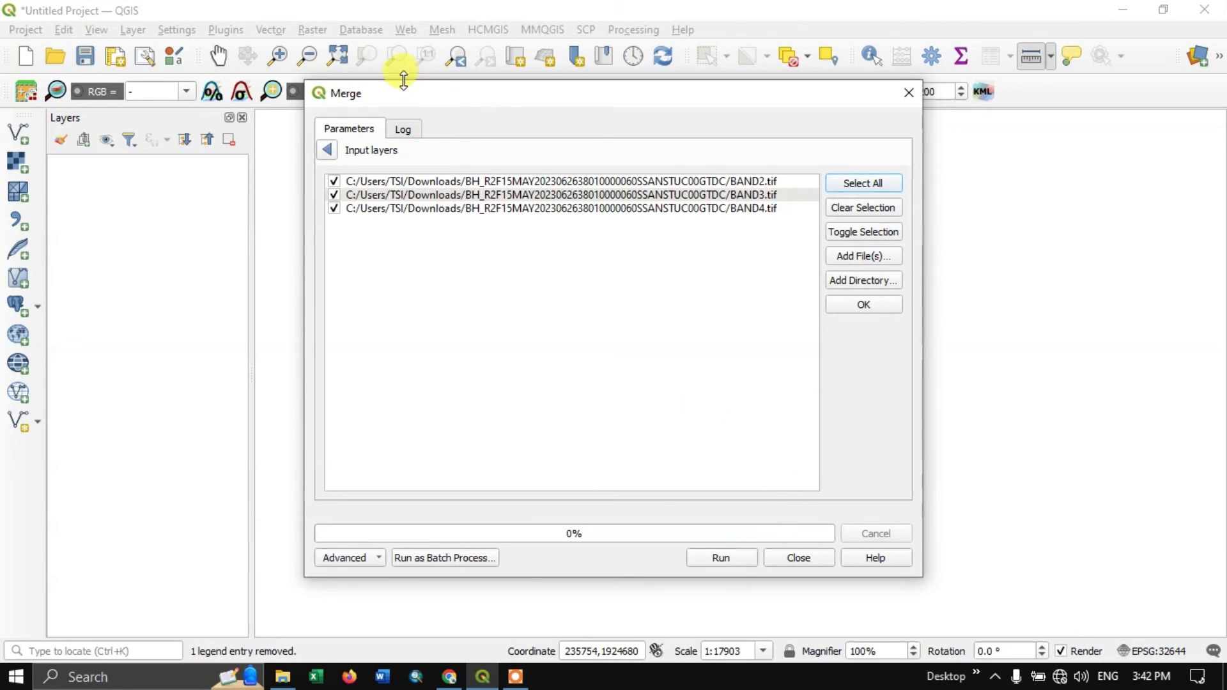
Run Merge with 'Place each input file into a separate band' ticked, creating the 'Merged' layer.
click(329, 152)
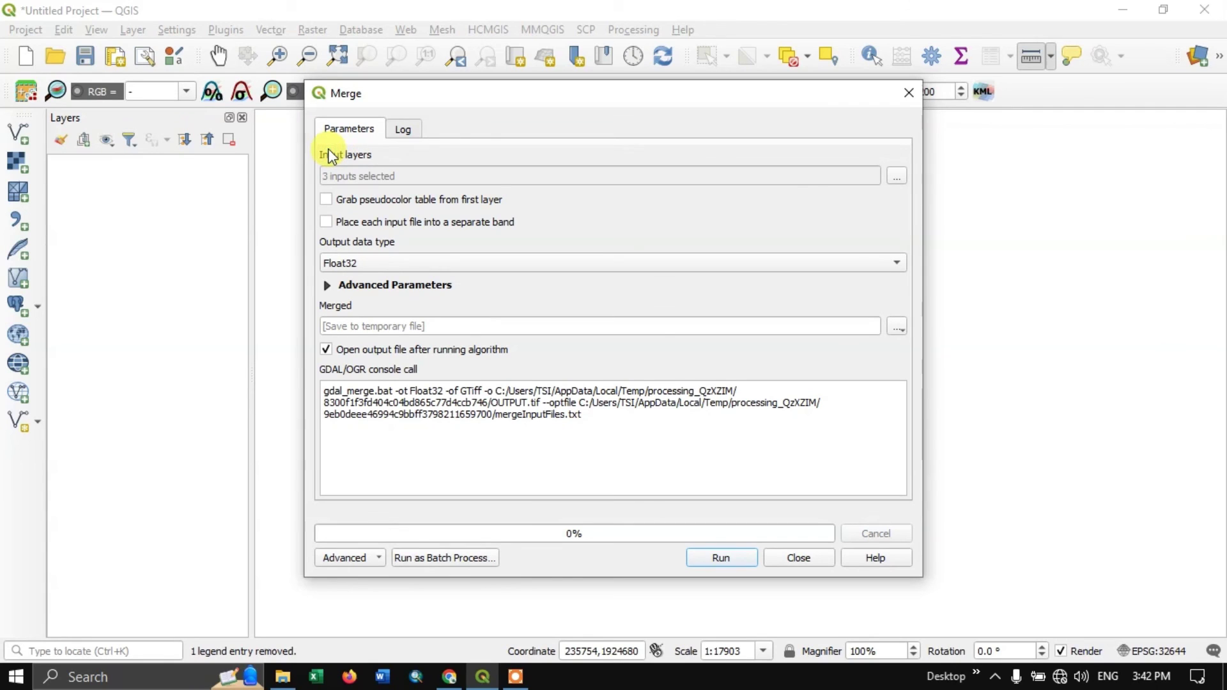
click(327, 224)
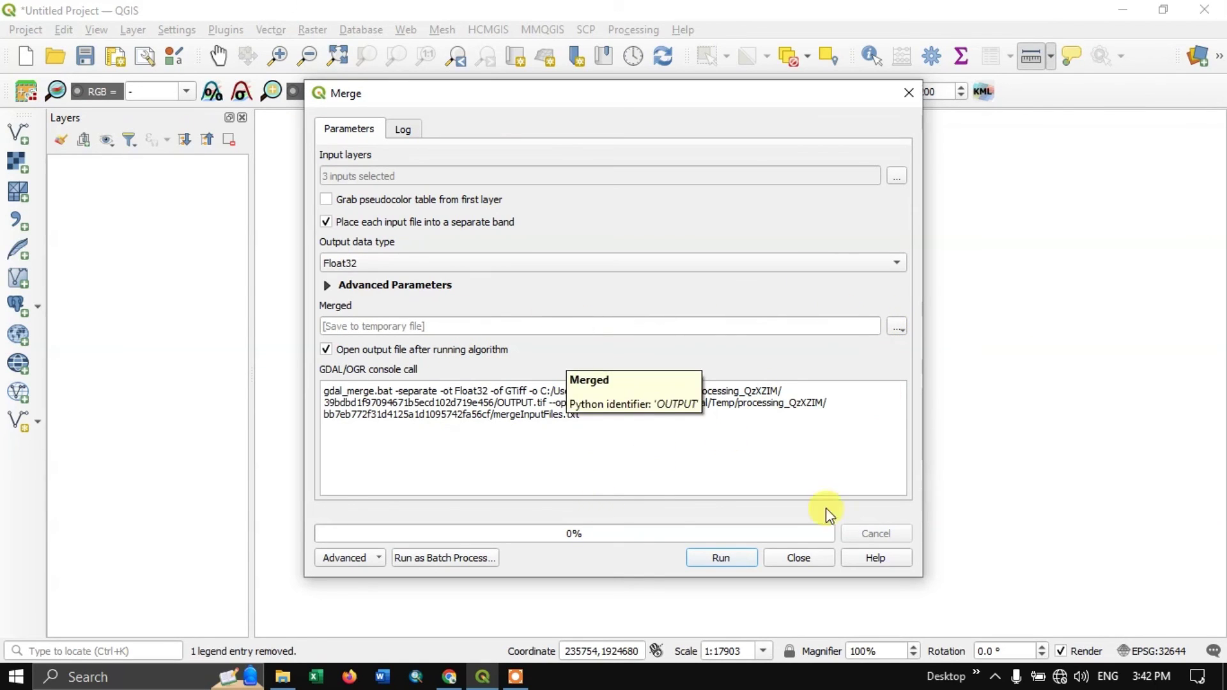
click(722, 558)
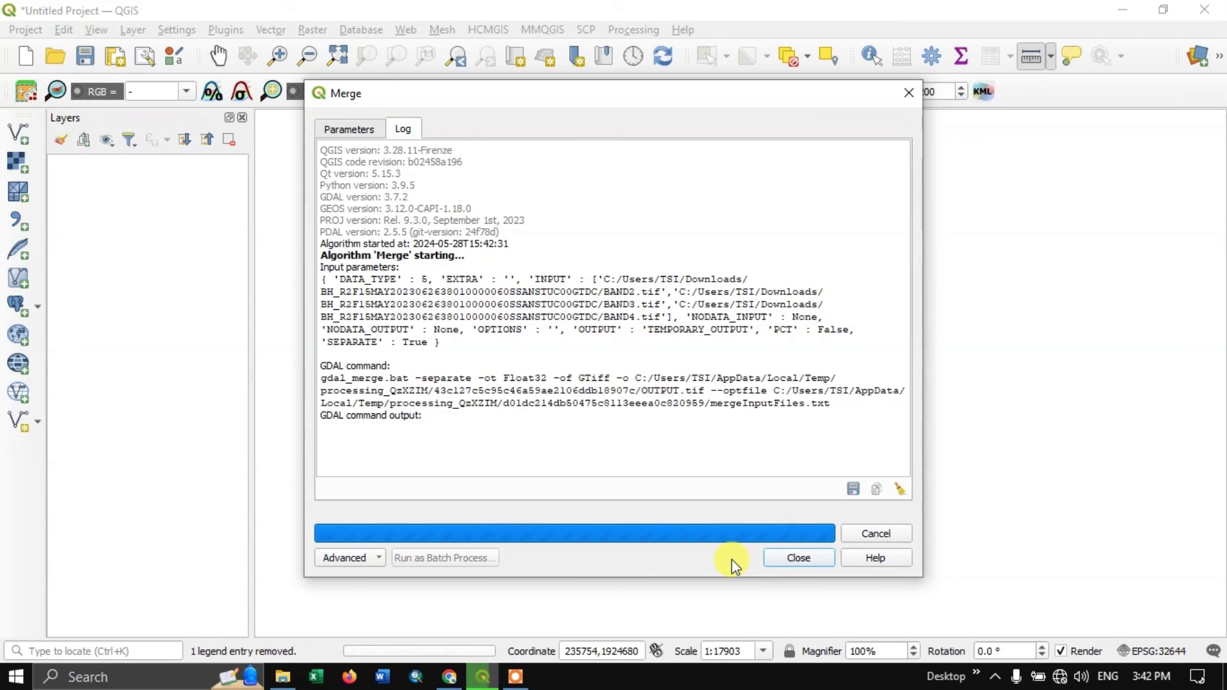
scroll(663, 350, up, 3)
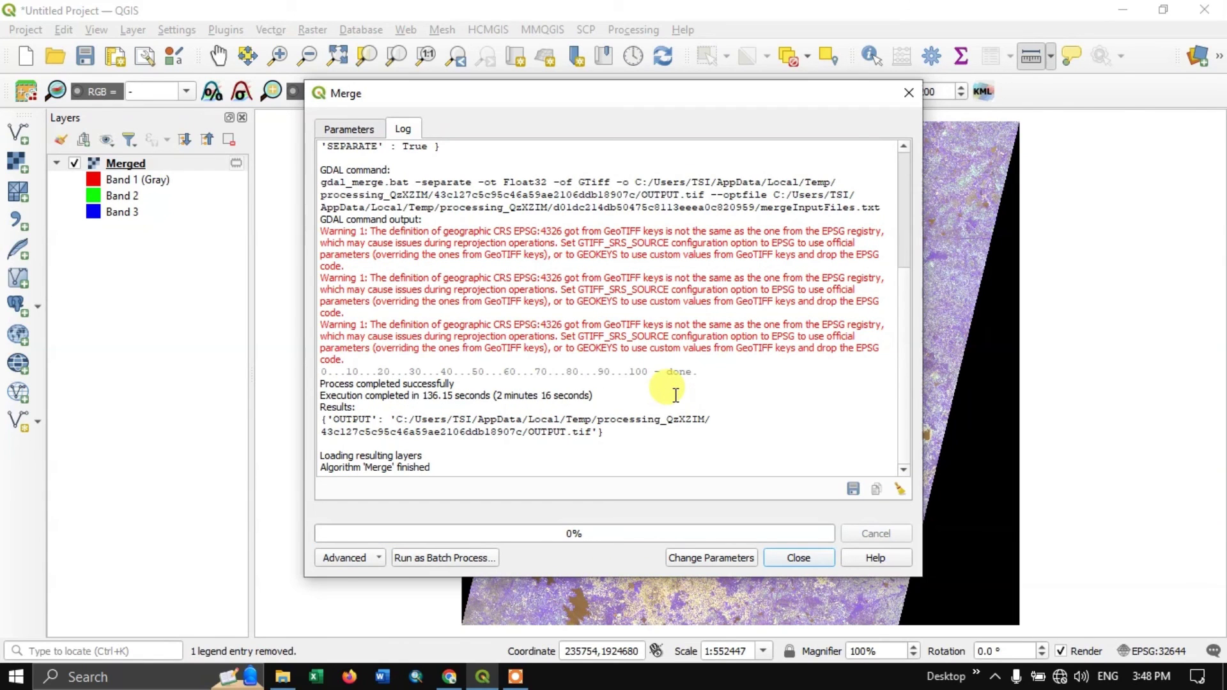
click(796, 559)
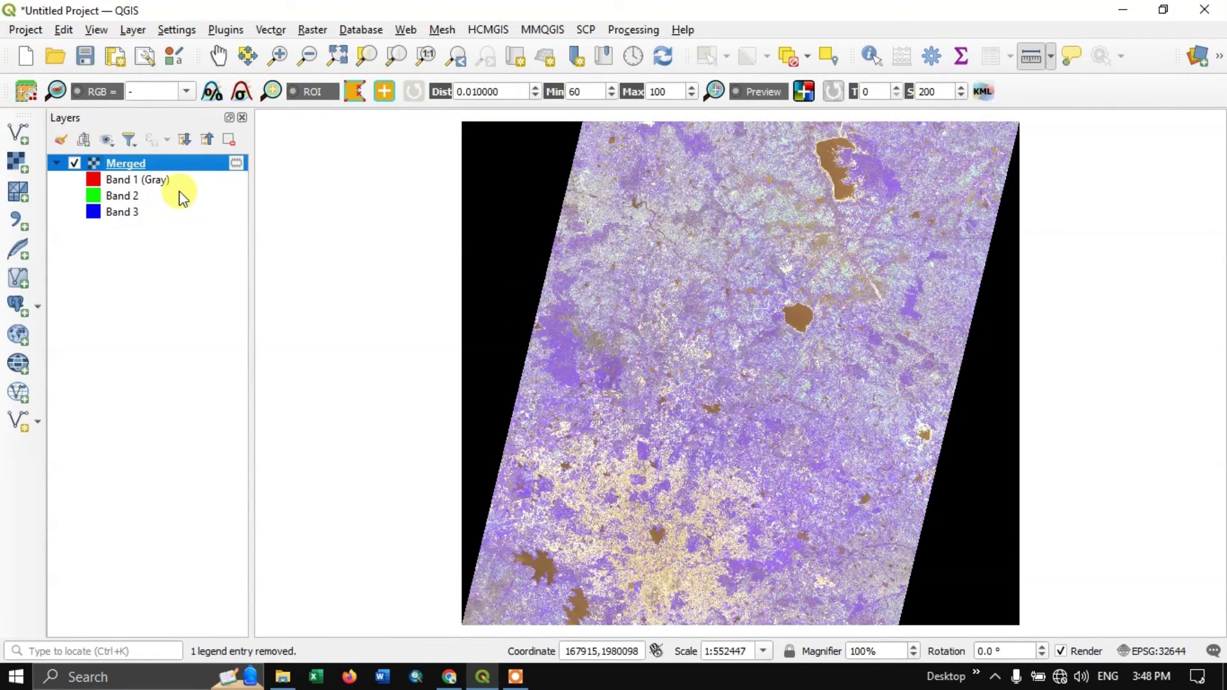
Set the Merged layer's symbology to red Band 3, green Band 2, blue Band 1 and apply it.
right_click(115, 163)
click(172, 470)
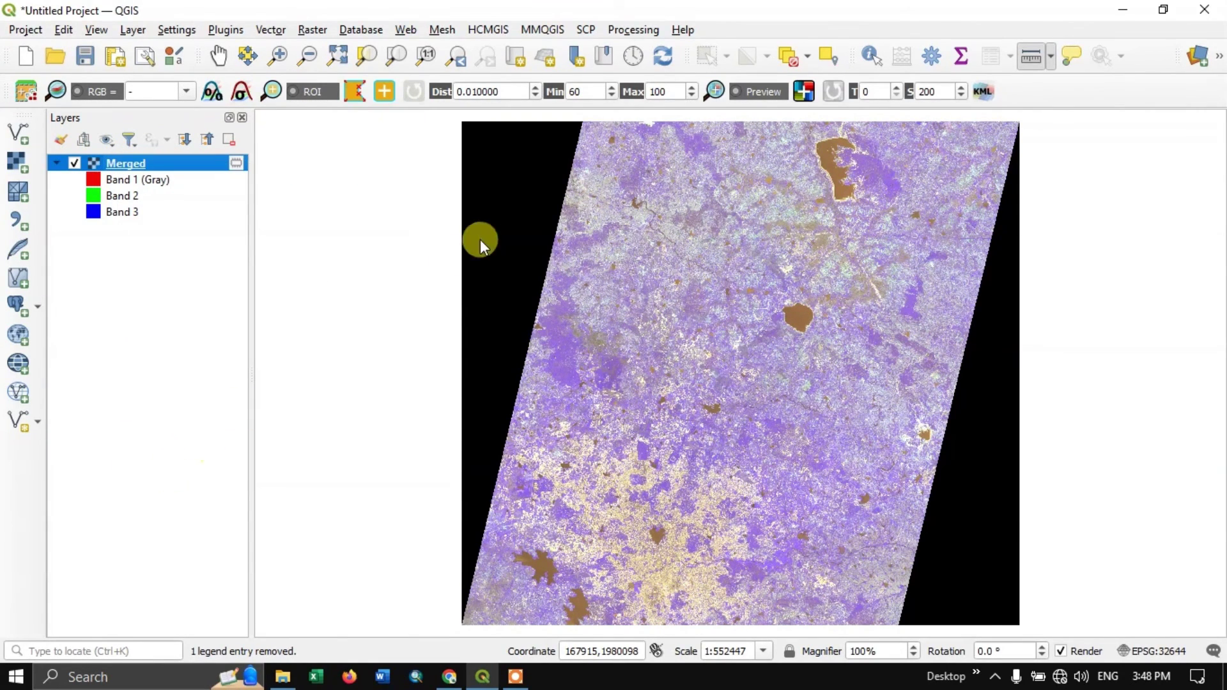
click(614, 155)
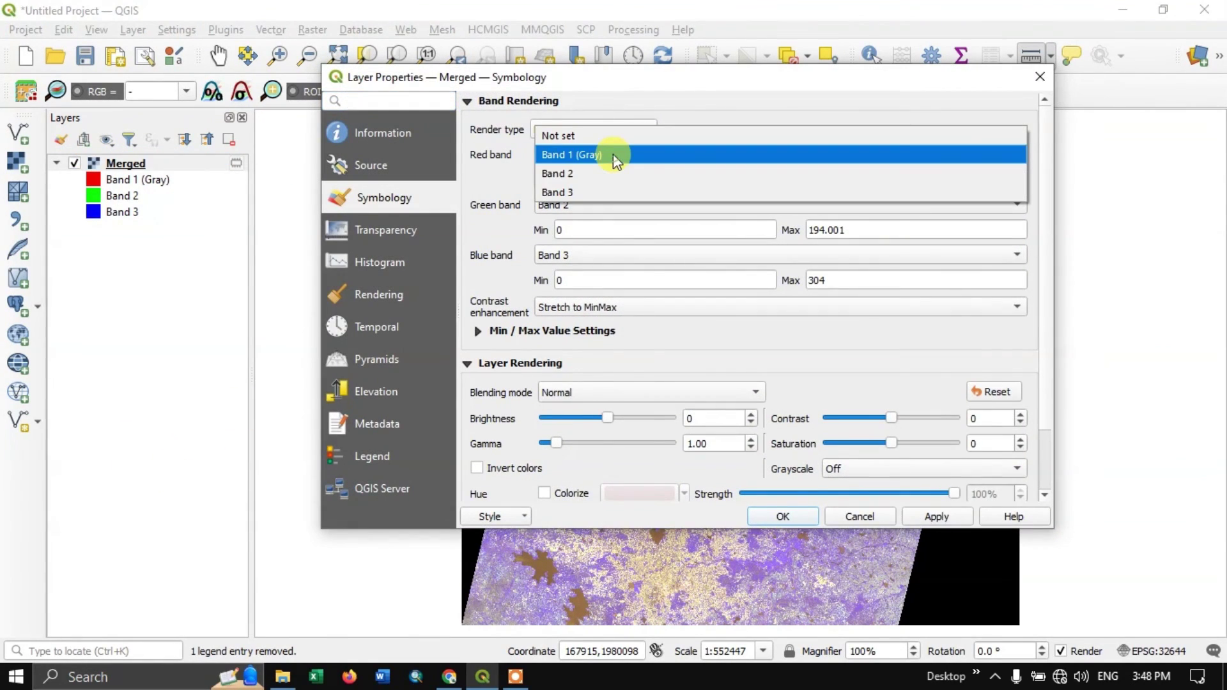
click(580, 193)
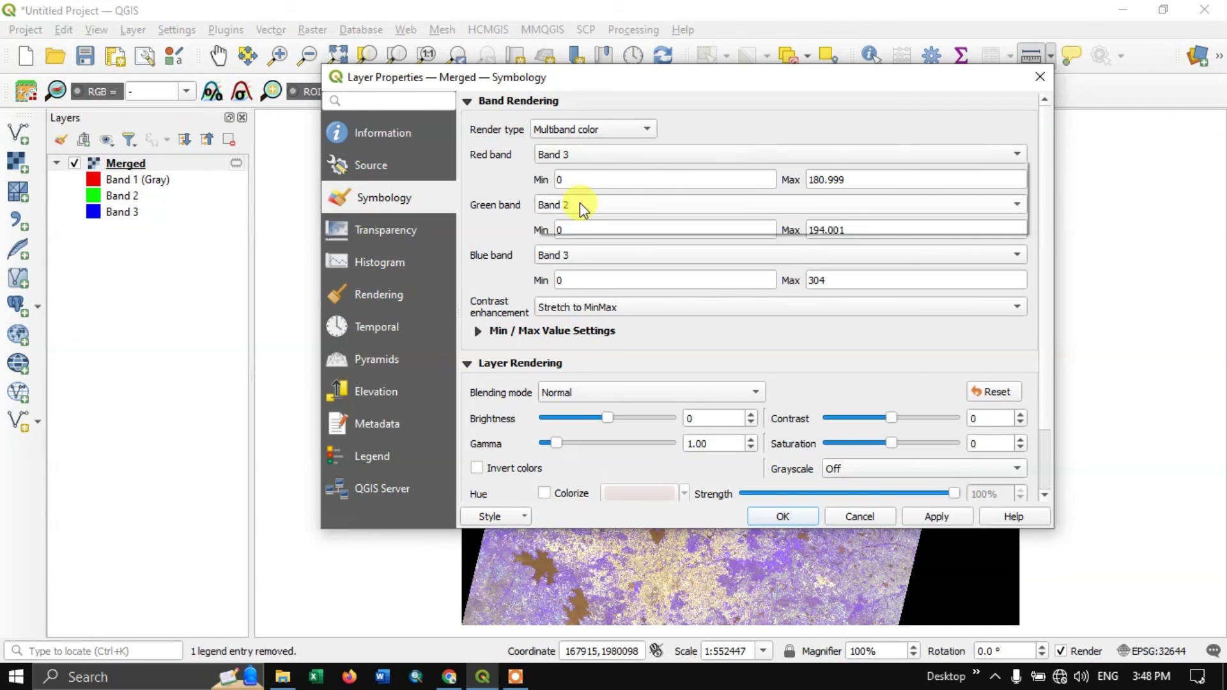
click(580, 203)
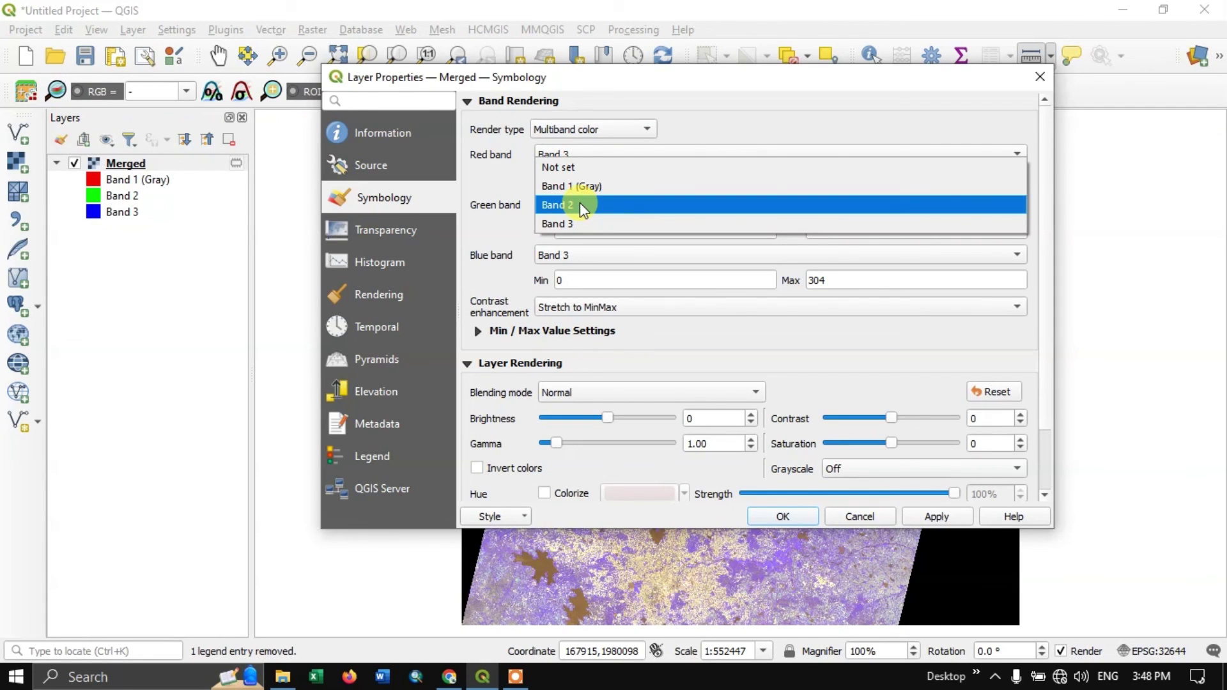
click(581, 202)
click(579, 208)
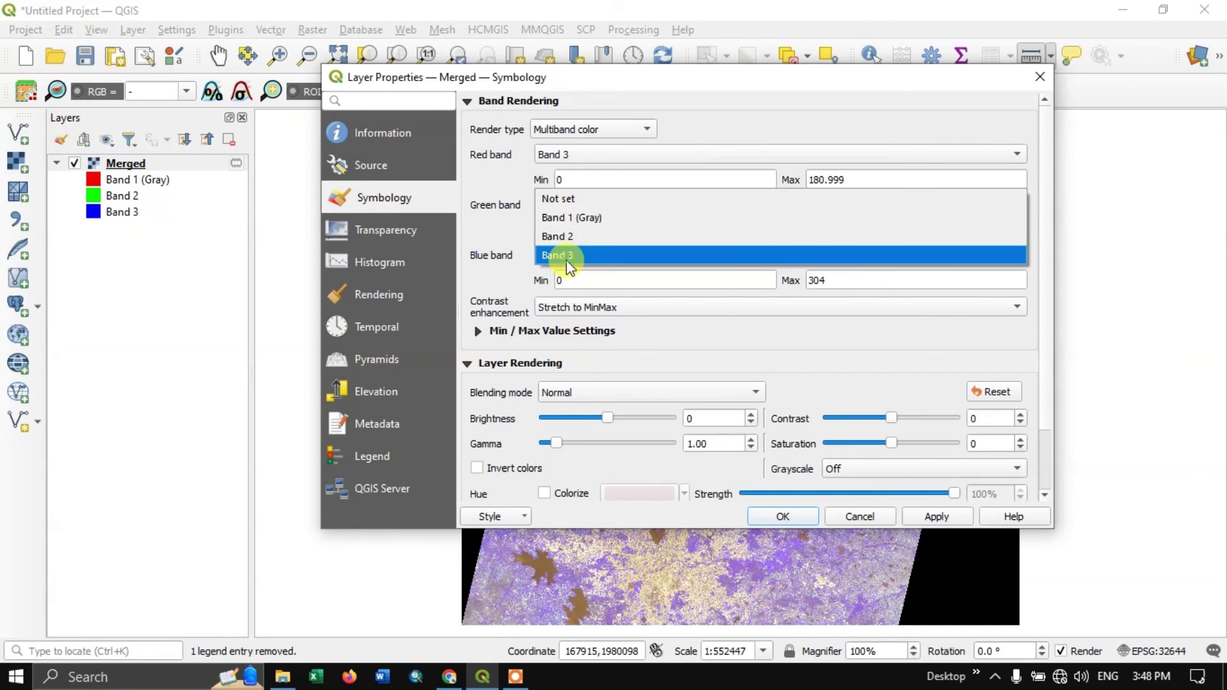
click(579, 219)
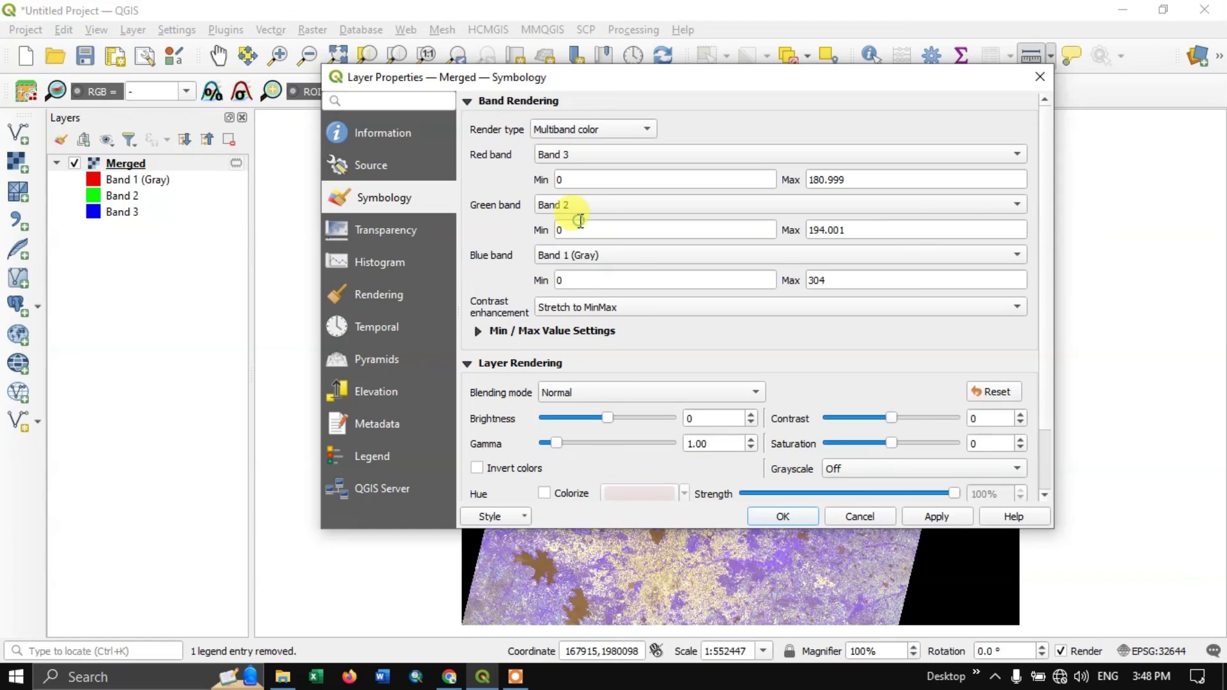
click(936, 517)
click(786, 517)
Zoom into Hyderabad on the false-colour composite and shift the view to the area above.
scroll(823, 216, up, 1)
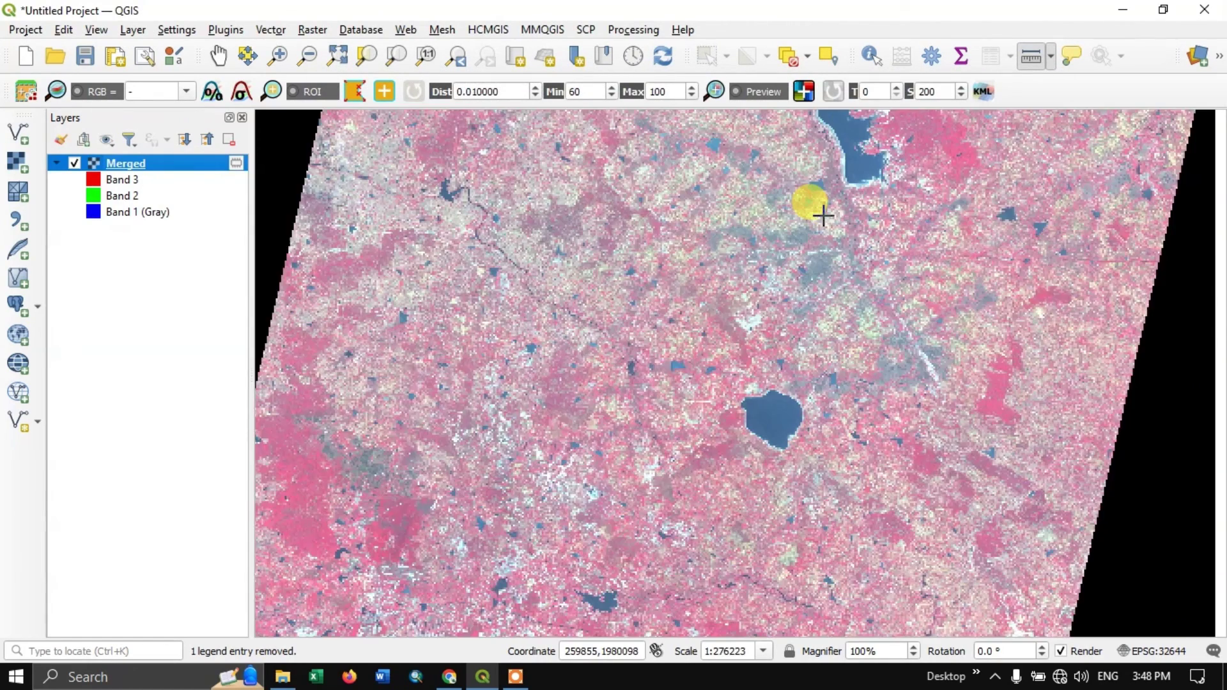
scroll(824, 216, up, 2)
scroll(824, 216, down, 4)
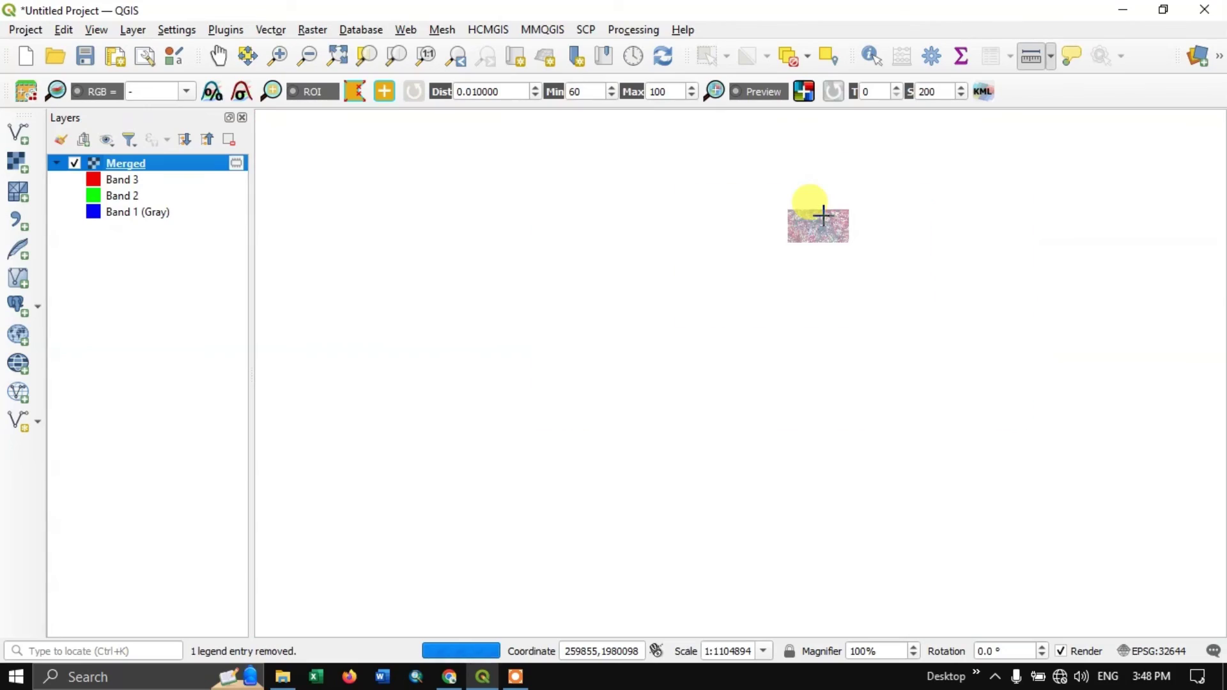
scroll(749, 414, up, 4)
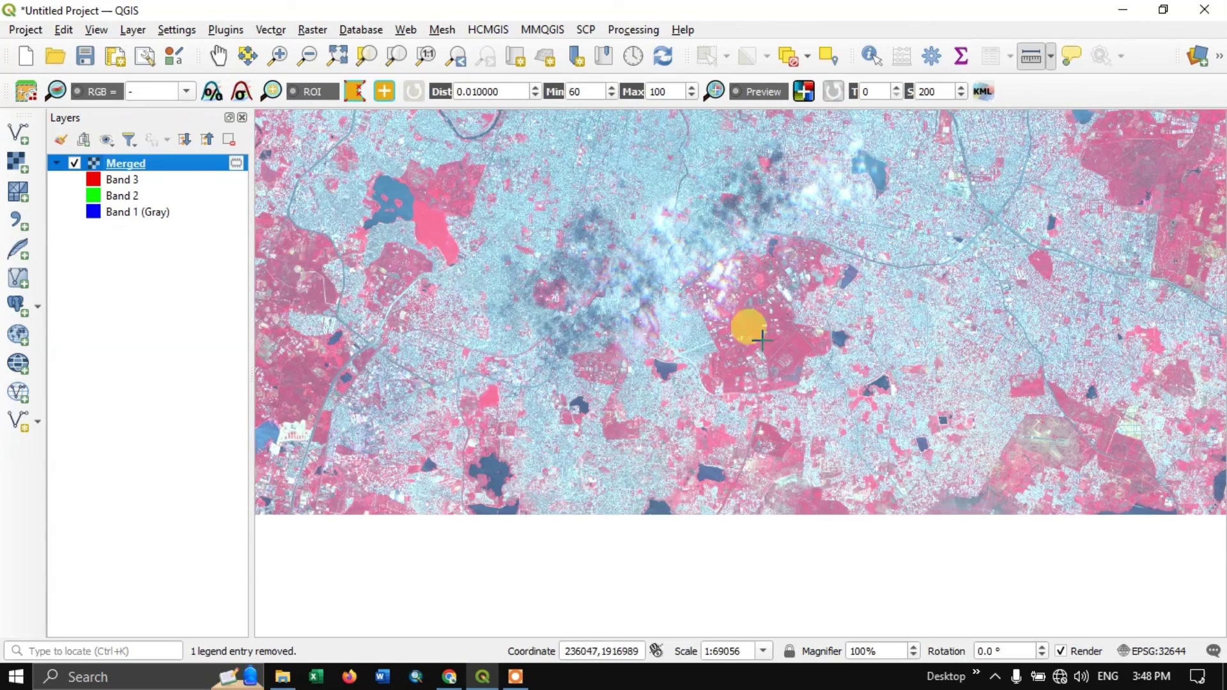
click(576, 157)
drag(576, 157, 614, 427)
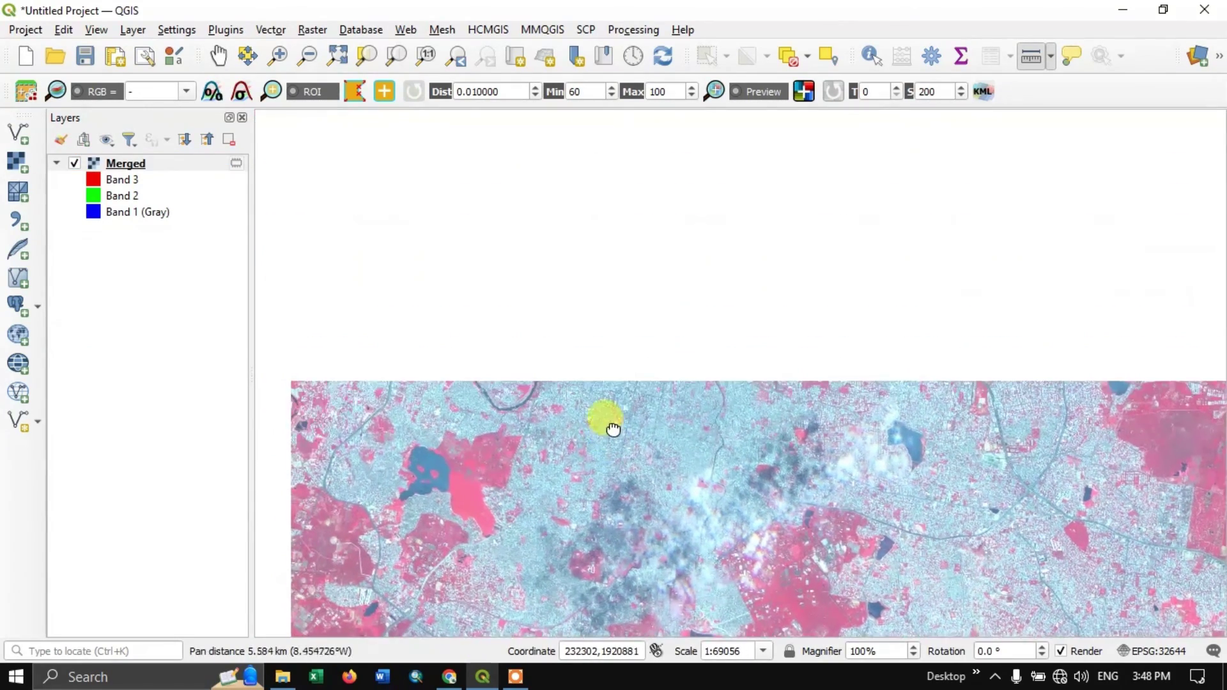
scroll(655, 326, up, 2)
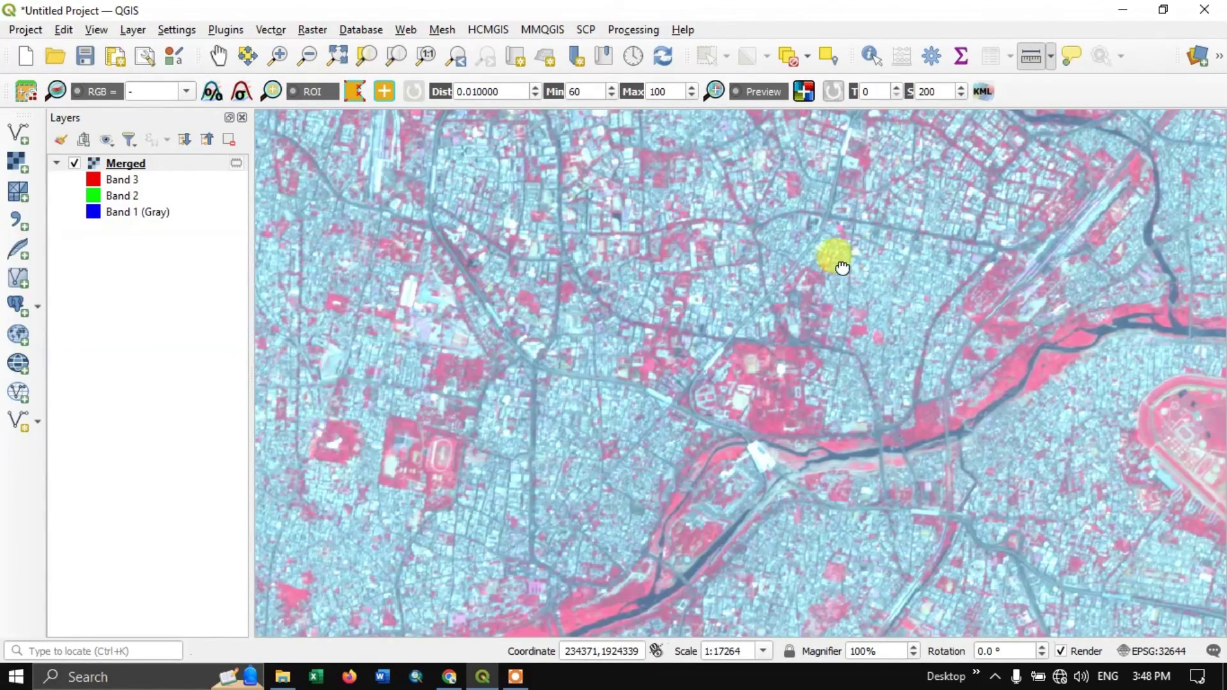
Pan across the city's districts toward the large red vegetated area, adjusting the zoom.
drag(845, 267, 566, 157)
drag(711, 199, 650, 403)
click(736, 300)
drag(751, 305, 489, 289)
drag(732, 285, 688, 470)
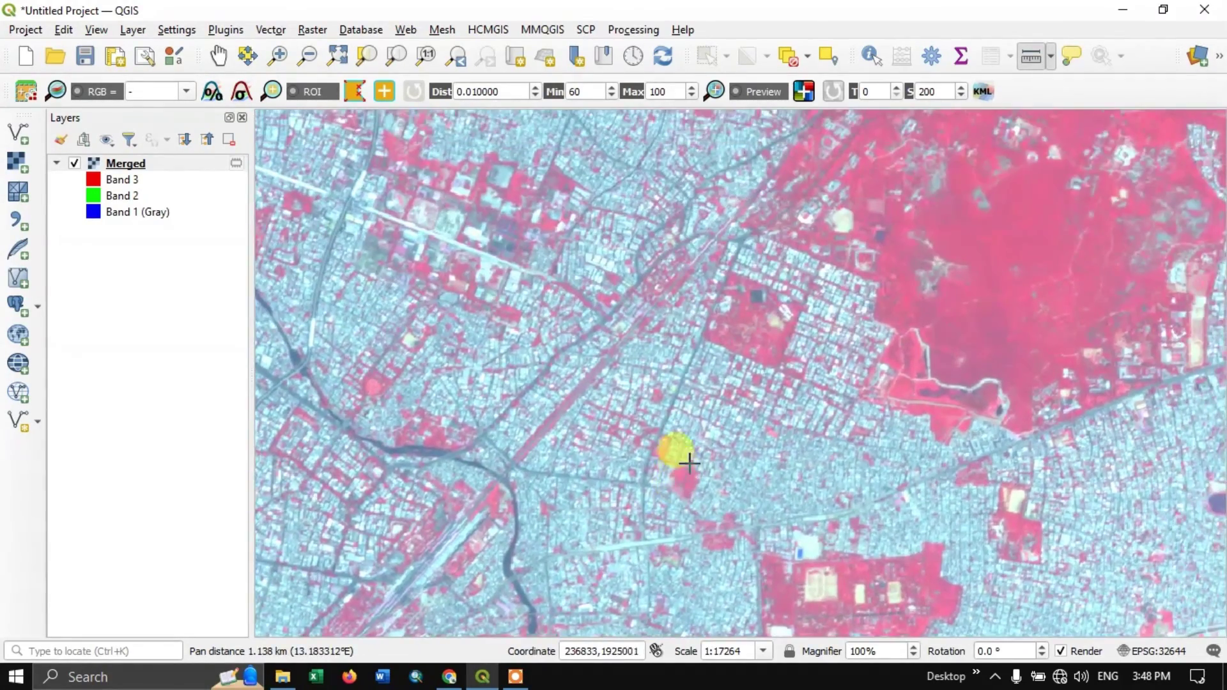
scroll(763, 277, up, 1)
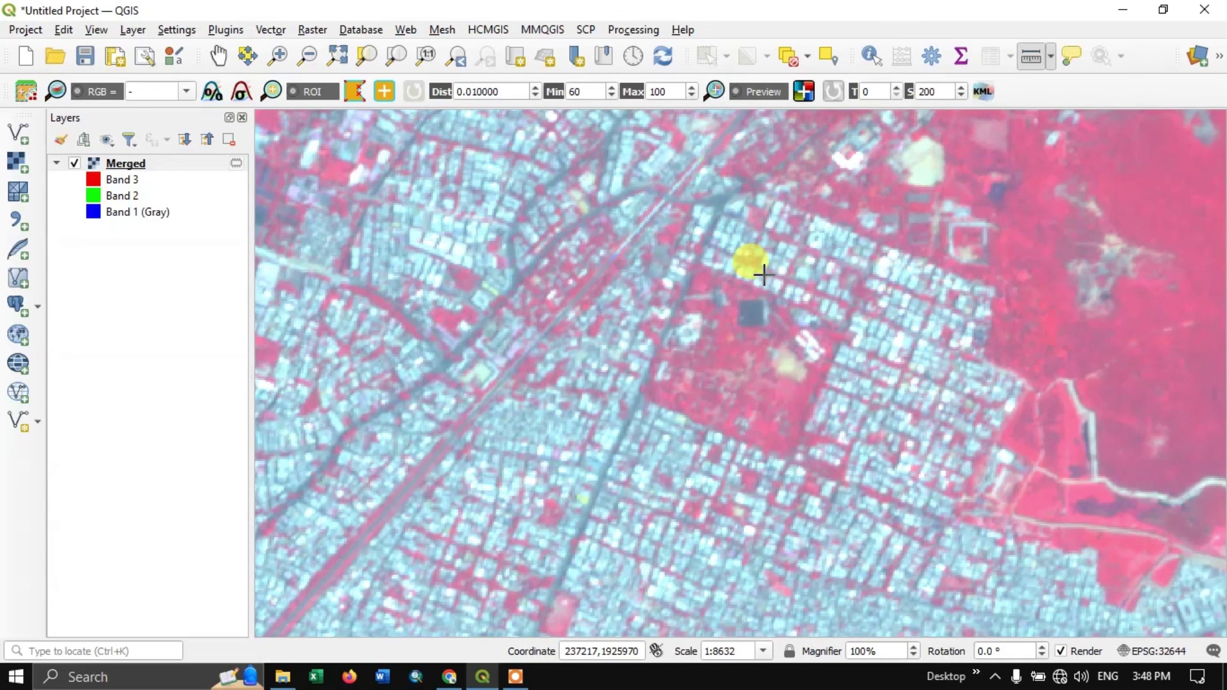
scroll(764, 275, down, 1)
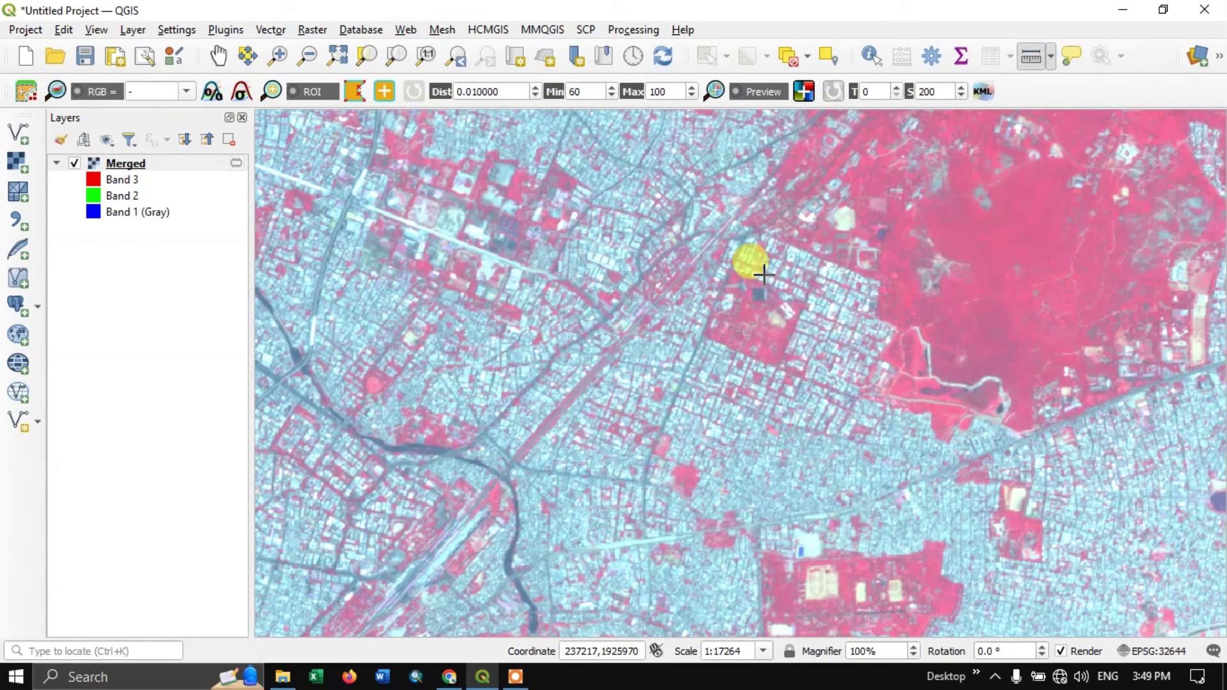